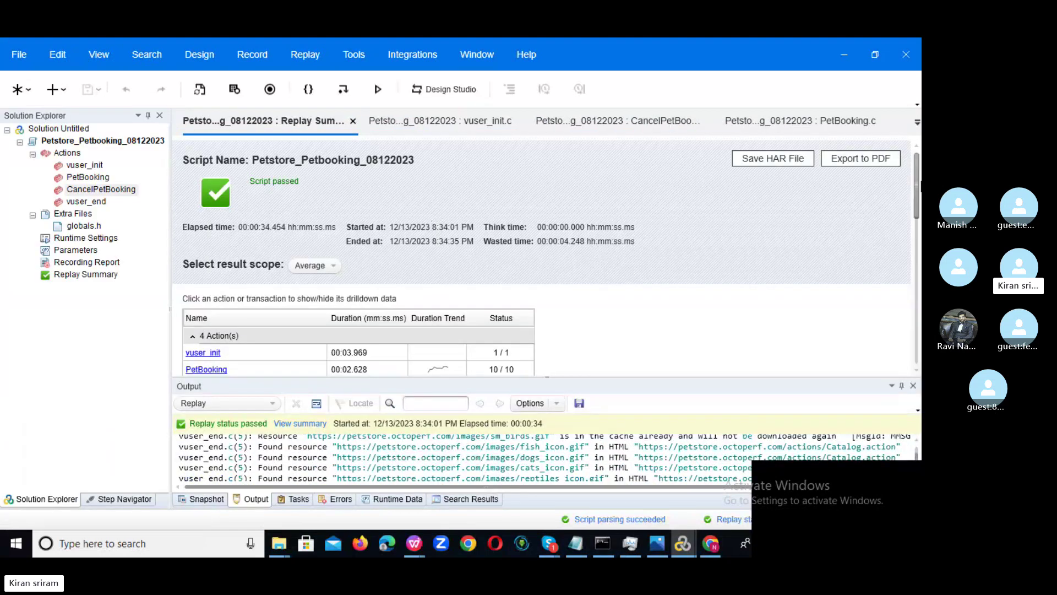
Examine the per-action results in the replay summary and the PetBooking and CancelPetBooking action scripts.
{"action": "left_click_drag", "start_coordinate": [919, 189], "coordinate": [918, 202]}
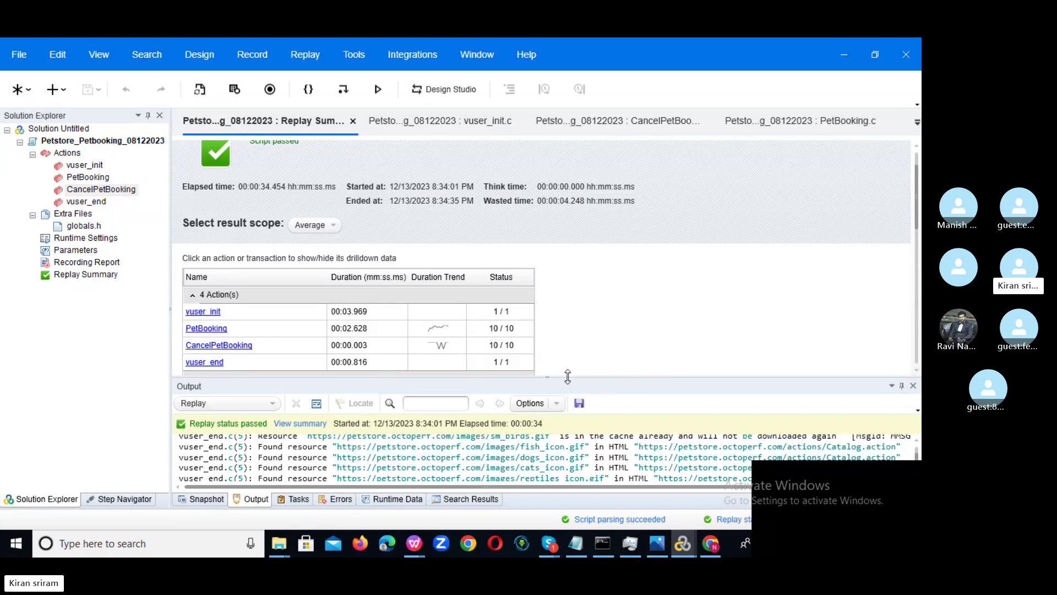
{"action": "left_click_drag", "start_coordinate": [567, 376], "coordinate": [566, 375]}
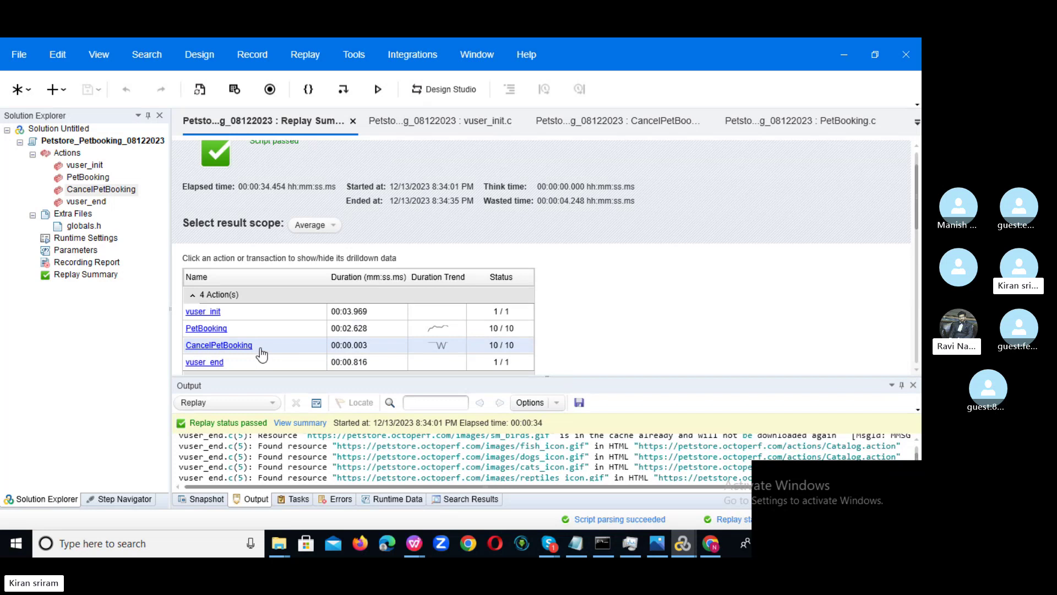
{"action": "double_click", "coordinate": [103, 191]}
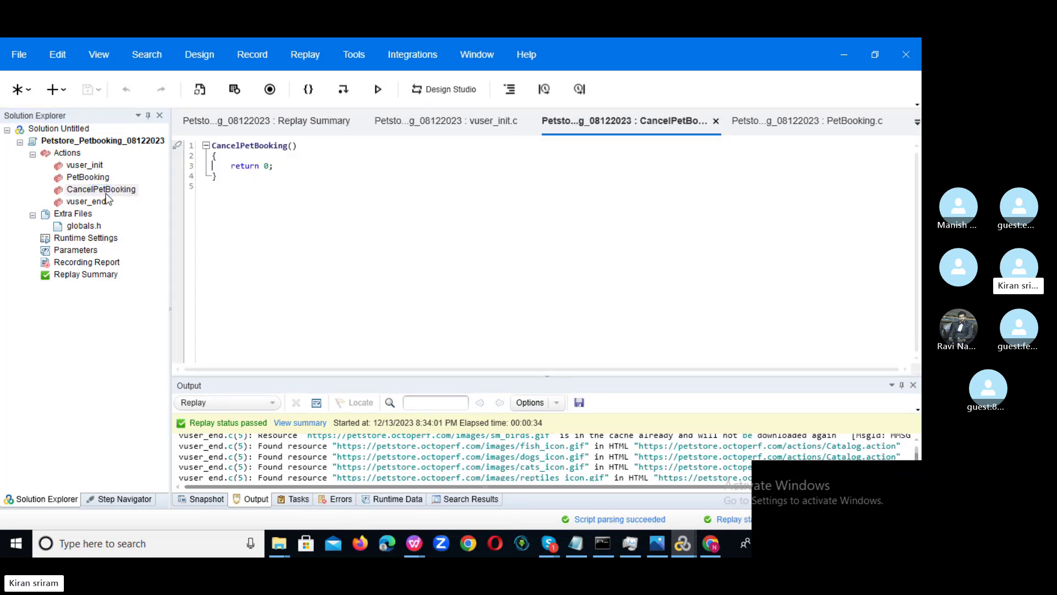
{"action": "left_click", "coordinate": [238, 157]}
{"action": "double_click", "coordinate": [83, 278]}
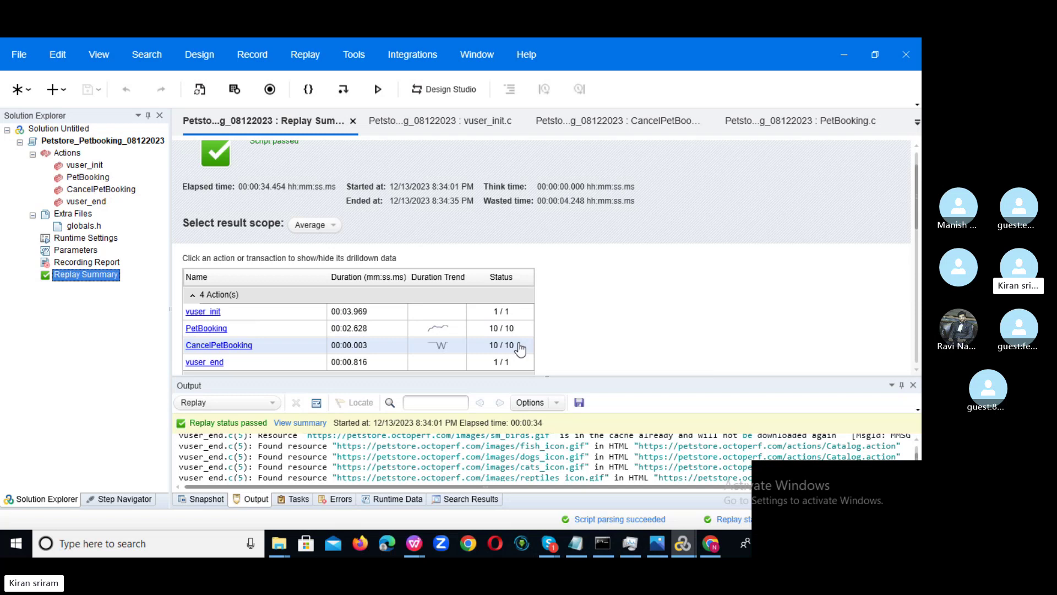
{"action": "double_click", "coordinate": [90, 181]}
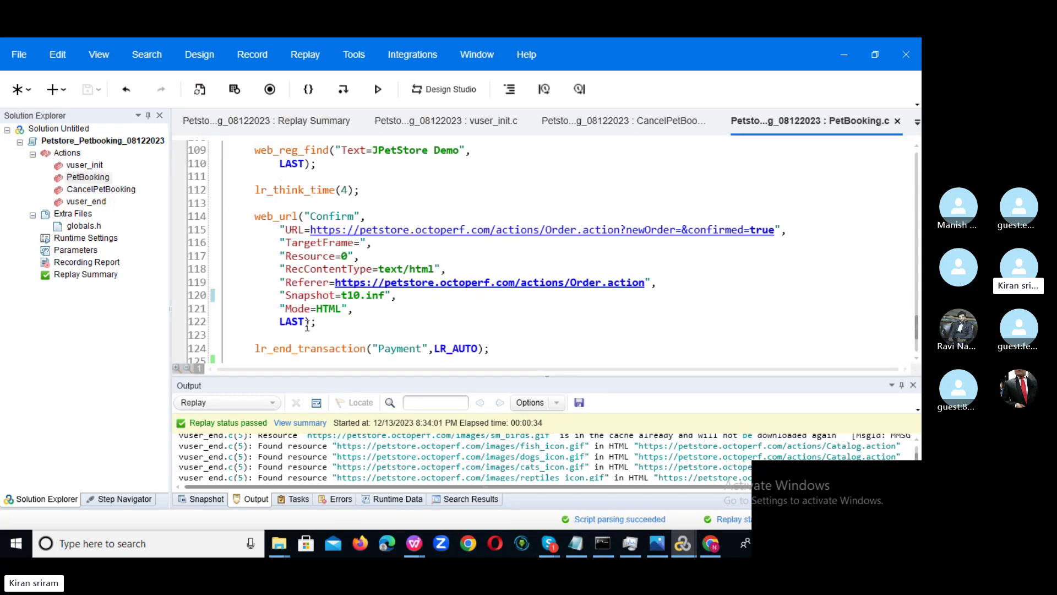
{"action": "double_click", "coordinate": [122, 189]}
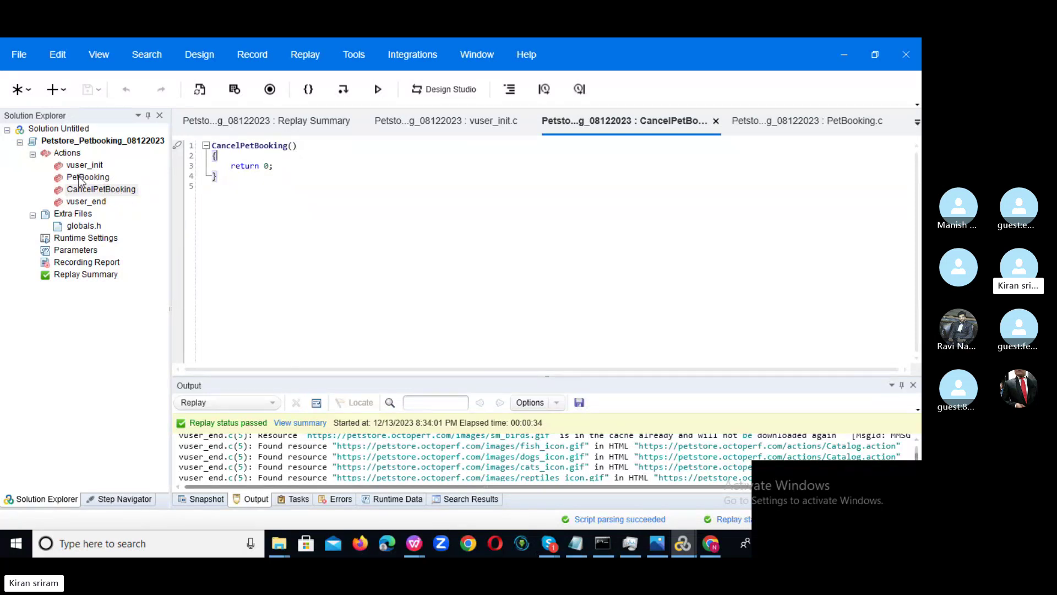
{"action": "left_click", "coordinate": [100, 179]}
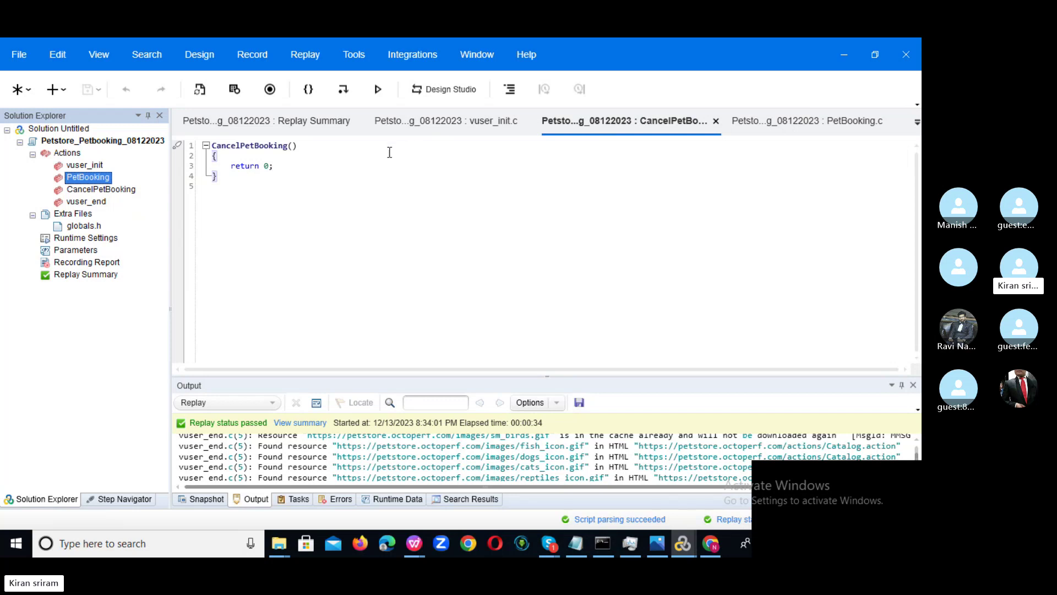
Open the script's runtime settings and inspect the Run group and its actions in the run logic tree.
{"action": "left_click", "coordinate": [94, 250]}
{"action": "double_click", "coordinate": [87, 238]}
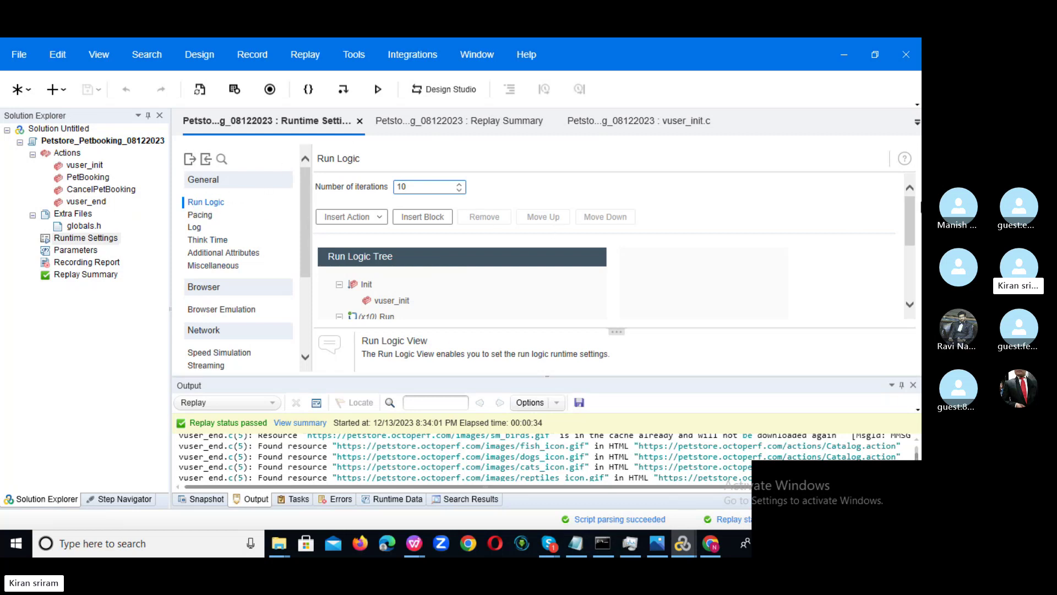
{"action": "left_click_drag", "start_coordinate": [907, 219], "coordinate": [905, 246]}
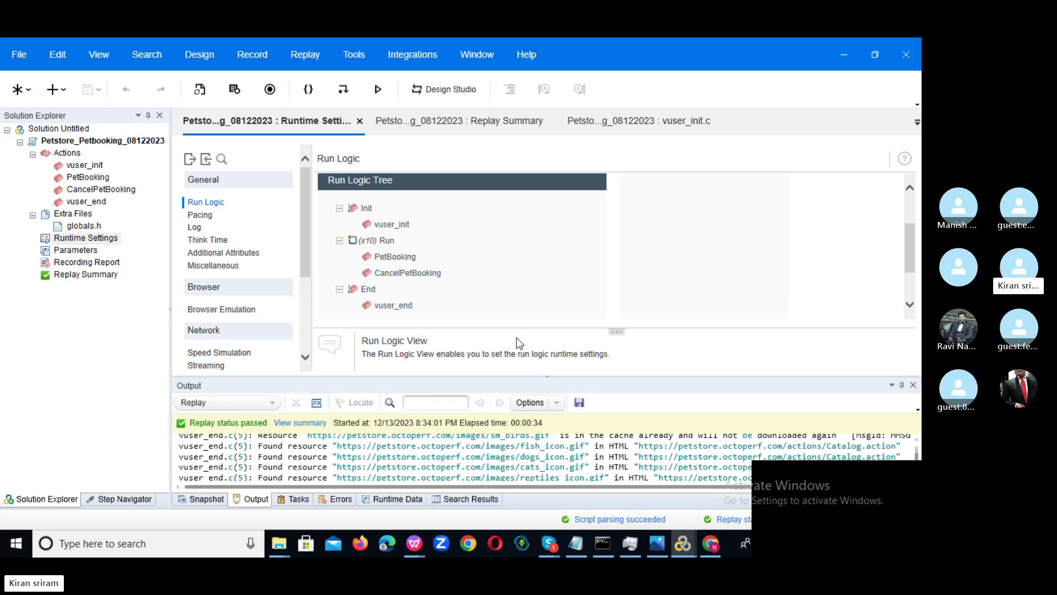
{"action": "left_click", "coordinate": [396, 262]}
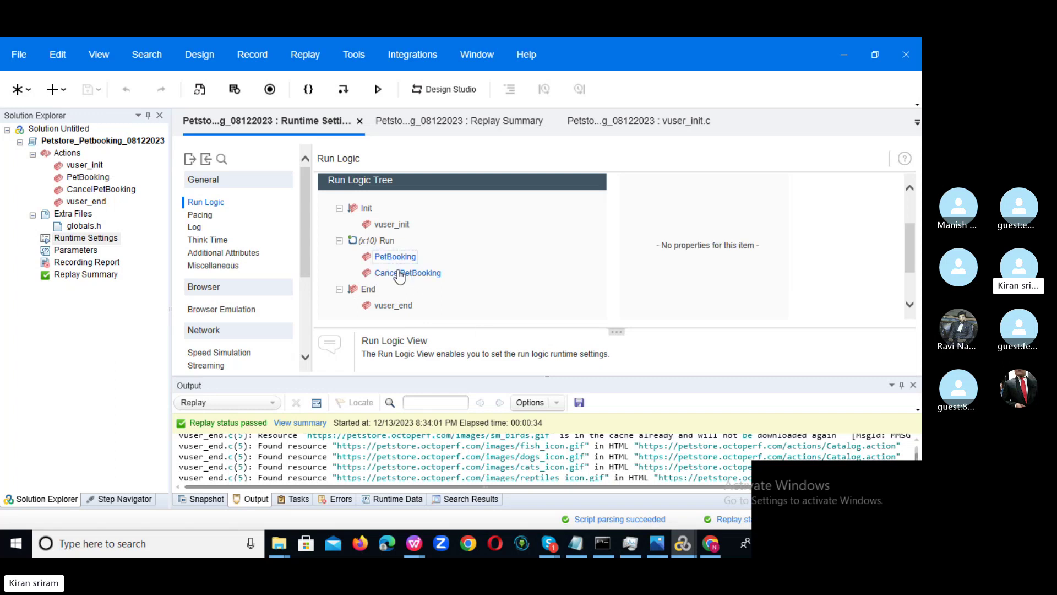
{"action": "left_click", "coordinate": [401, 275]}
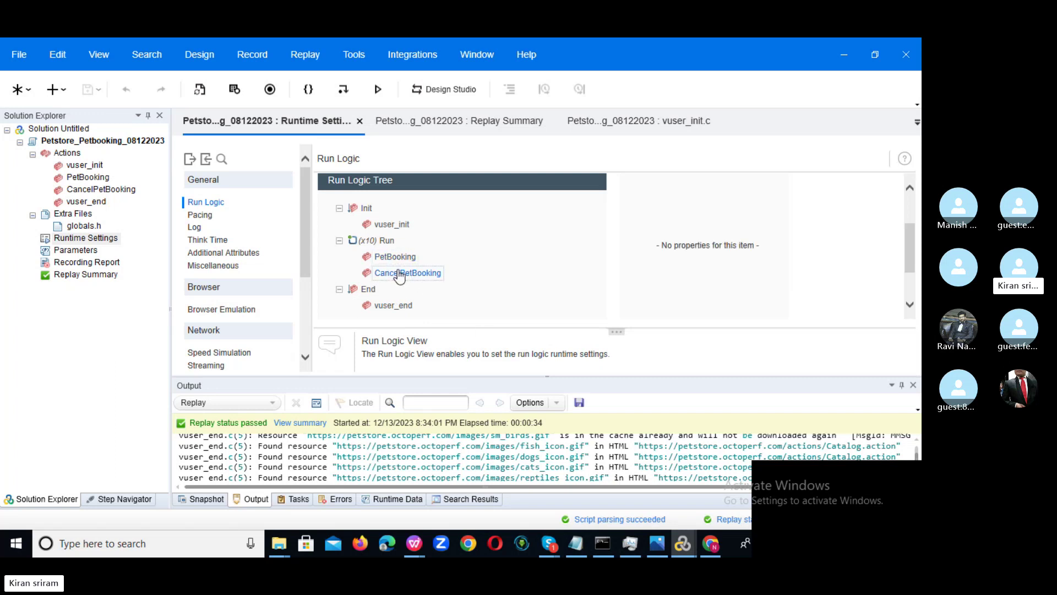
{"action": "left_click", "coordinate": [386, 243]}
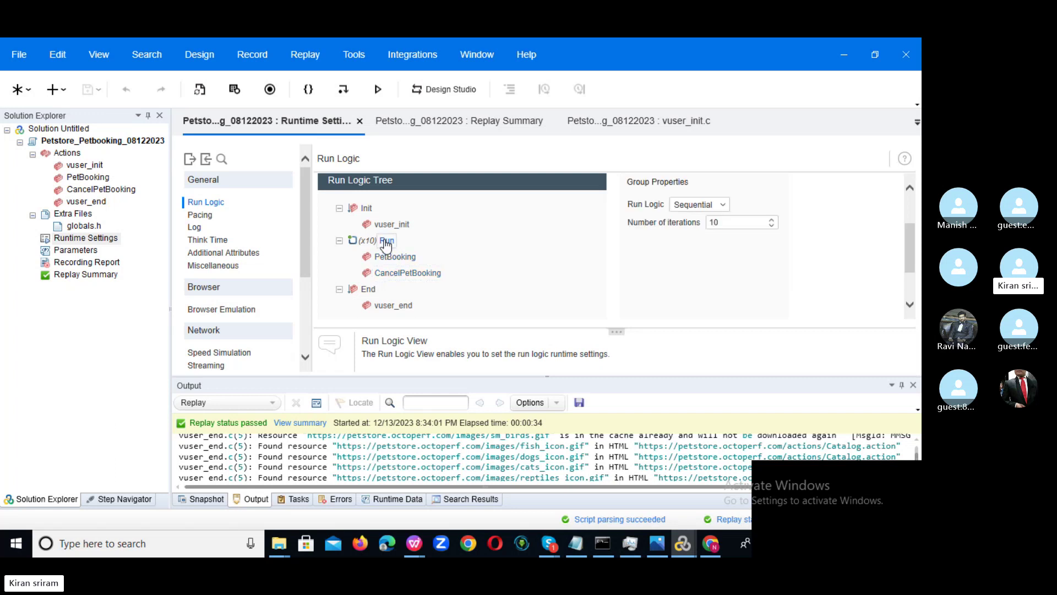
Insert an additional PetBooking action and an additional CancelPetBooking action directly under the Run group.
{"action": "right_click", "coordinate": [386, 246]}
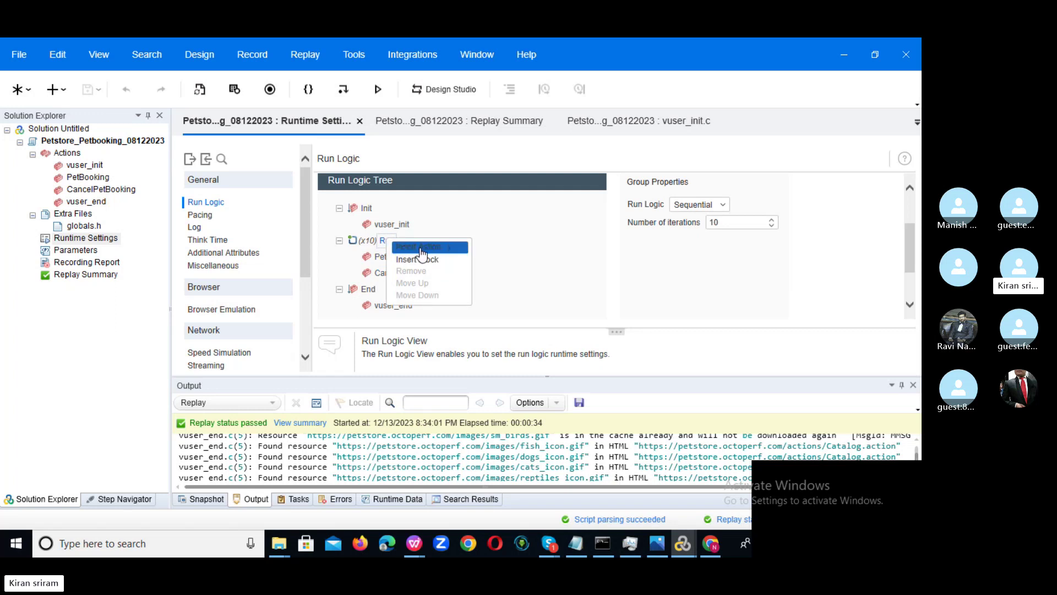
{"action": "mouse_move", "coordinate": [429, 253]}
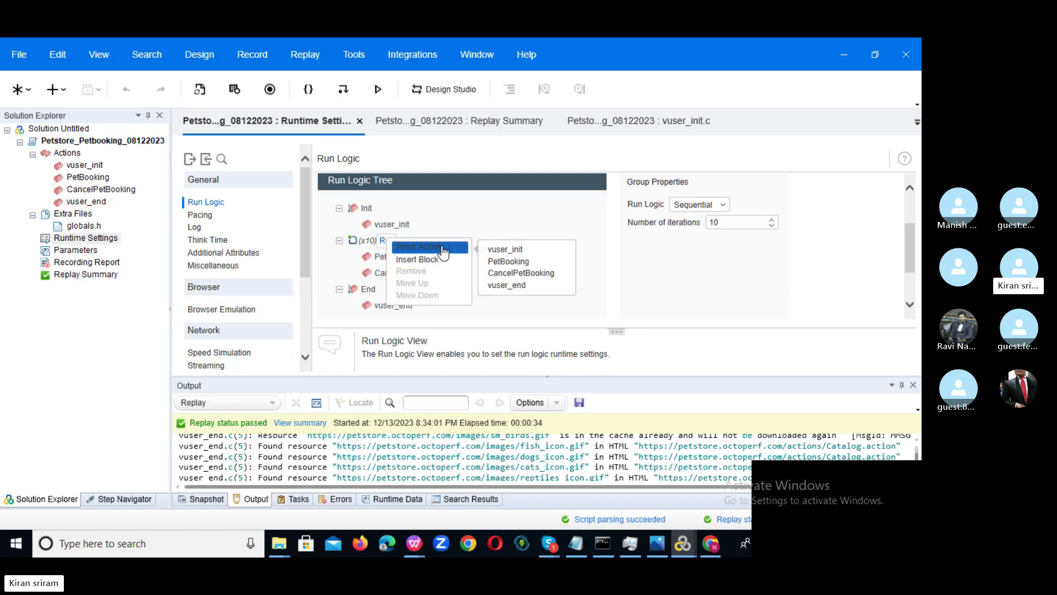
{"action": "left_click", "coordinate": [502, 262]}
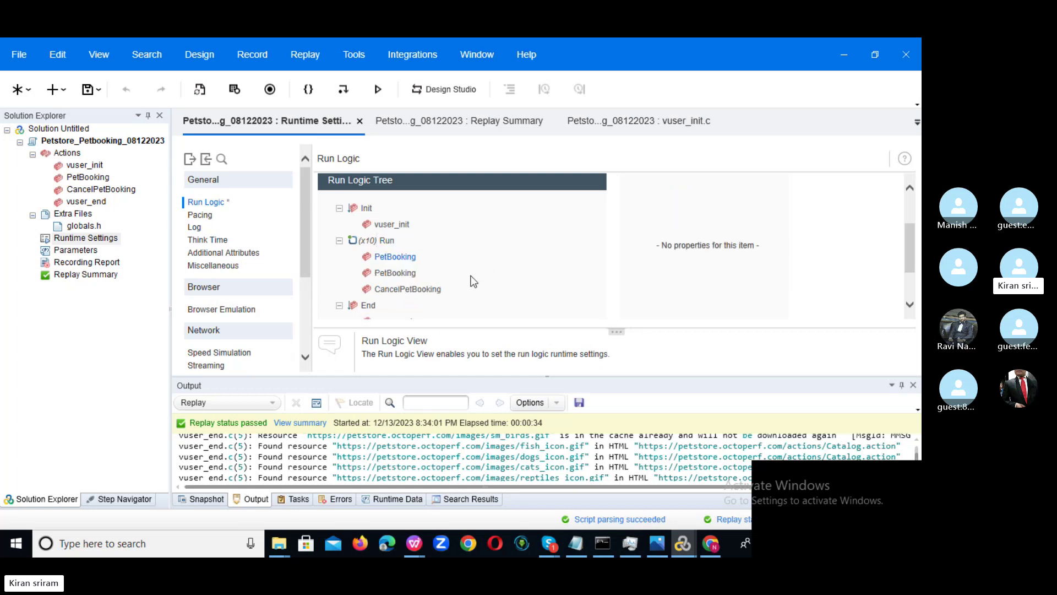
{"action": "left_click", "coordinate": [387, 243]}
{"action": "right_click", "coordinate": [388, 243]}
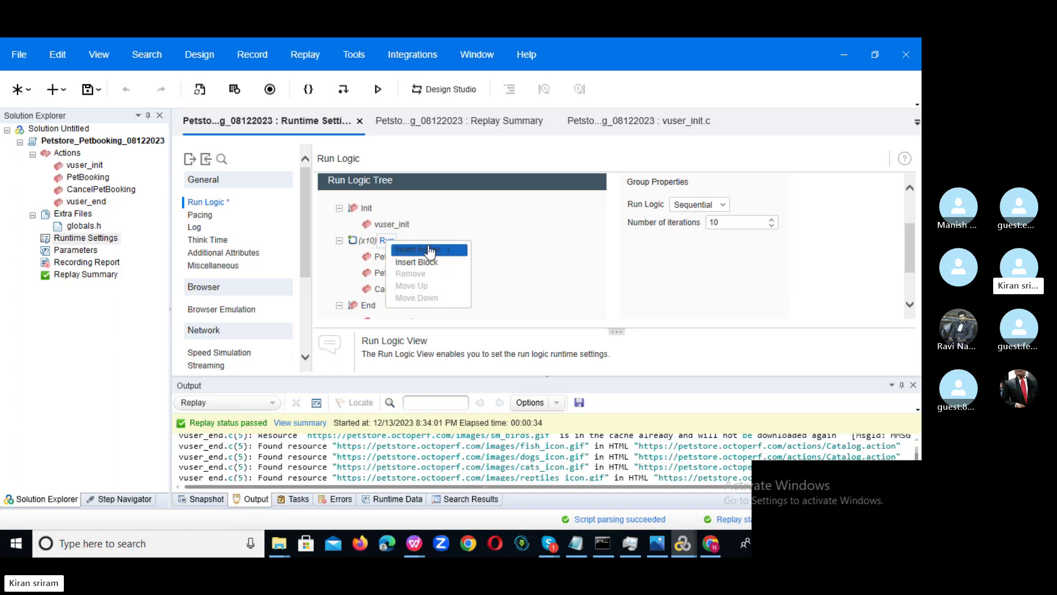
{"action": "mouse_move", "coordinate": [429, 251]}
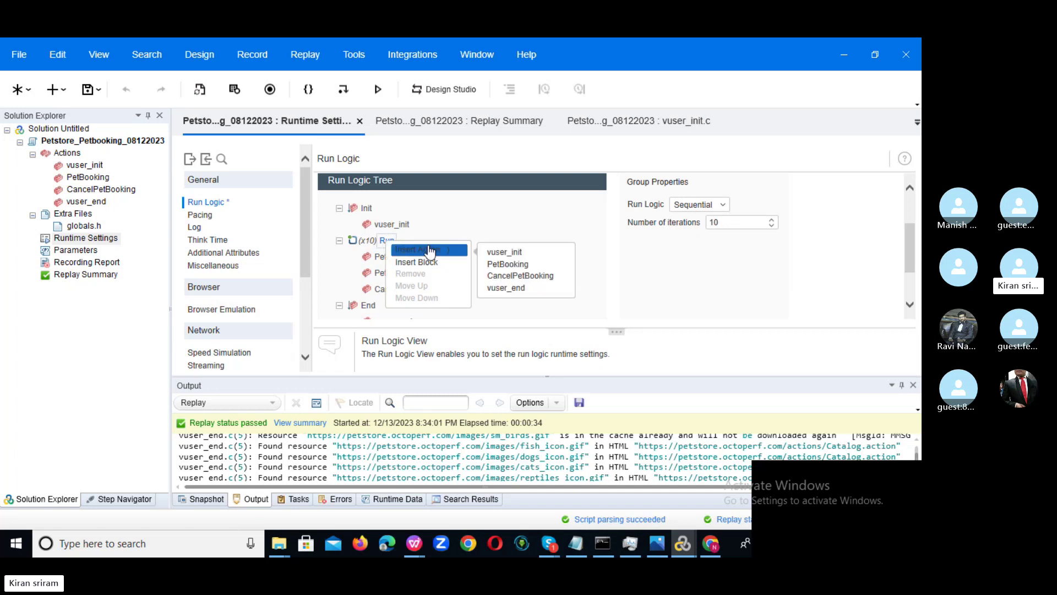
{"action": "left_click", "coordinate": [507, 277]}
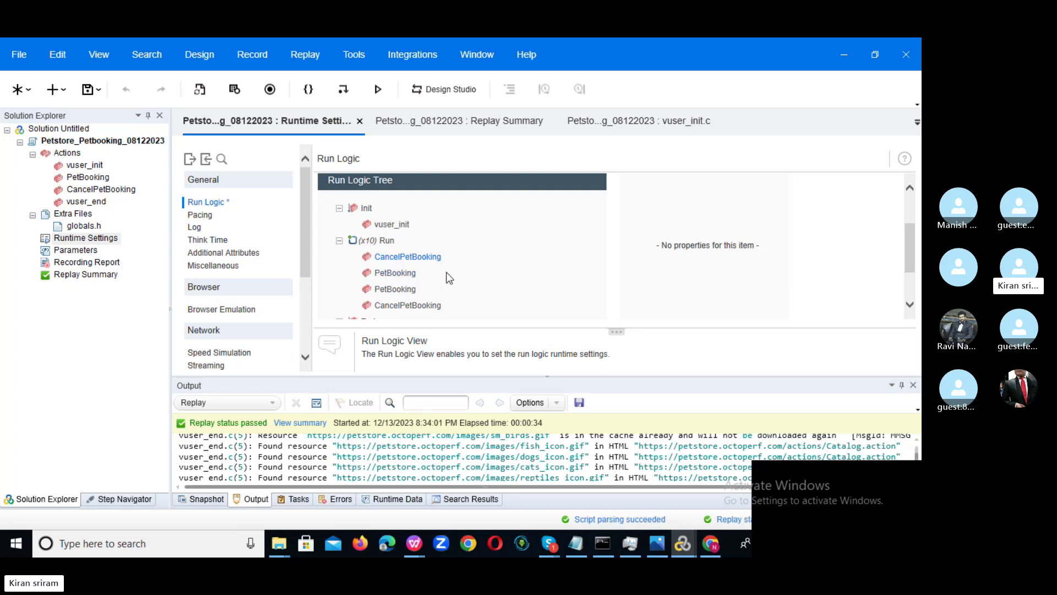
Examine the order of the PetBooking and CancelPetBooking actions listed under the Run group.
{"action": "left_click", "coordinate": [400, 278]}
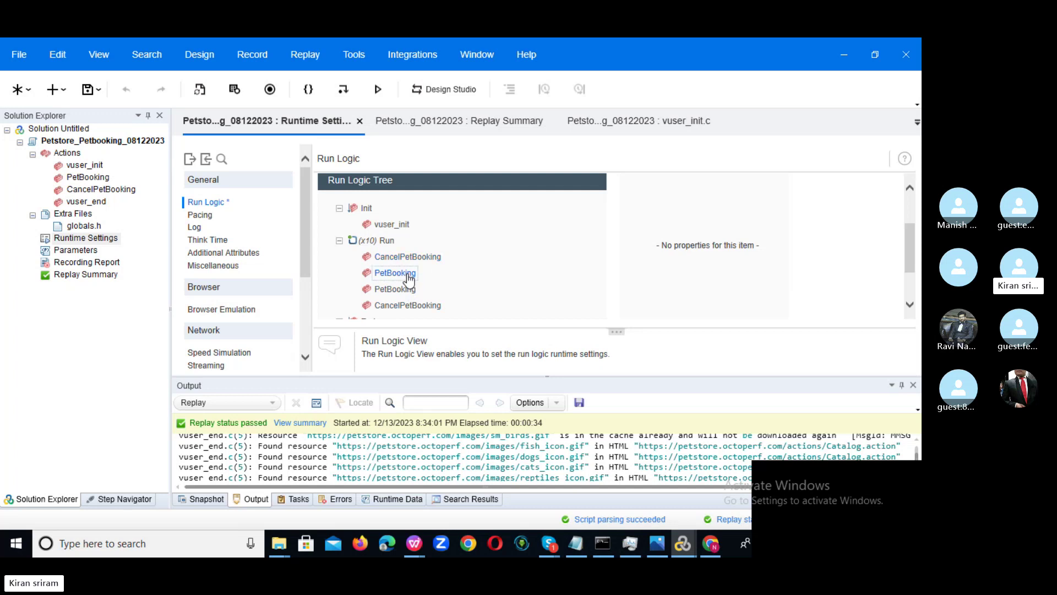
{"action": "left_click", "coordinate": [403, 261]}
{"action": "left_click", "coordinate": [399, 306]}
{"action": "left_click_drag", "start_coordinate": [915, 244], "coordinate": [914, 252]}
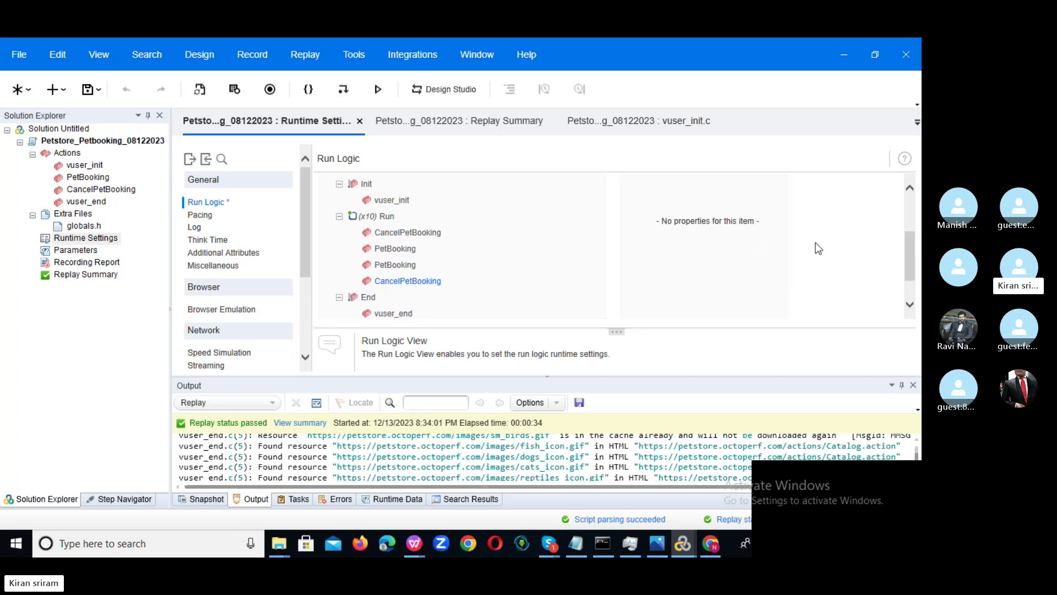
{"action": "left_click", "coordinate": [397, 232]}
{"action": "right_click", "coordinate": [398, 233]}
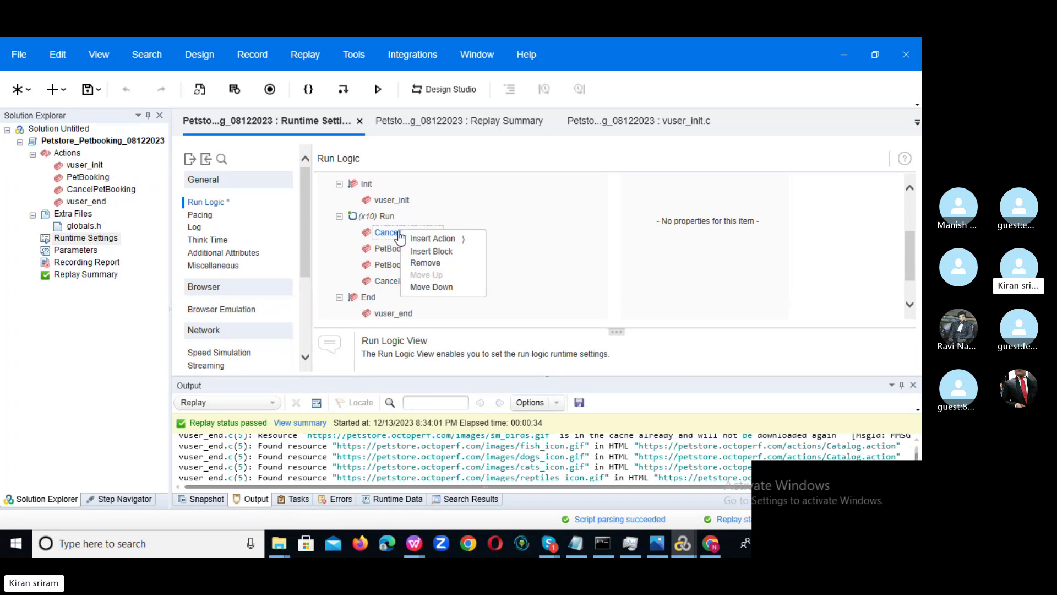
{"action": "left_click", "coordinate": [384, 252]}
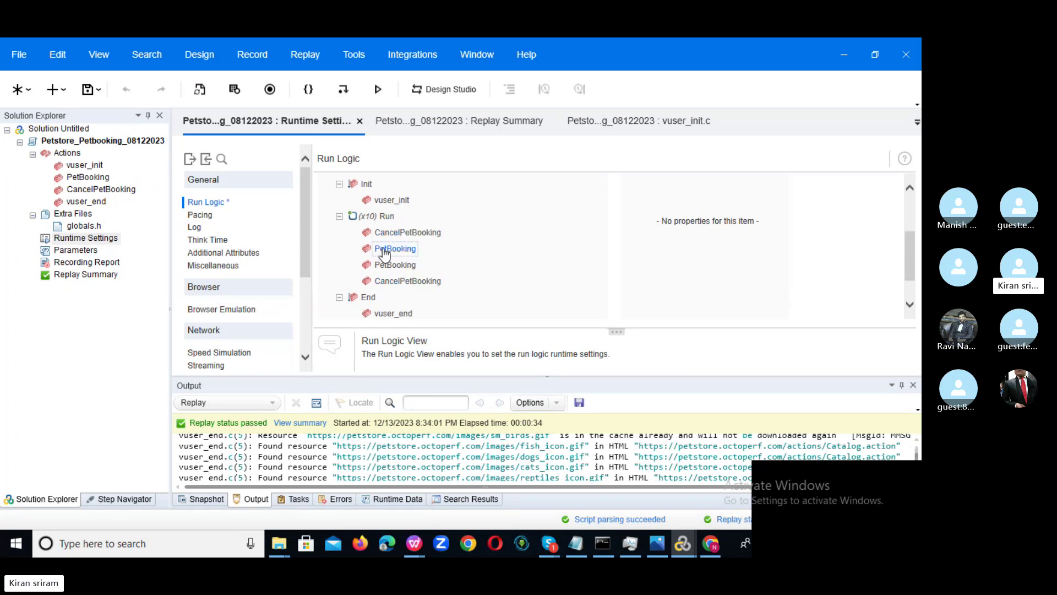
{"action": "left_click", "coordinate": [385, 230]}
Insert a block under the Run group and add the PetBooking action inside it.
{"action": "left_click", "coordinate": [385, 218]}
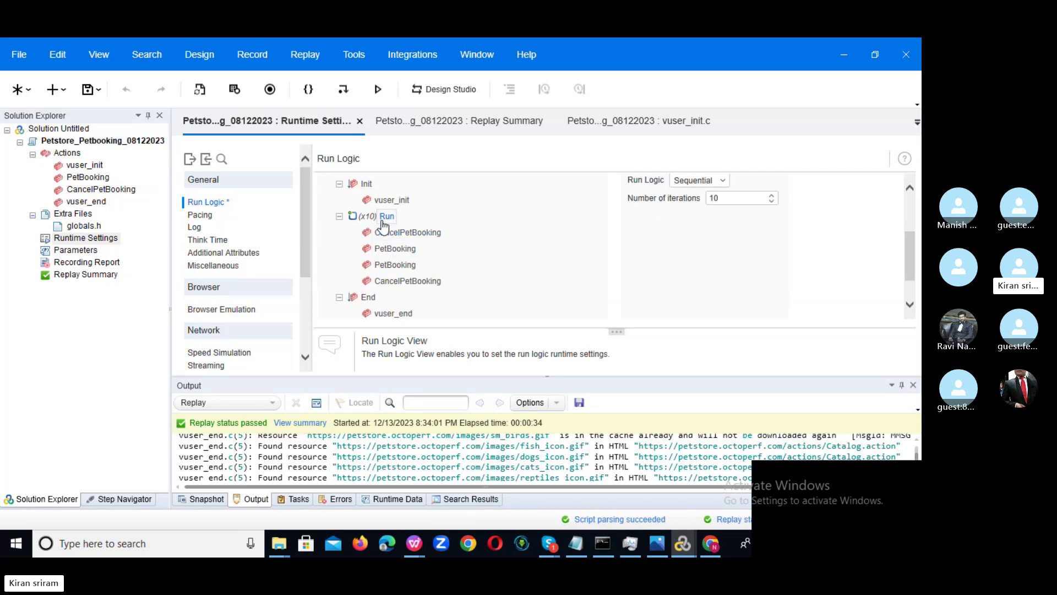
{"action": "right_click", "coordinate": [385, 222]}
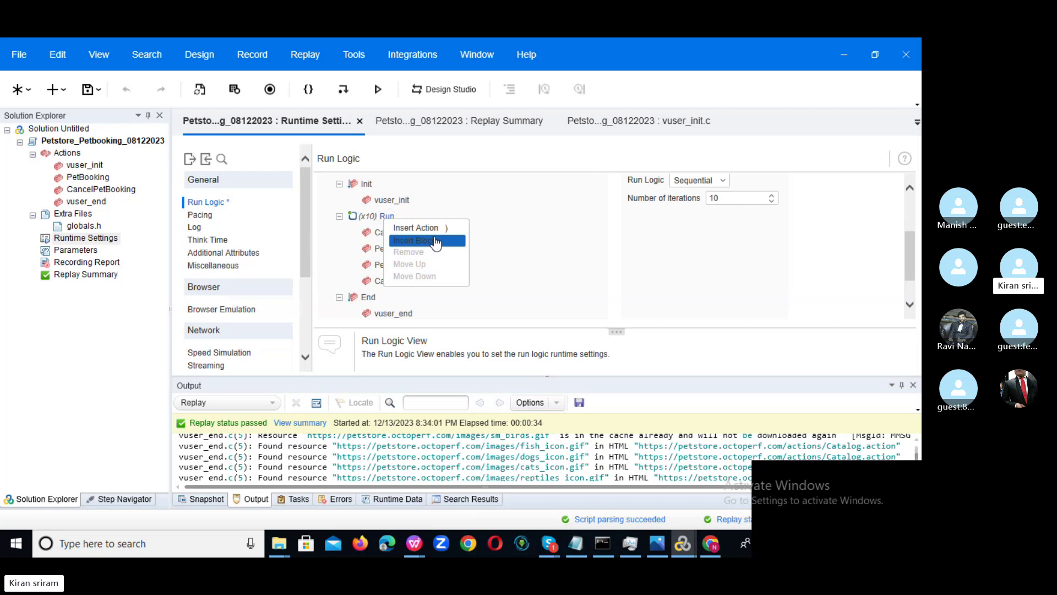
{"action": "left_click", "coordinate": [435, 241]}
{"action": "right_click", "coordinate": [392, 234]}
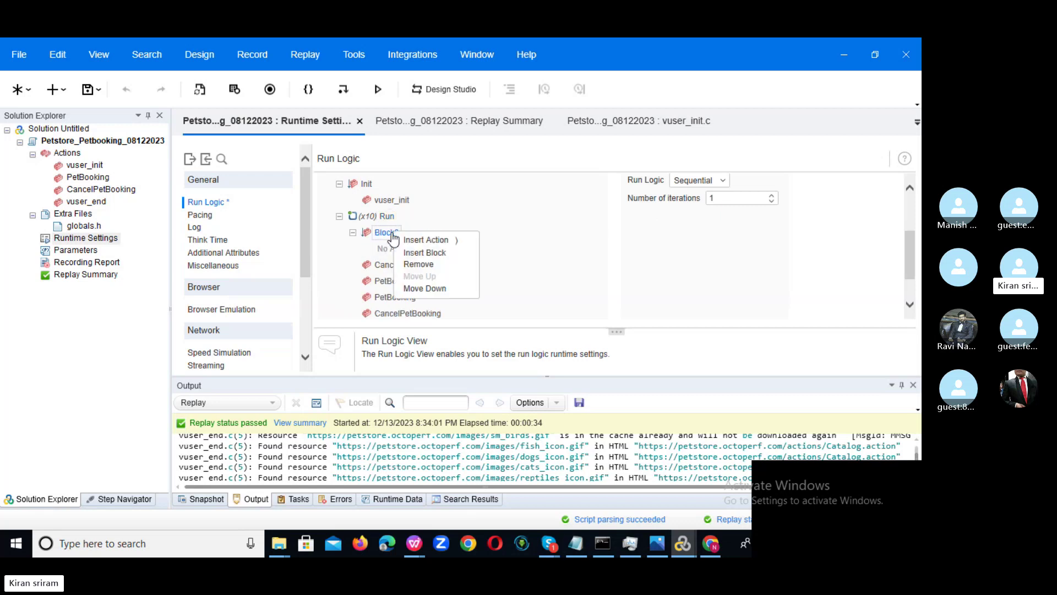
{"action": "left_click", "coordinate": [429, 242]}
{"action": "right_click", "coordinate": [392, 234]}
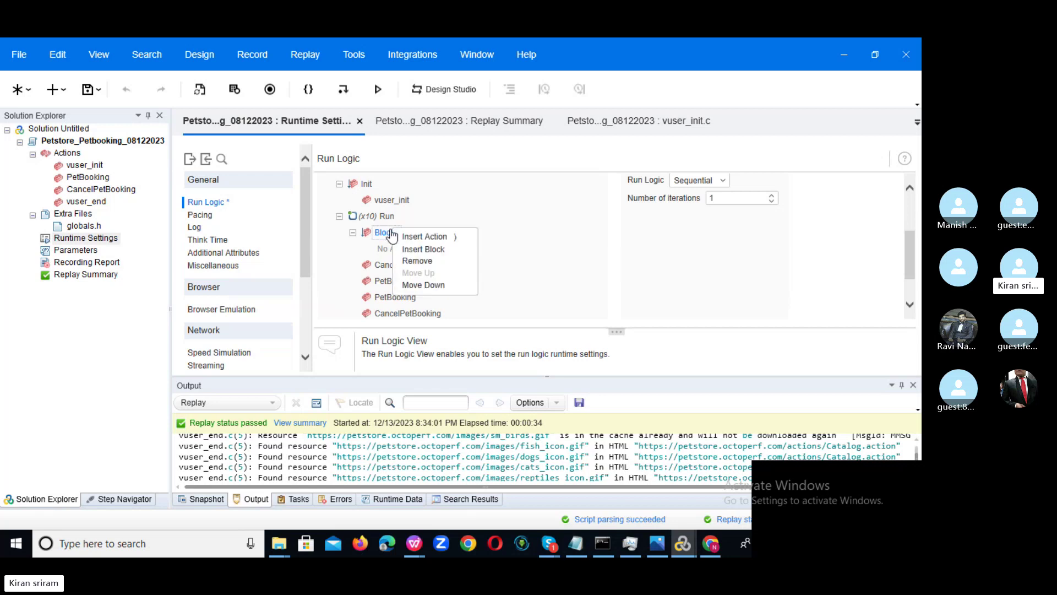
{"action": "left_click", "coordinate": [443, 242]}
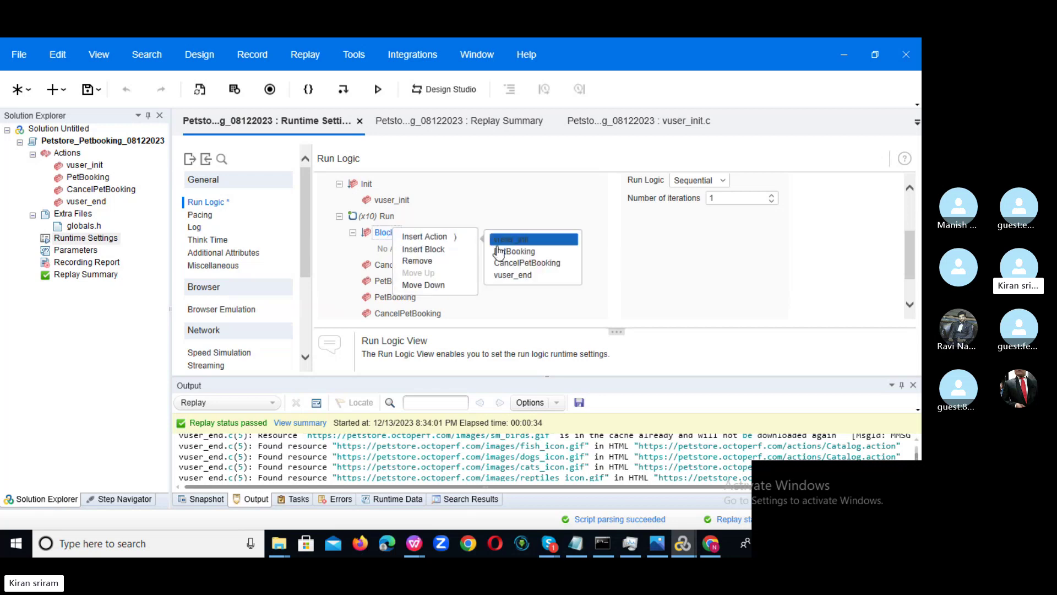
{"action": "left_click", "coordinate": [514, 252]}
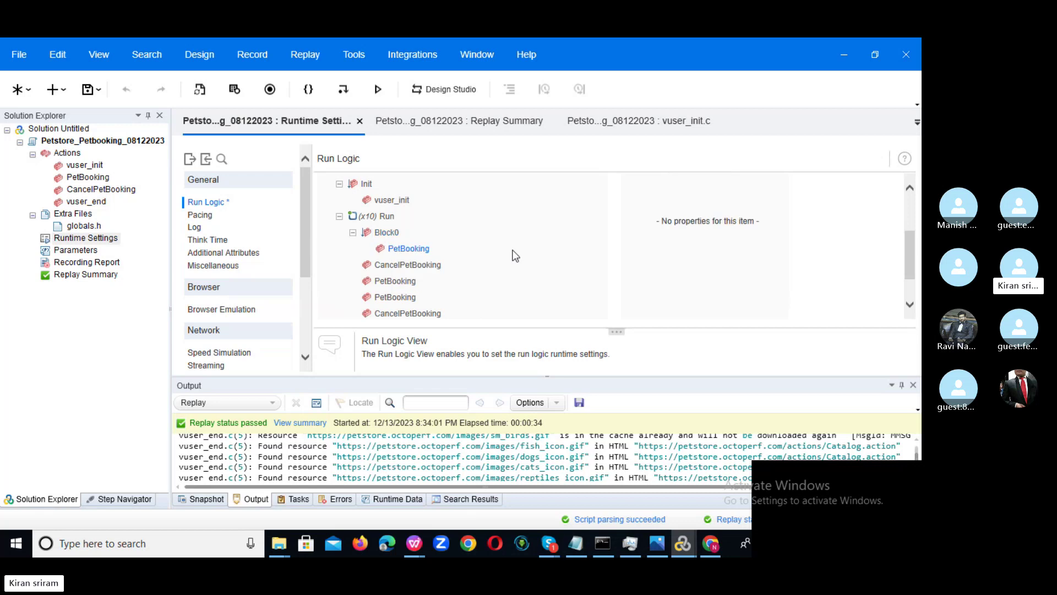
Insert a second, empty block under the Run group.
{"action": "left_click", "coordinate": [385, 217]}
{"action": "right_click", "coordinate": [385, 219]}
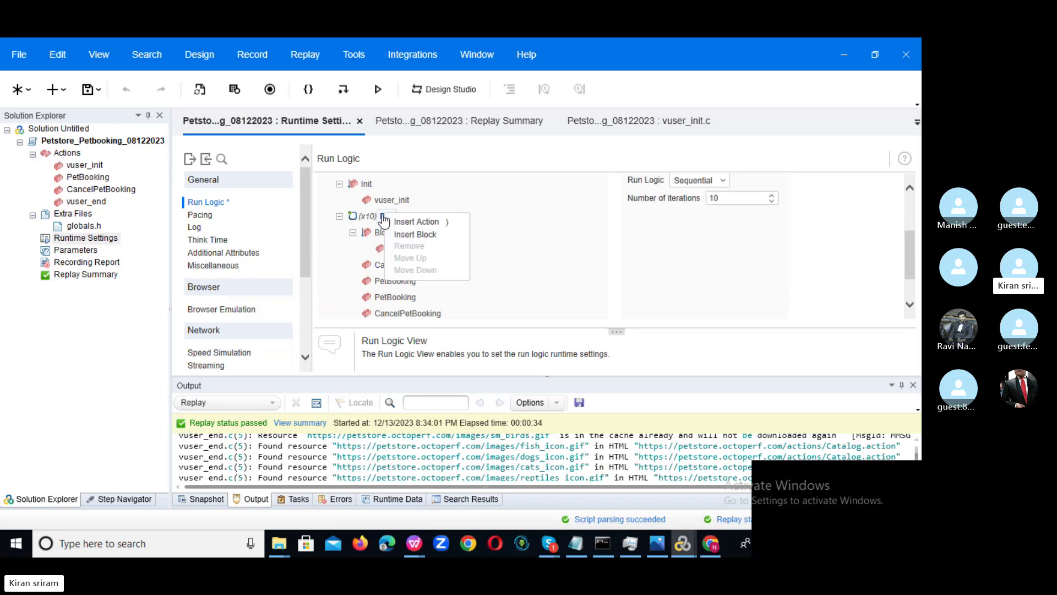
{"action": "left_click", "coordinate": [428, 237]}
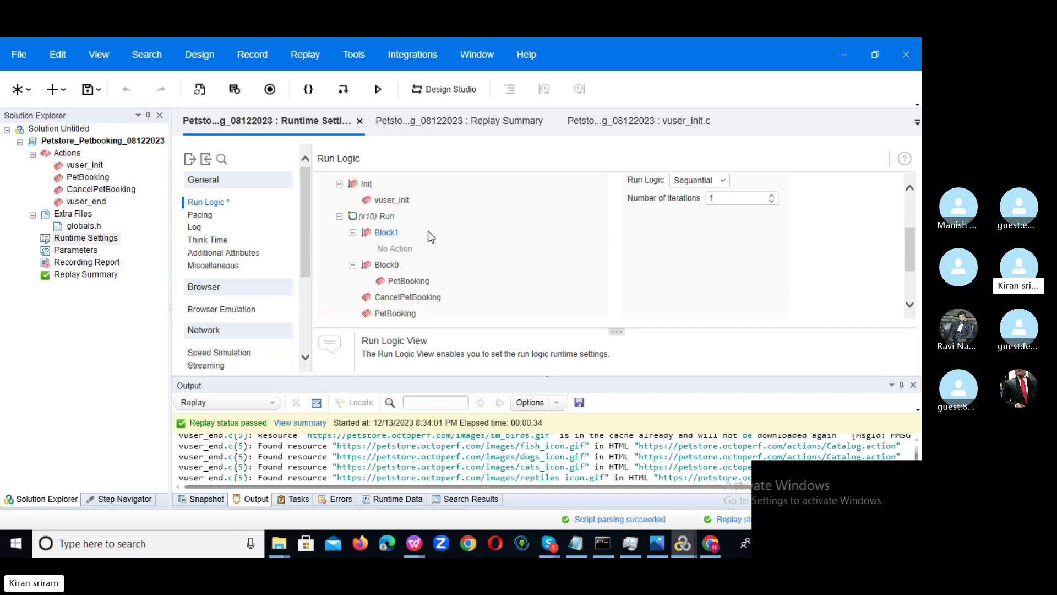
Add the CancelPetBooking action to Block0 and remove the PetBooking action from that block.
{"action": "right_click", "coordinate": [384, 266]}
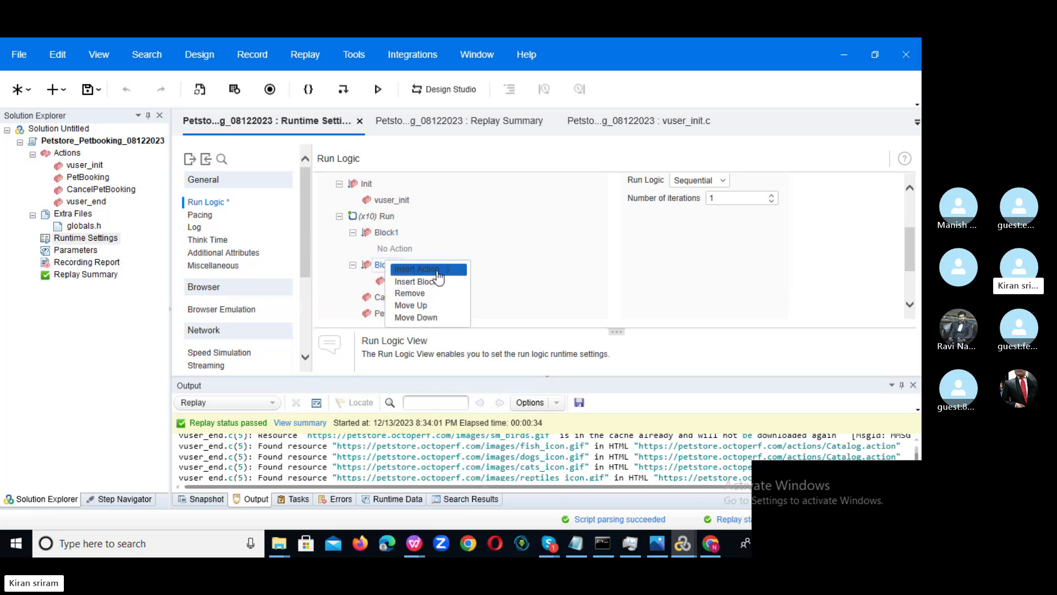
{"action": "mouse_move", "coordinate": [438, 278]}
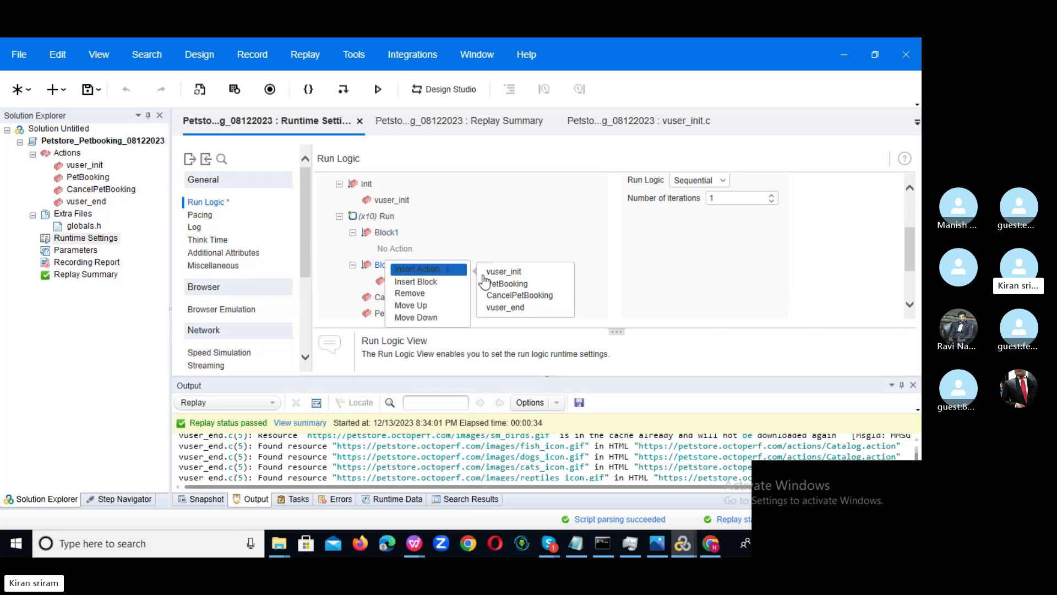
{"action": "left_click", "coordinate": [501, 298]}
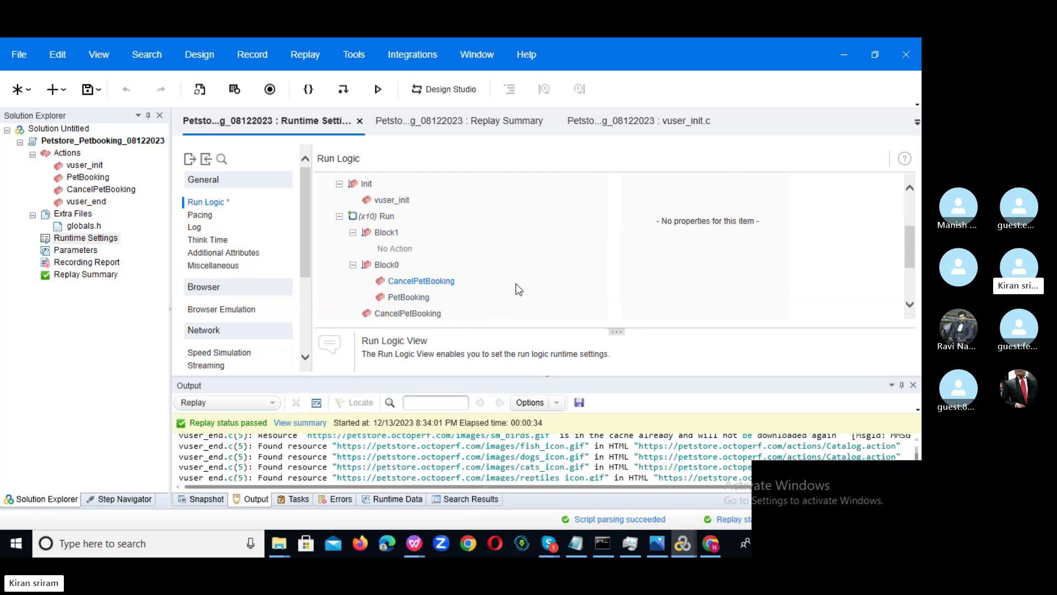
{"action": "right_click", "coordinate": [413, 300]}
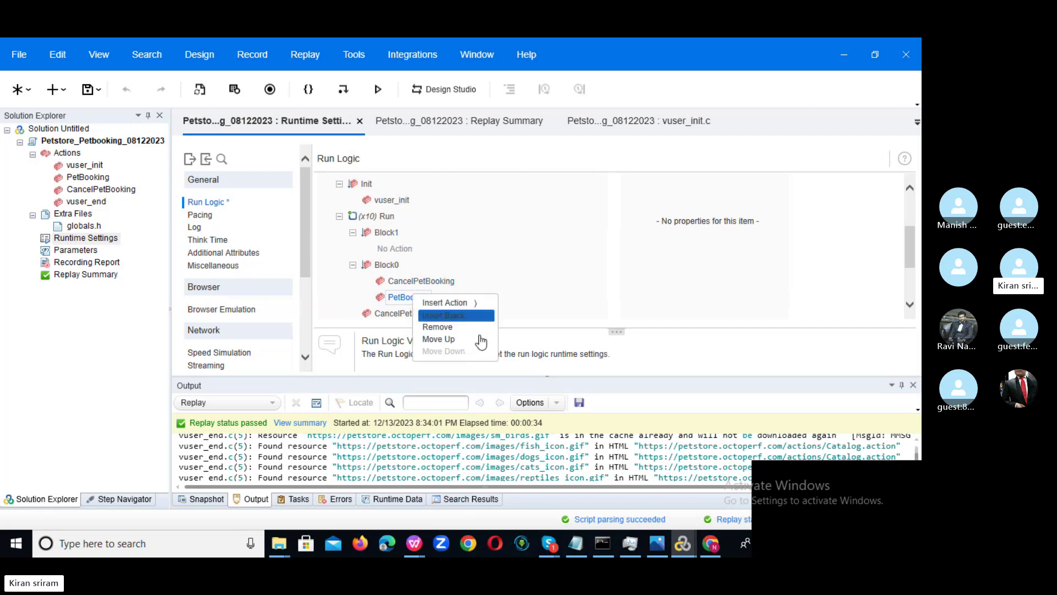
{"action": "left_click", "coordinate": [448, 329]}
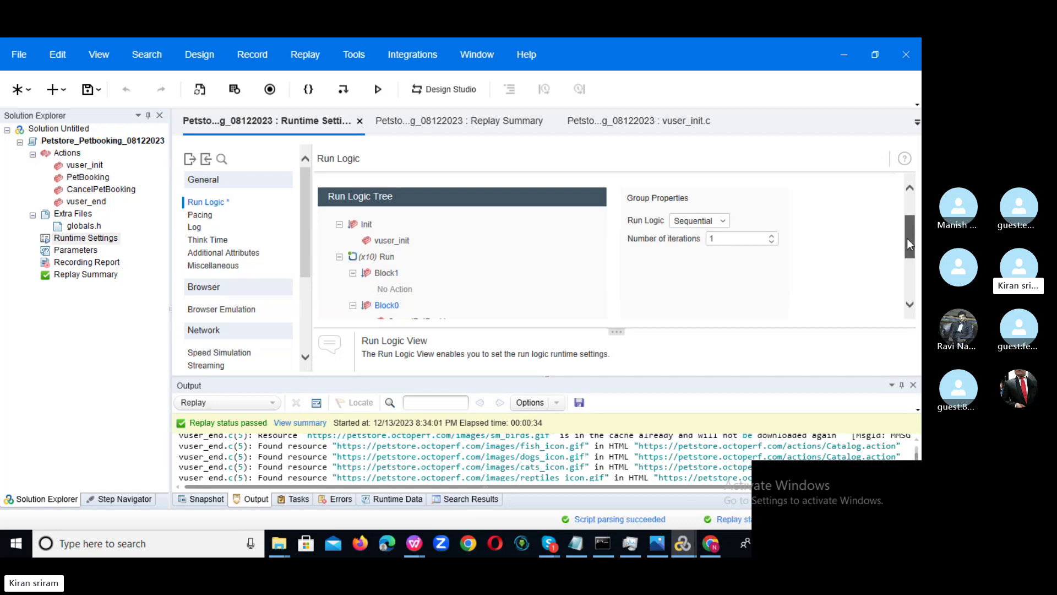
Remove the first CancelPetBooking and the first PetBooking action listed below Block0, outside the blocks of the Run group.
{"action": "left_click_drag", "start_coordinate": [906, 238], "coordinate": [908, 266]}
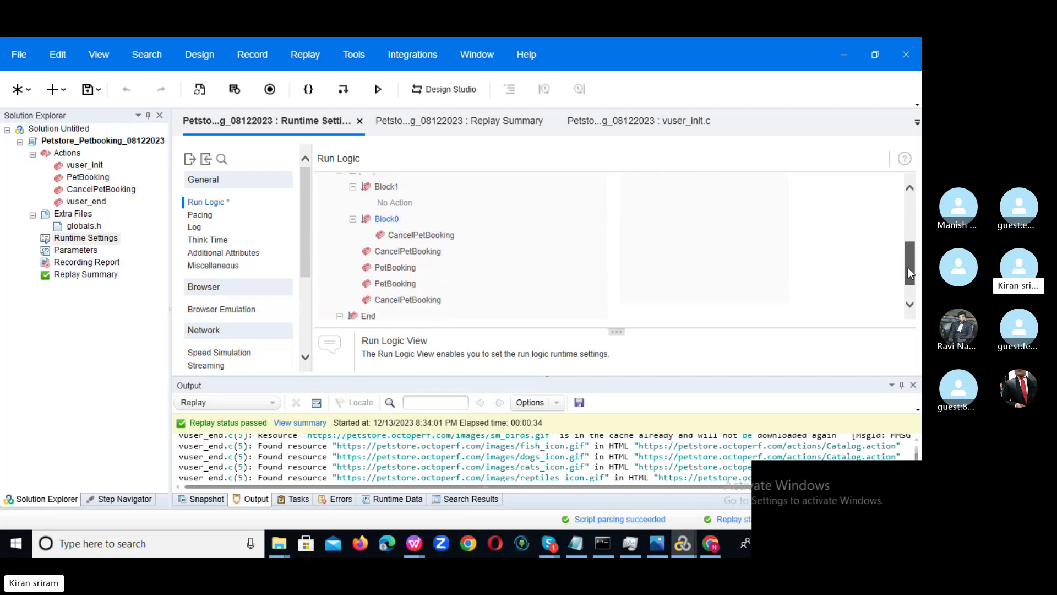
{"action": "left_click", "coordinate": [409, 245]}
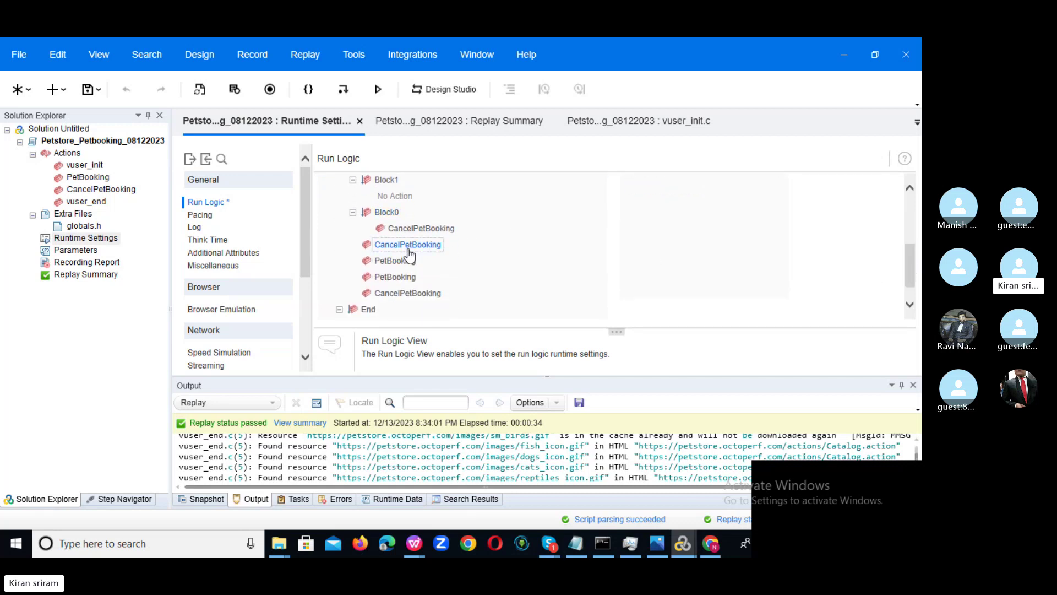
{"action": "right_click", "coordinate": [409, 245]}
{"action": "left_click", "coordinate": [456, 281]}
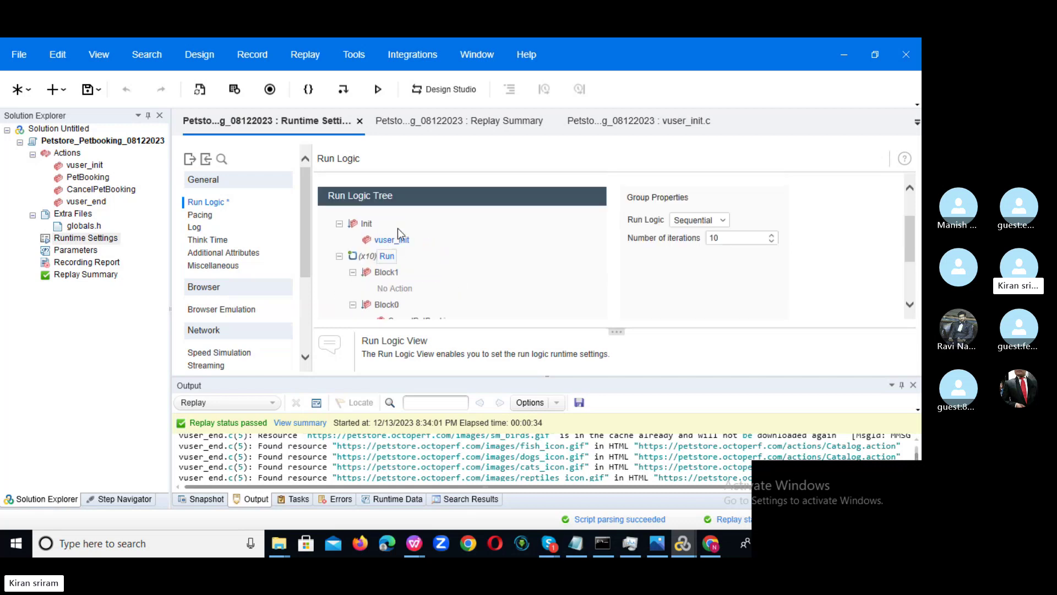
{"action": "left_click_drag", "start_coordinate": [907, 239], "coordinate": [906, 282]}
{"action": "left_click", "coordinate": [396, 233]}
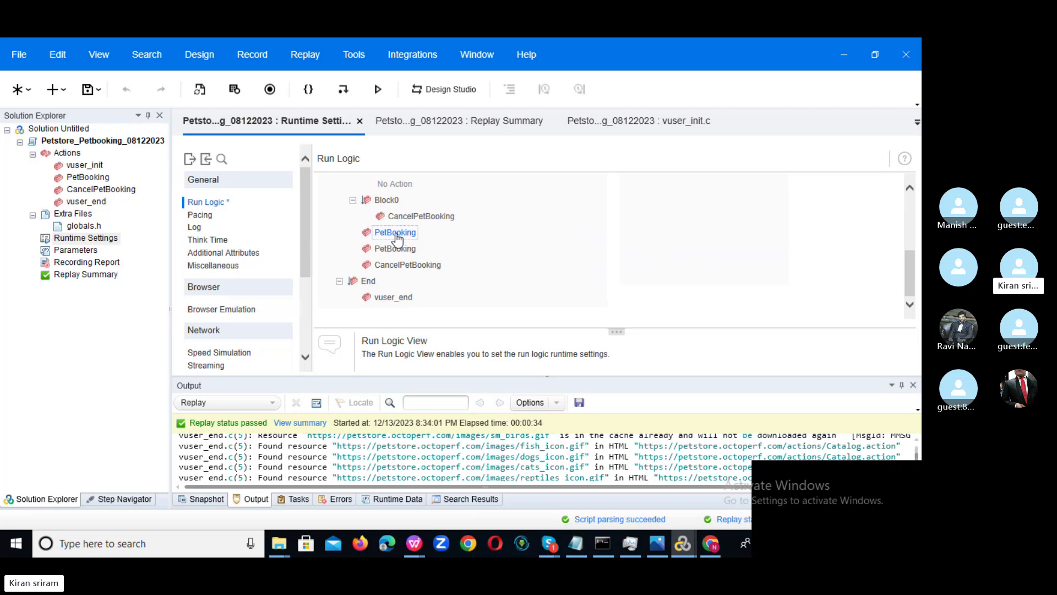
{"action": "right_click", "coordinate": [396, 233]}
{"action": "left_click", "coordinate": [444, 267]}
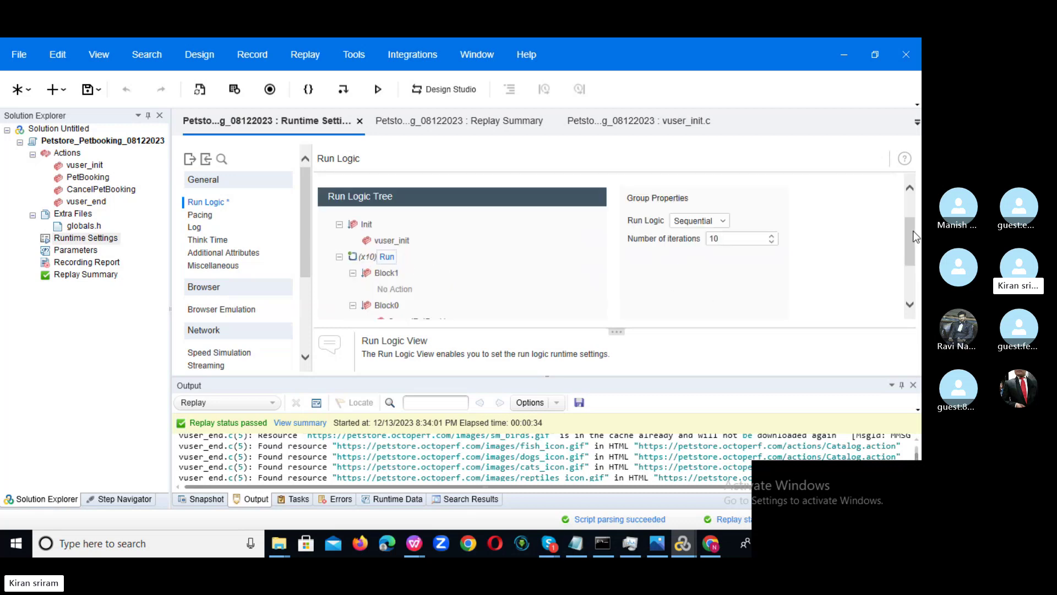
Remove the remaining loose CancelPetBooking and PetBooking actions so the Run group holds only Block1 and Block0.
{"action": "left_click_drag", "start_coordinate": [914, 232], "coordinate": [913, 269]}
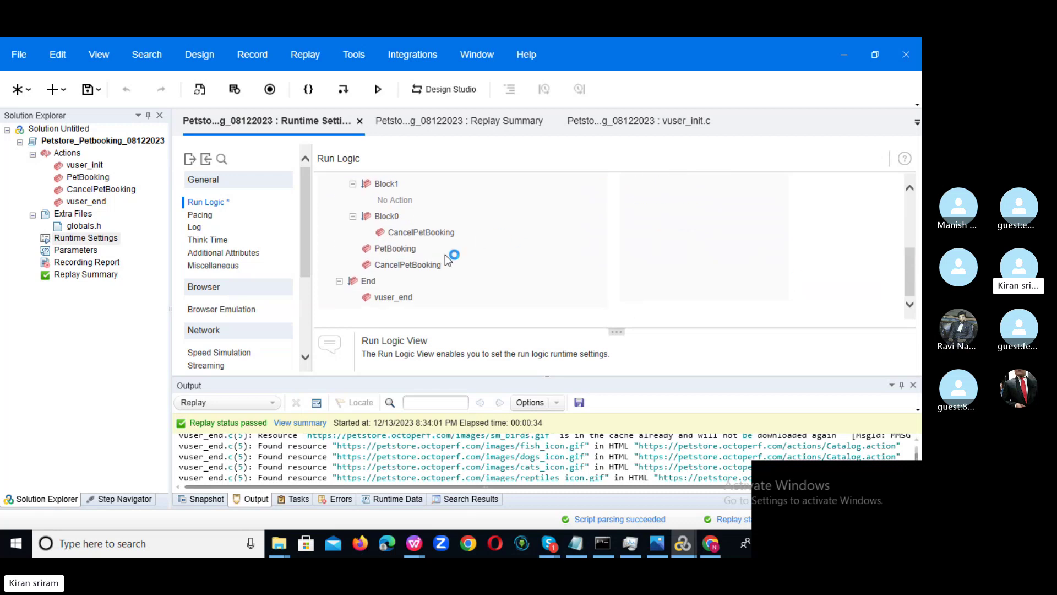
{"action": "right_click", "coordinate": [395, 266]}
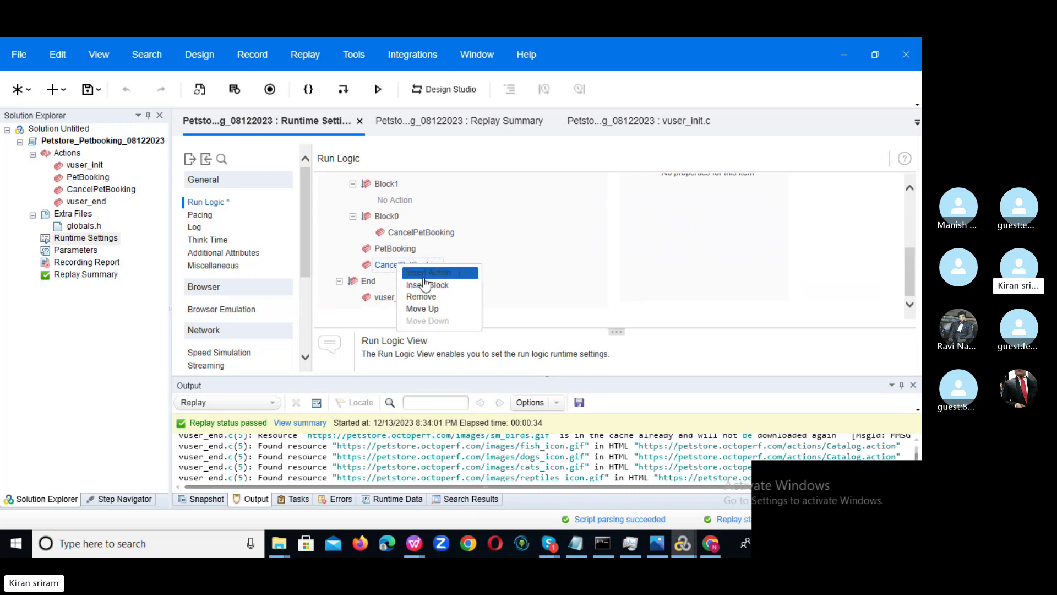
{"action": "left_click", "coordinate": [436, 297]}
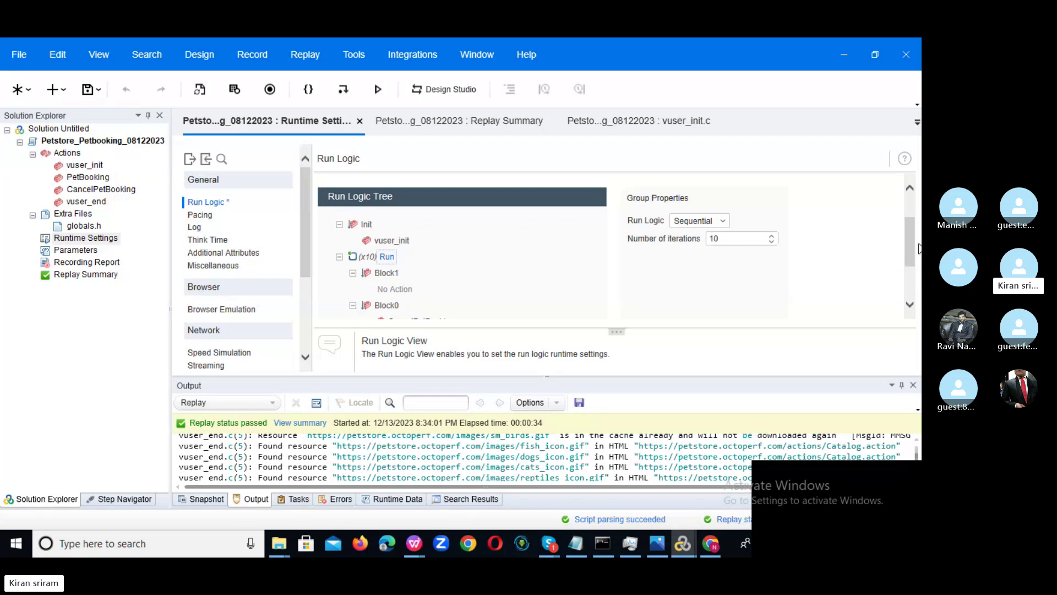
{"action": "scroll", "coordinate": [909, 242], "scroll_direction": "down", "scroll_amount": 3}
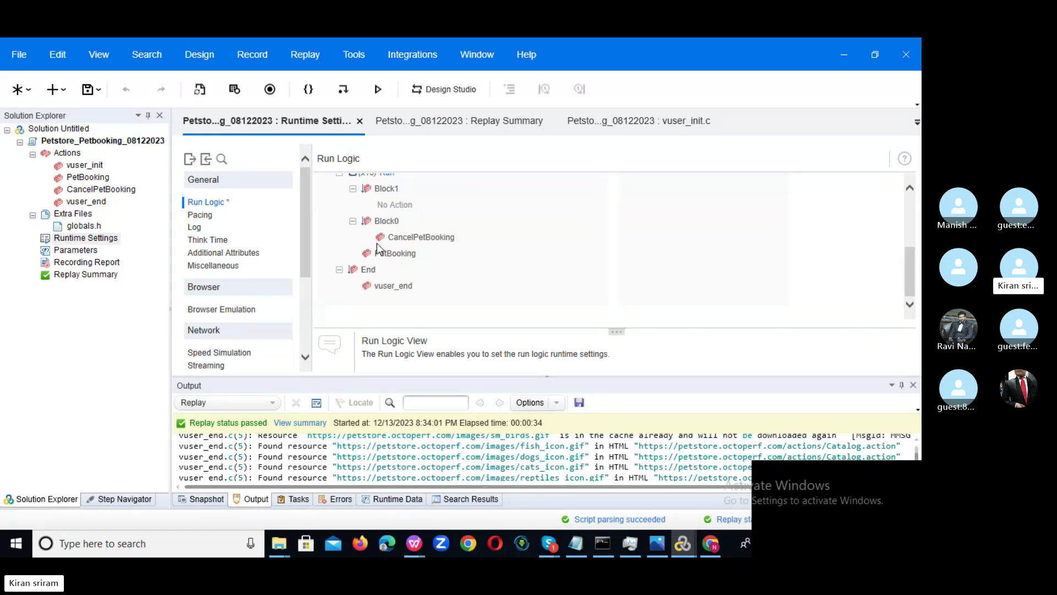
{"action": "right_click", "coordinate": [396, 252]}
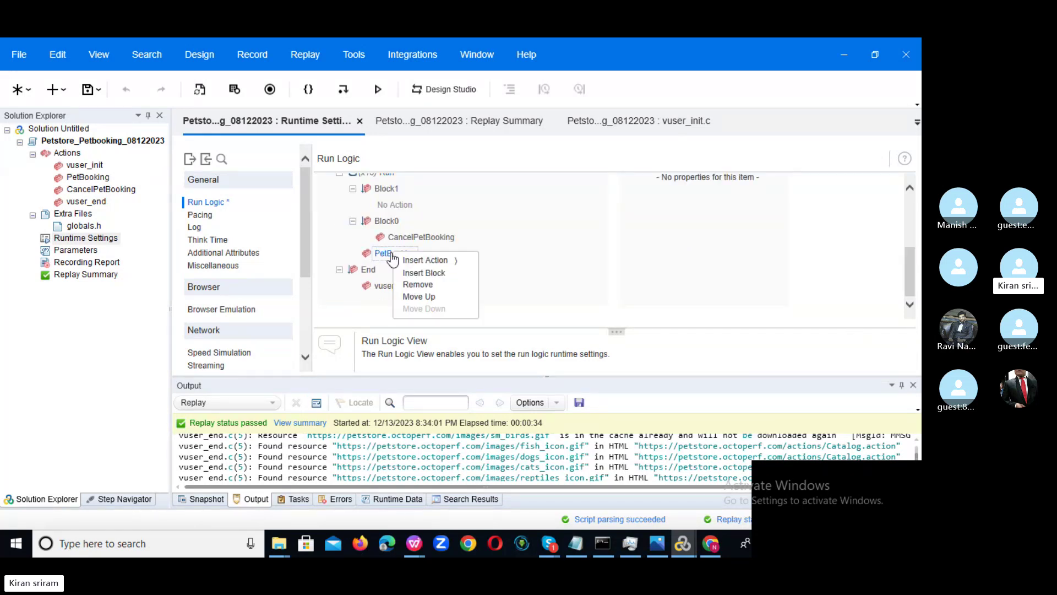
{"action": "left_click", "coordinate": [435, 284]}
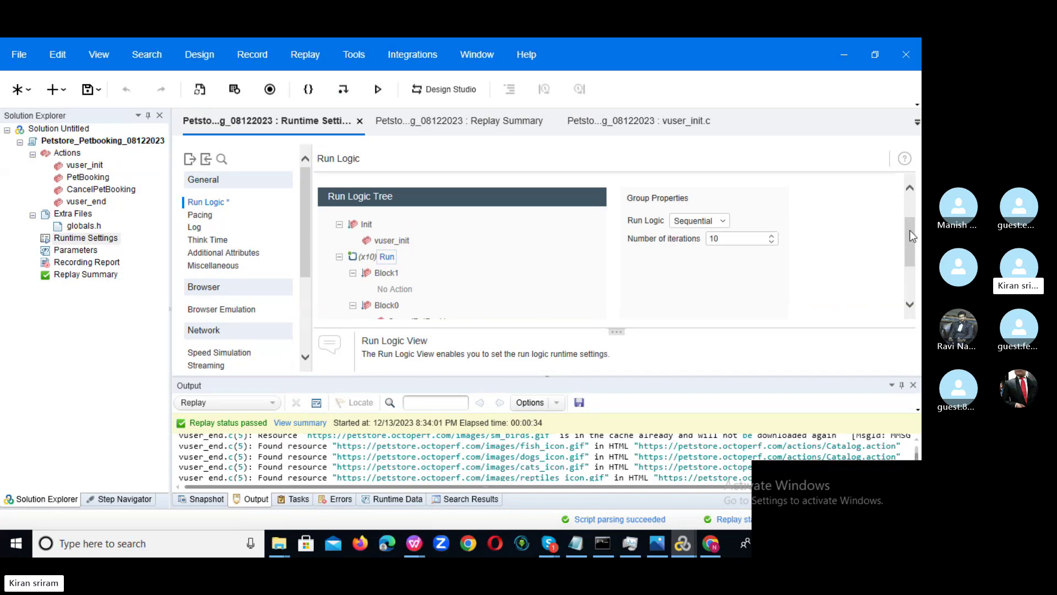
Set the overall number of iterations for the run logic to 1.
{"action": "left_click_drag", "start_coordinate": [909, 230], "coordinate": [907, 193]}
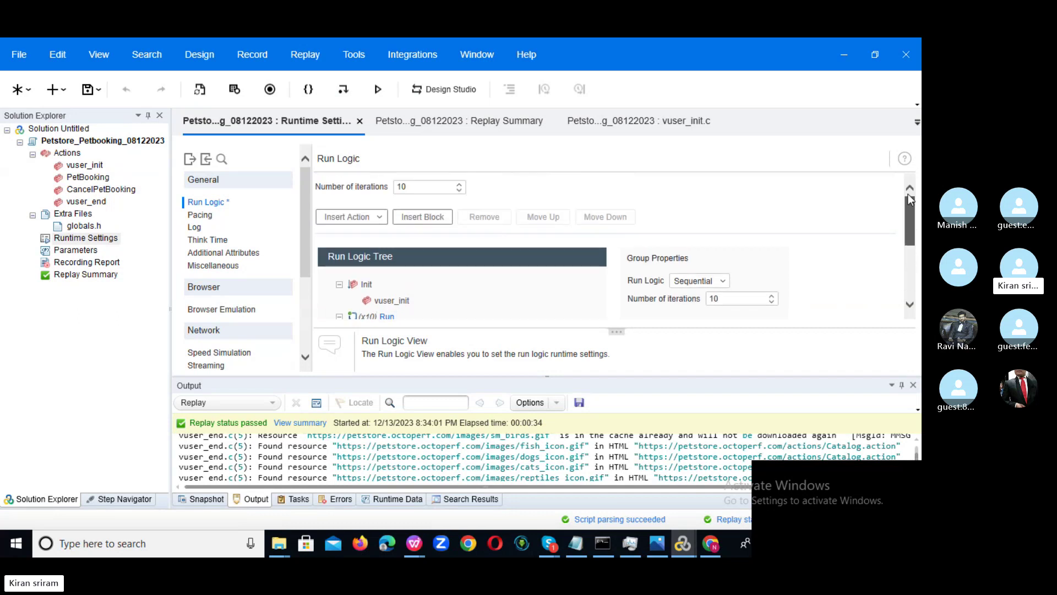
{"action": "left_click", "coordinate": [420, 185]}
{"action": "key", "text": "BackSpace"}
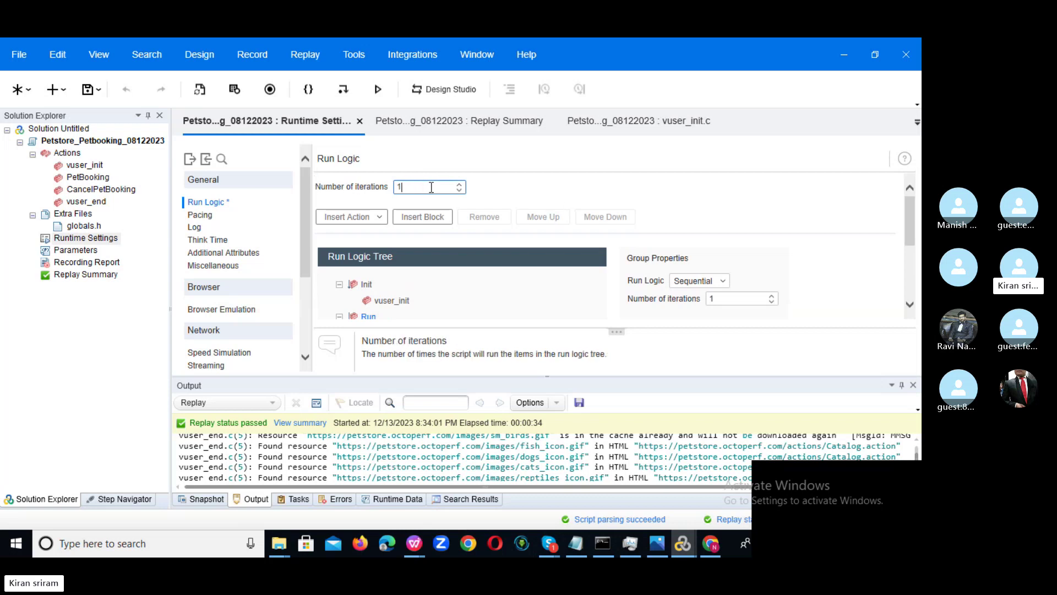
Insert the PetBooking action into the empty Block1 under the Run group.
{"action": "left_click_drag", "start_coordinate": [910, 215], "coordinate": [908, 246]}
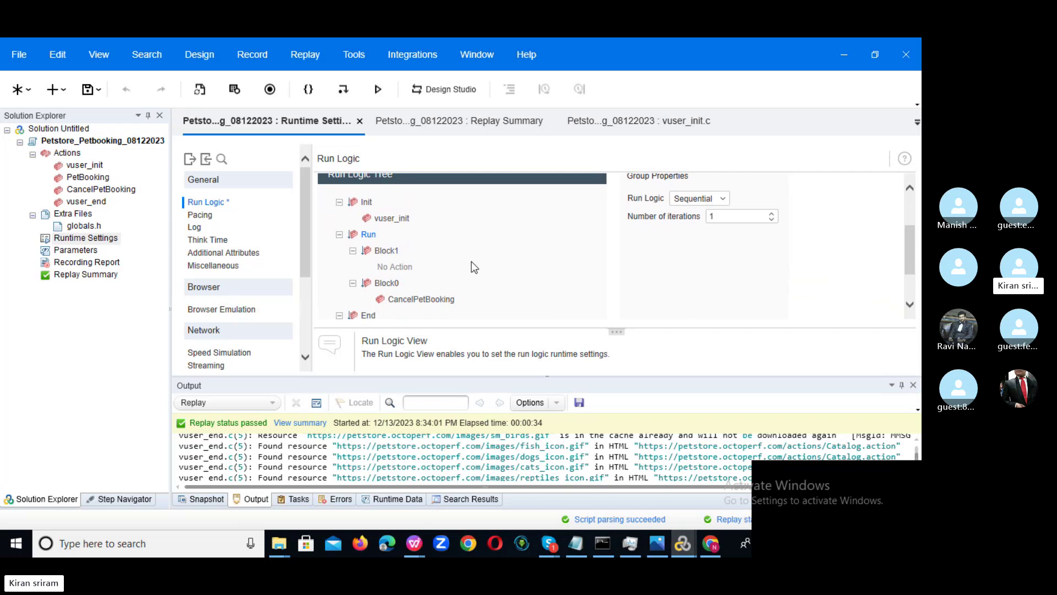
{"action": "right_click", "coordinate": [385, 254]}
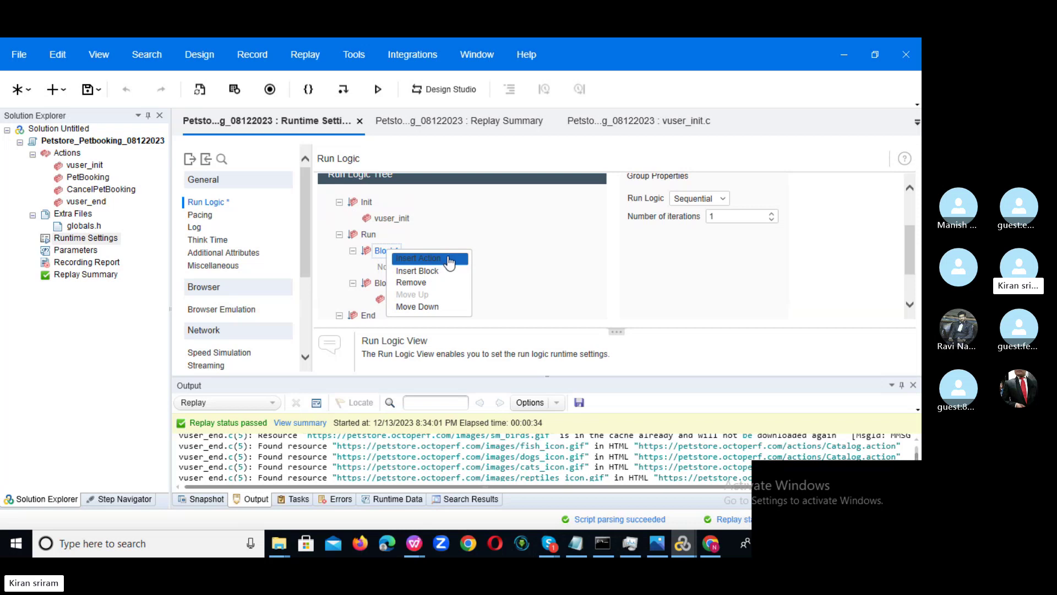
{"action": "mouse_move", "coordinate": [450, 262]}
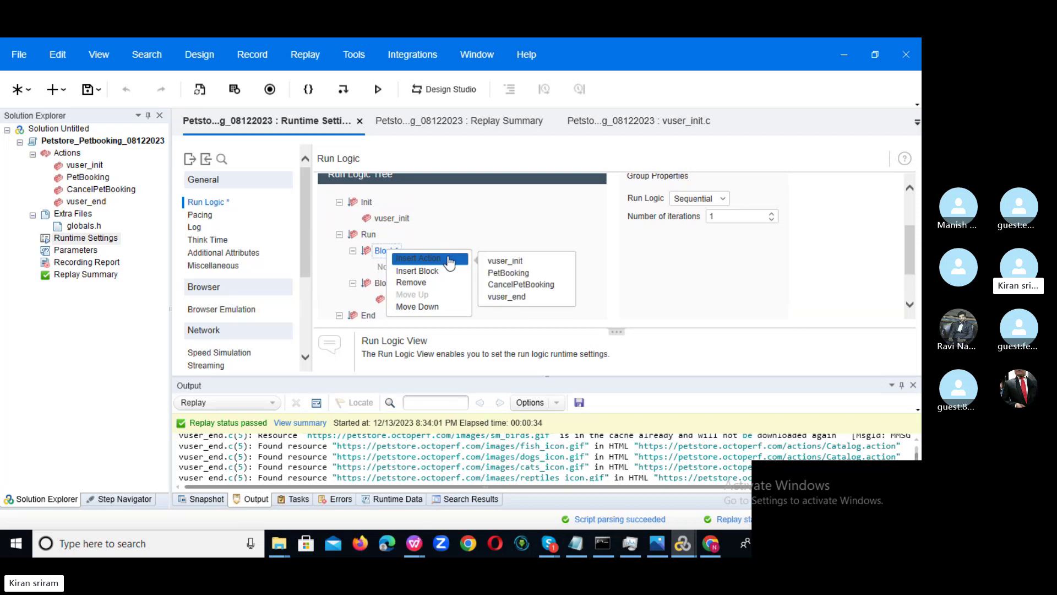
{"action": "left_click", "coordinate": [502, 273]}
{"action": "left_click", "coordinate": [406, 269]}
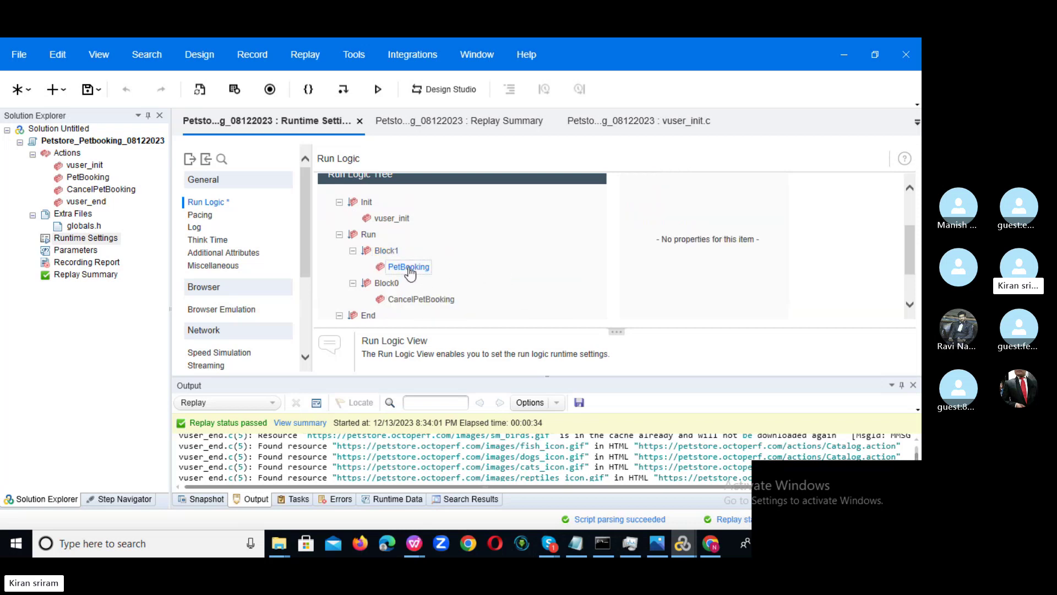
Set the number of iterations to 10 for Block1 and to 5 for Block0.
{"action": "left_click", "coordinate": [388, 252]}
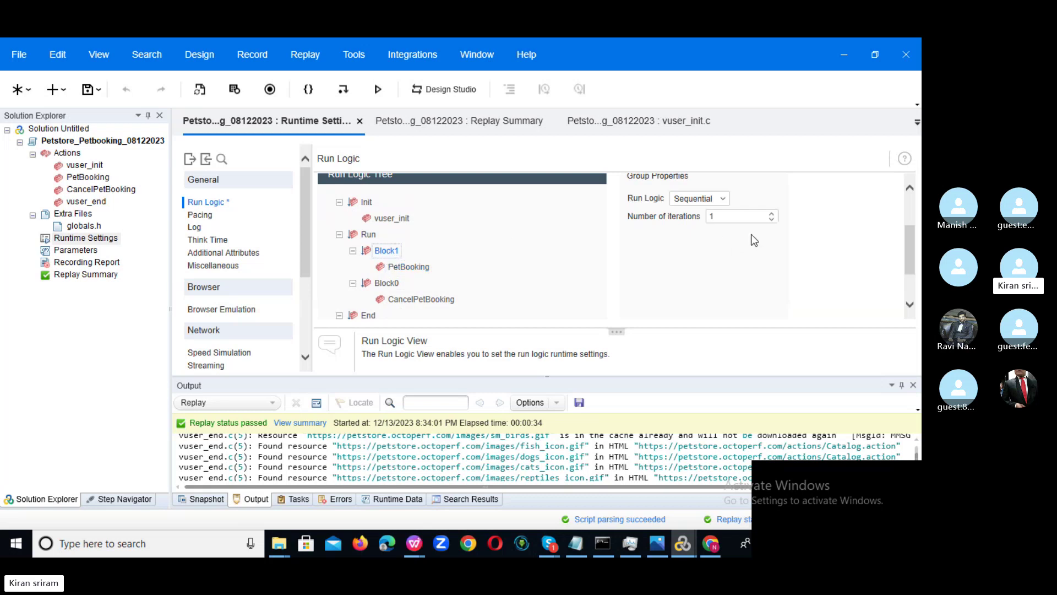
{"action": "left_click", "coordinate": [734, 217]}
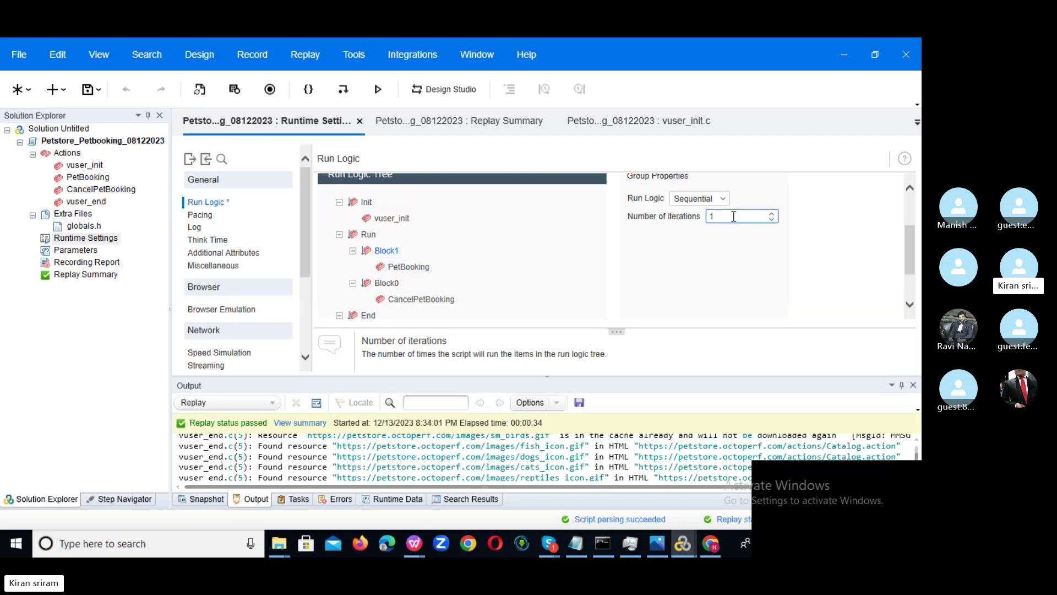
{"action": "type", "text": "0"}
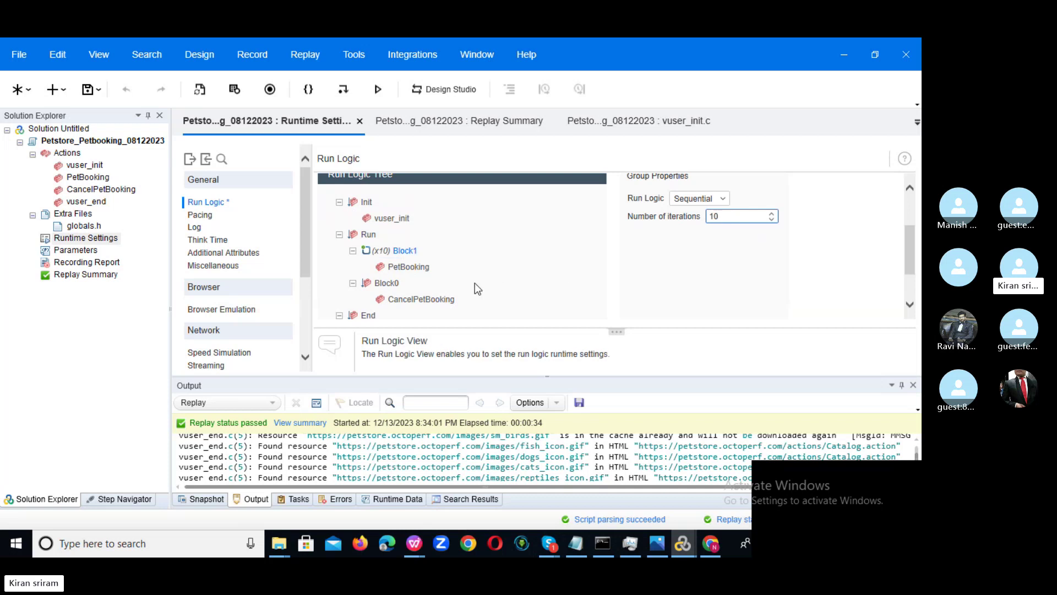
{"action": "left_click", "coordinate": [387, 286]}
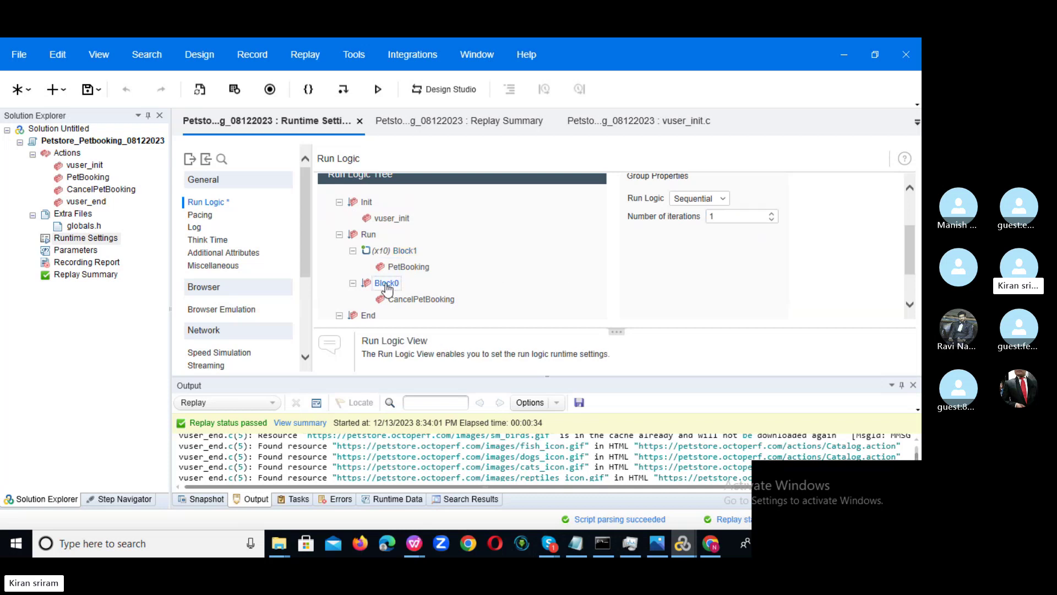
{"action": "left_click", "coordinate": [727, 218]}
{"action": "type", "text": "5"}
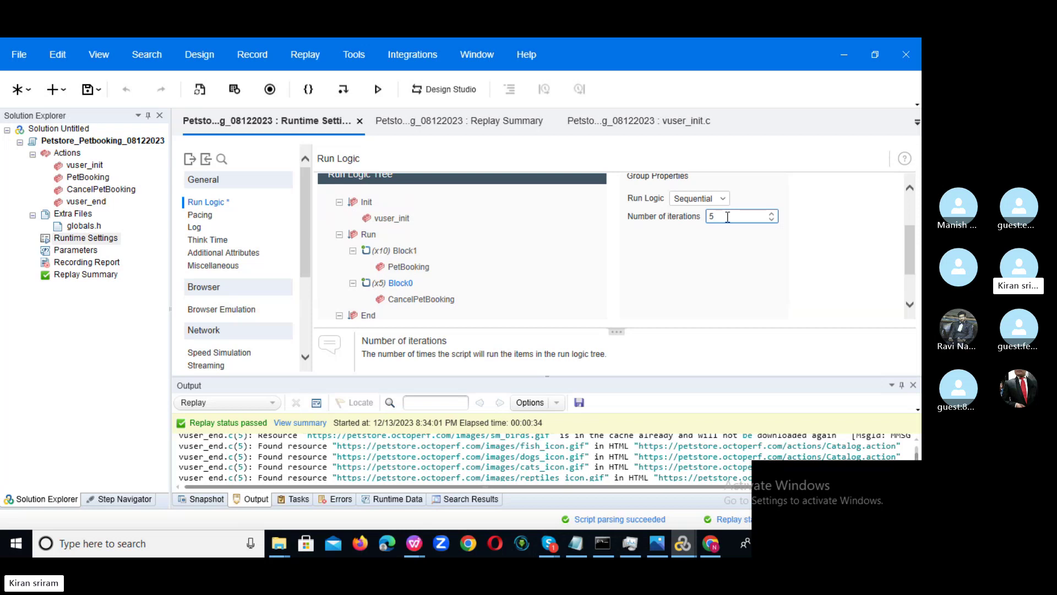
Save and replay the script with the new run logic, and open the PetBooking action's code.
{"action": "left_click", "coordinate": [87, 91]}
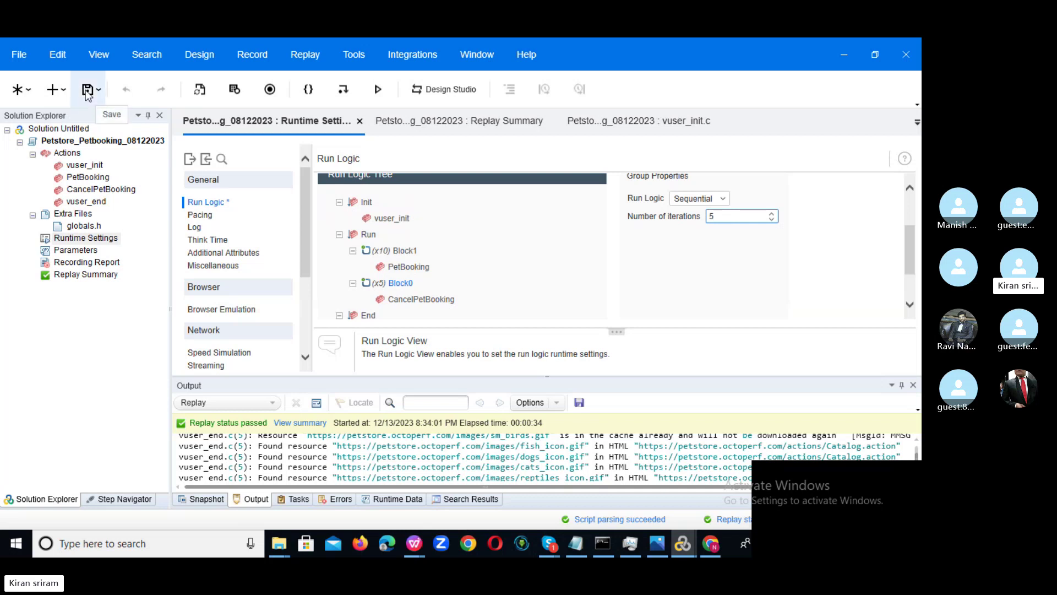
{"action": "left_click", "coordinate": [380, 90]}
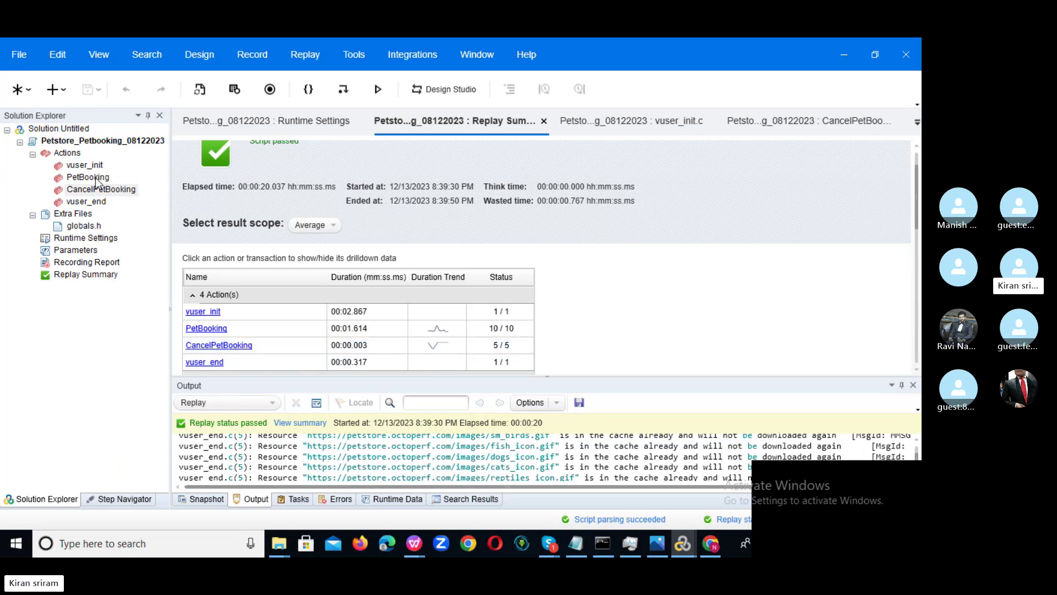
{"action": "left_click", "coordinate": [97, 180]}
{"action": "double_click", "coordinate": [97, 180]}
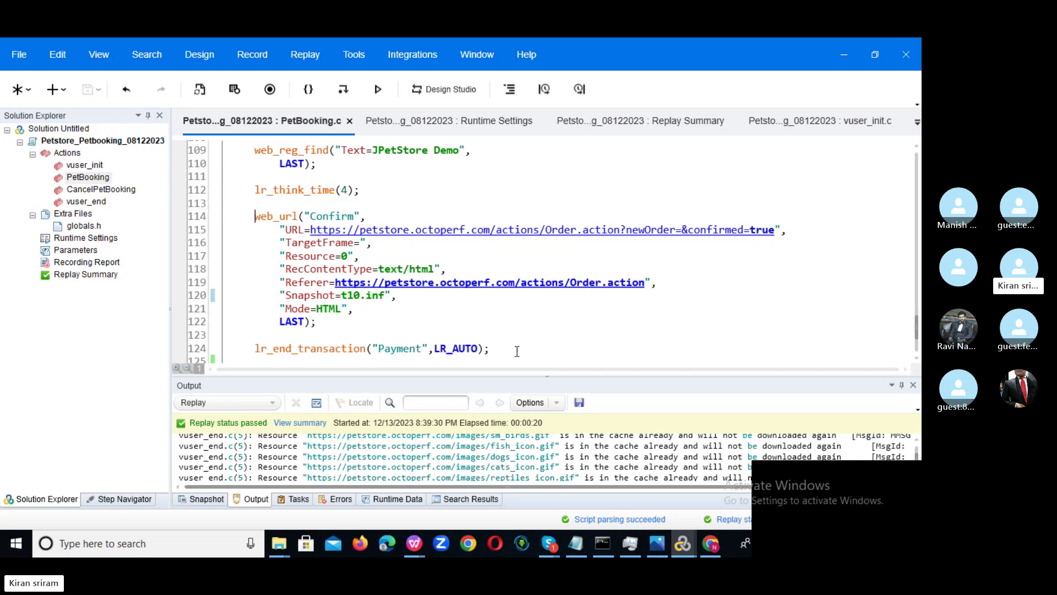
Switch to the PT LifeCycle notes in Notepad and review the lines on 10 users and the login, business and logout requests.
{"action": "left_click", "coordinate": [576, 543]}
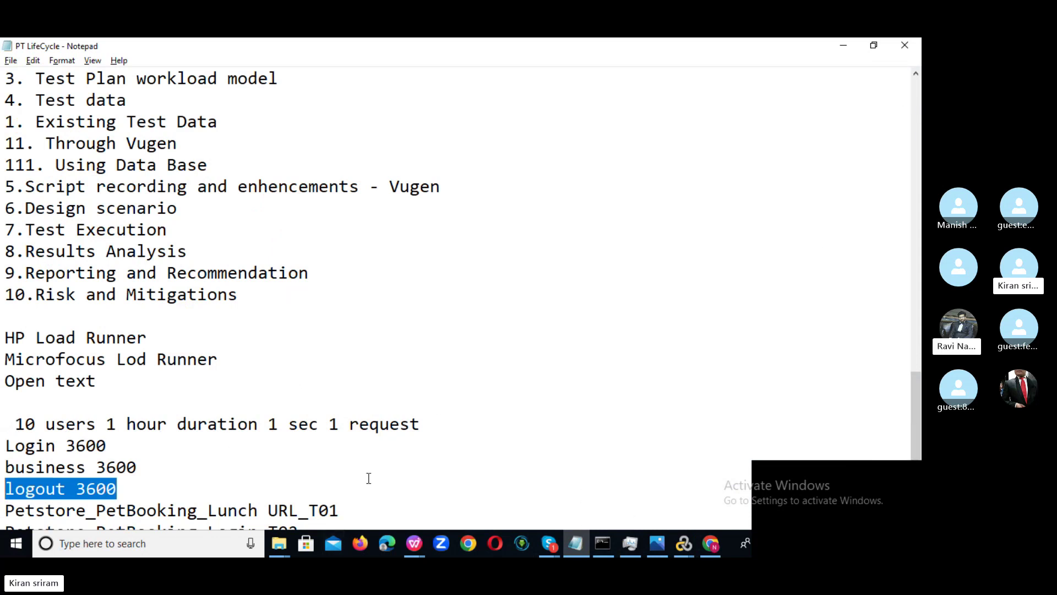
{"action": "left_click", "coordinate": [208, 467]}
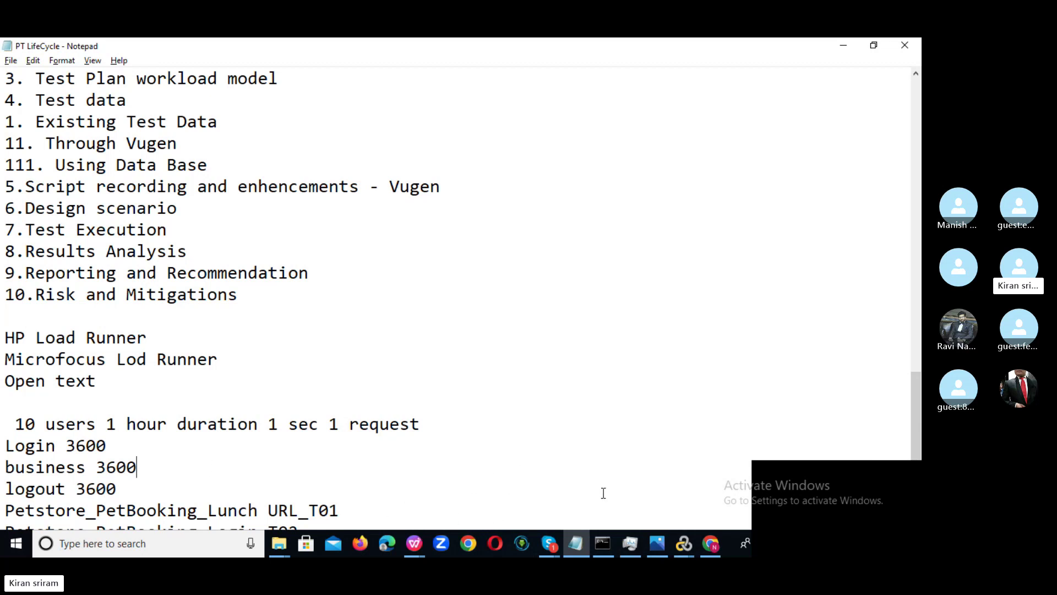
{"action": "left_click", "coordinate": [684, 543]}
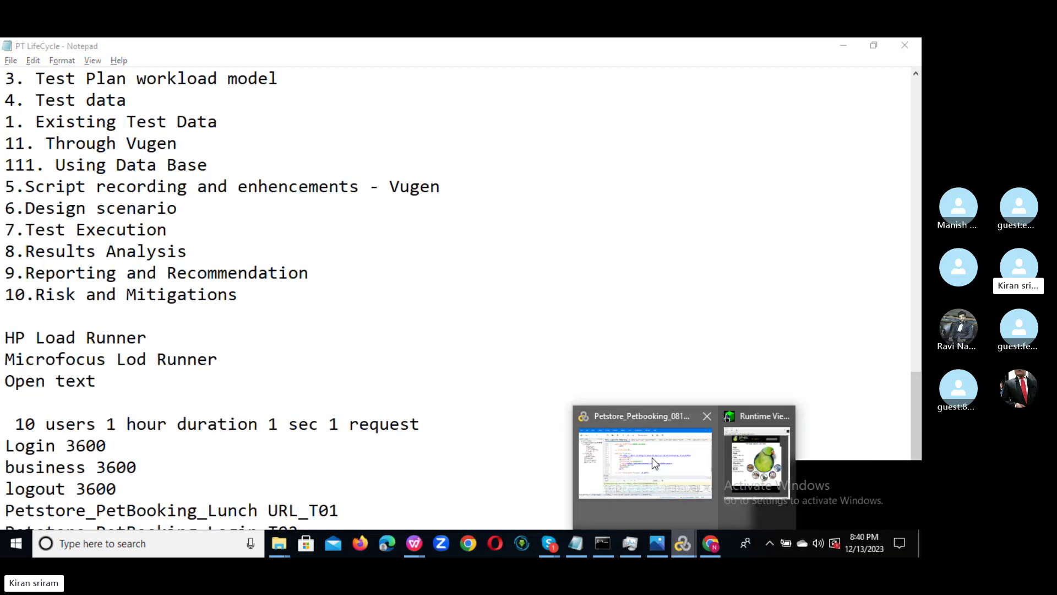
{"action": "left_click", "coordinate": [479, 408]}
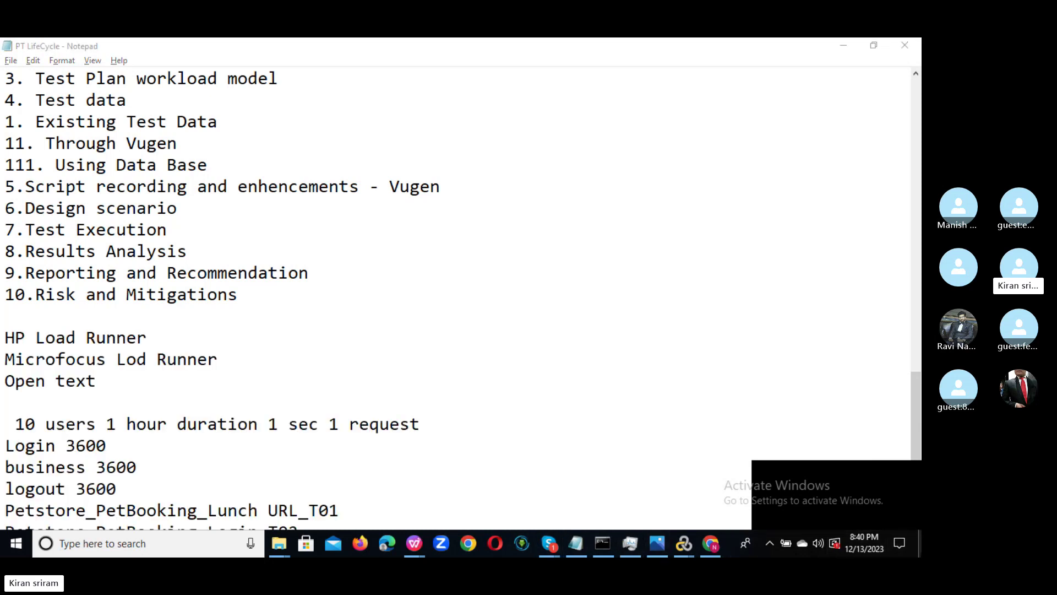
Launch LoadRunner Controller from the desktop and minimise the Petstore_Petbooking script window.
{"action": "left_click", "coordinate": [918, 545]}
{"action": "double_click", "coordinate": [191, 410]}
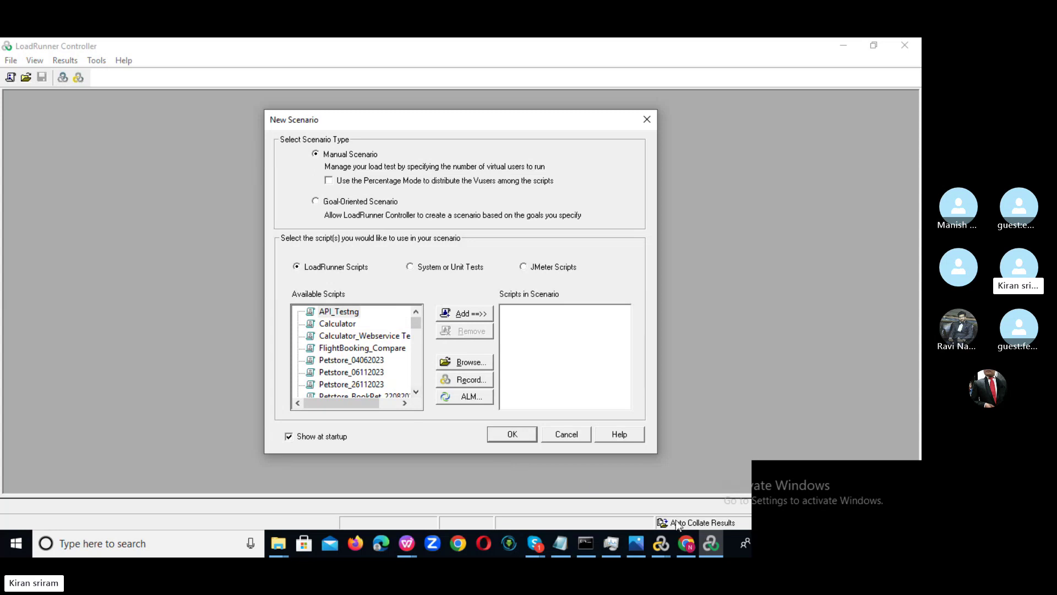
{"action": "left_click", "coordinate": [669, 542]}
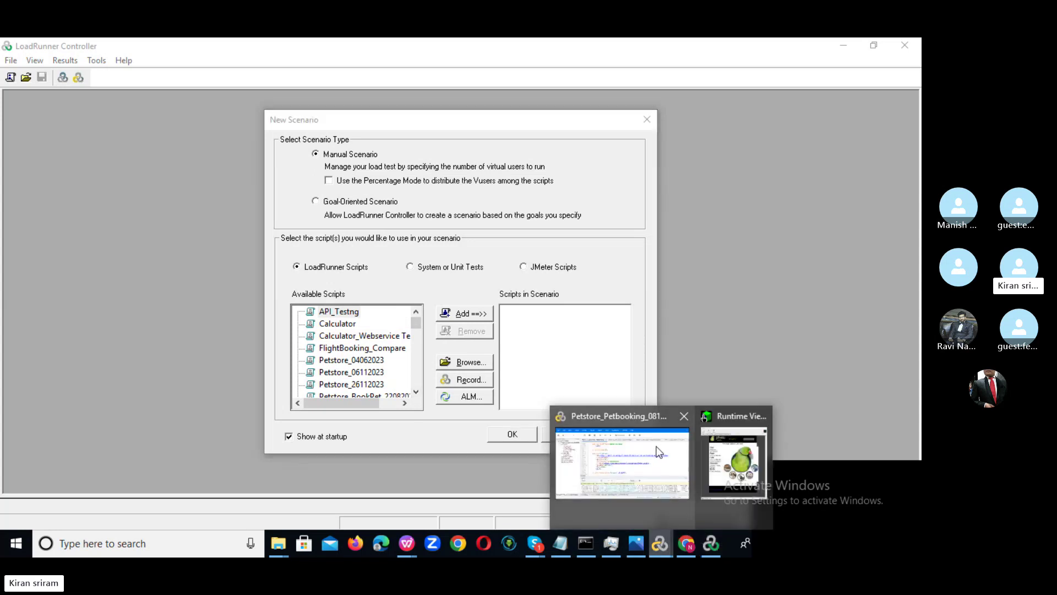
{"action": "left_click", "coordinate": [657, 447]}
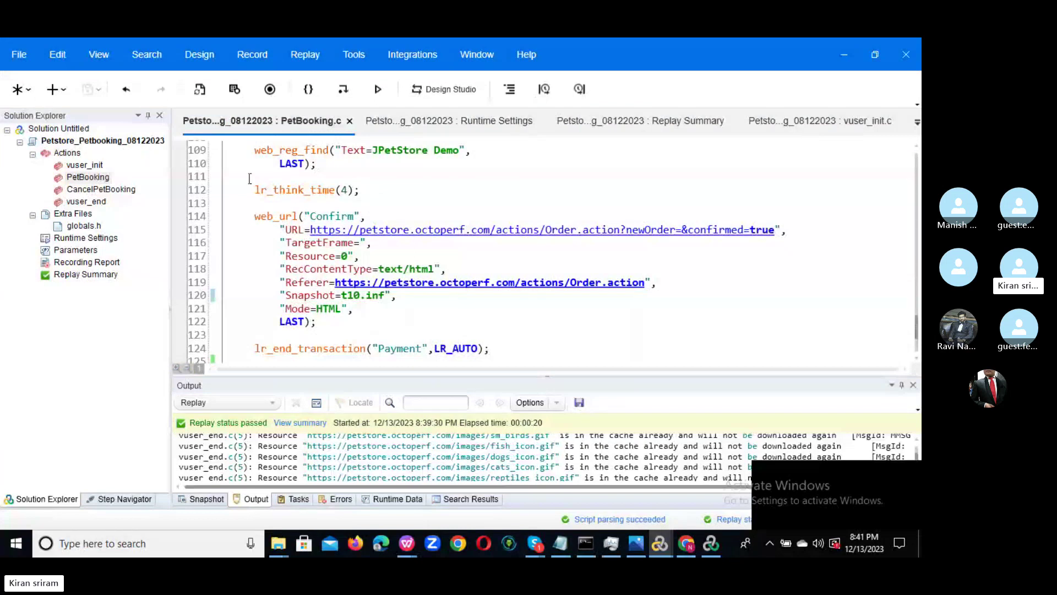
{"action": "left_click", "coordinate": [845, 55]}
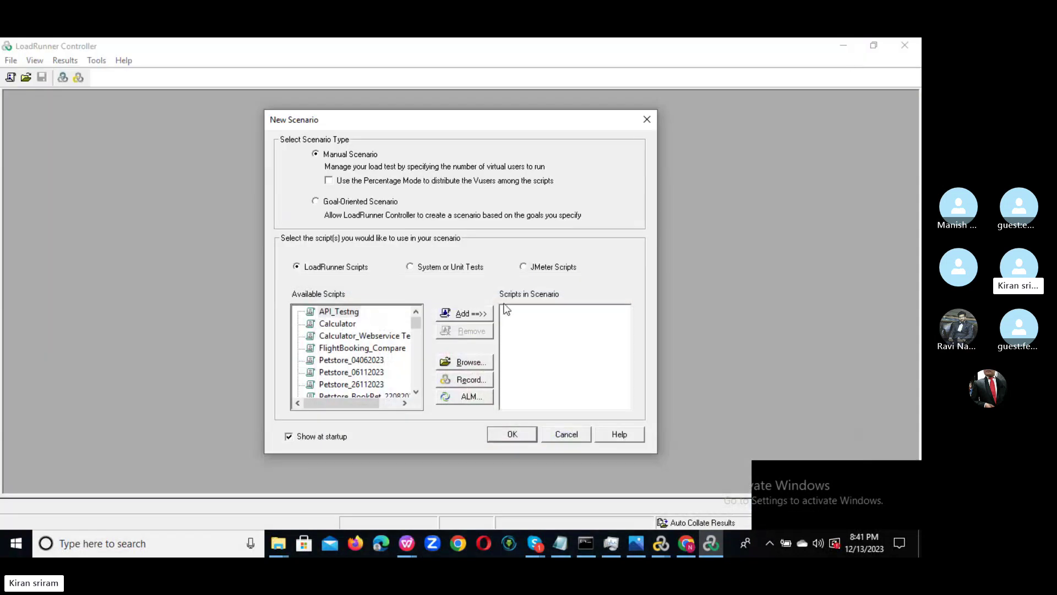
Add the Petstore_Petbooking_08122023 script to the new manual scenario and create the scenario.
{"action": "left_click", "coordinate": [417, 394]}
{"action": "left_click", "coordinate": [417, 395]}
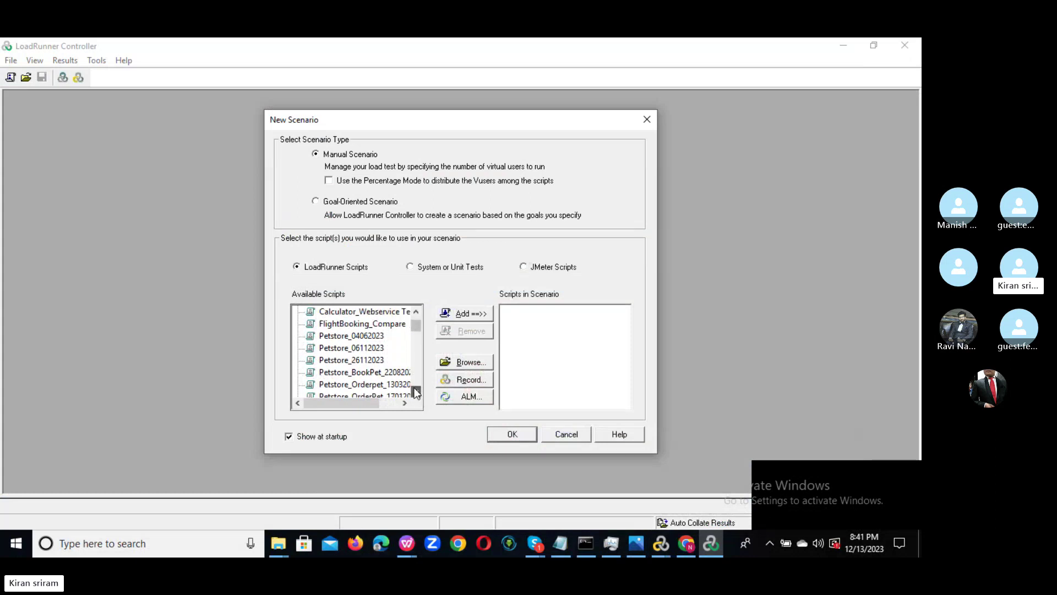
{"action": "left_click", "coordinate": [416, 395]}
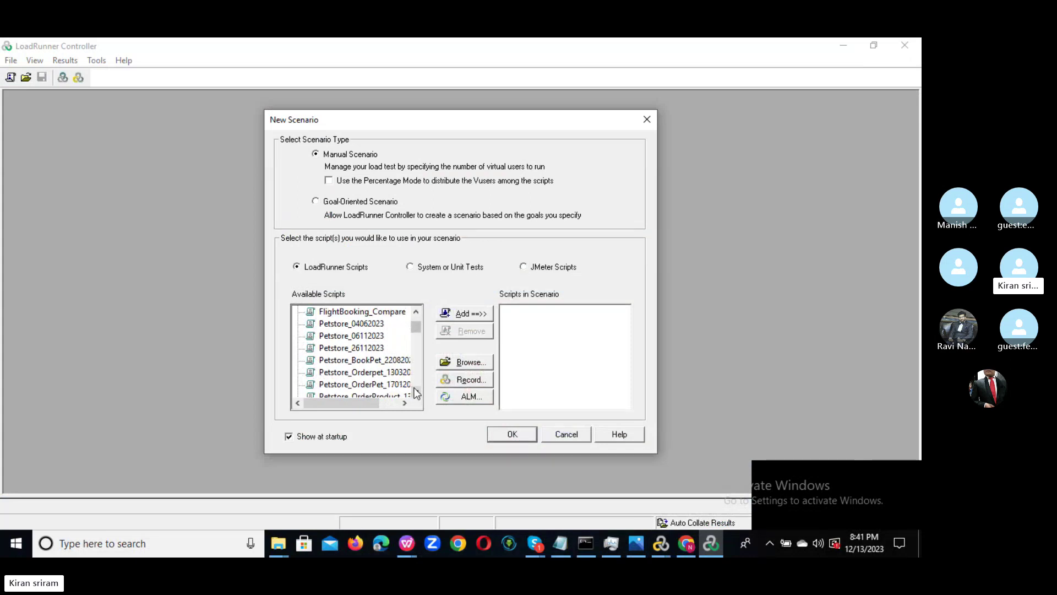
{"action": "left_click", "coordinate": [417, 395]}
{"action": "left_click", "coordinate": [417, 394]}
{"action": "left_click", "coordinate": [417, 394]}
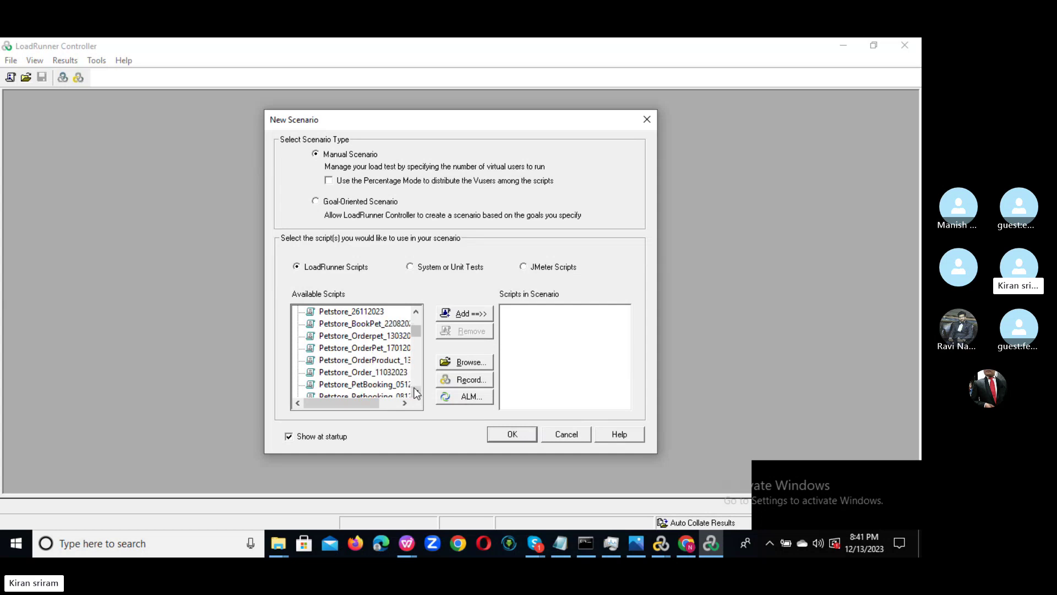
{"action": "left_click", "coordinate": [417, 394]}
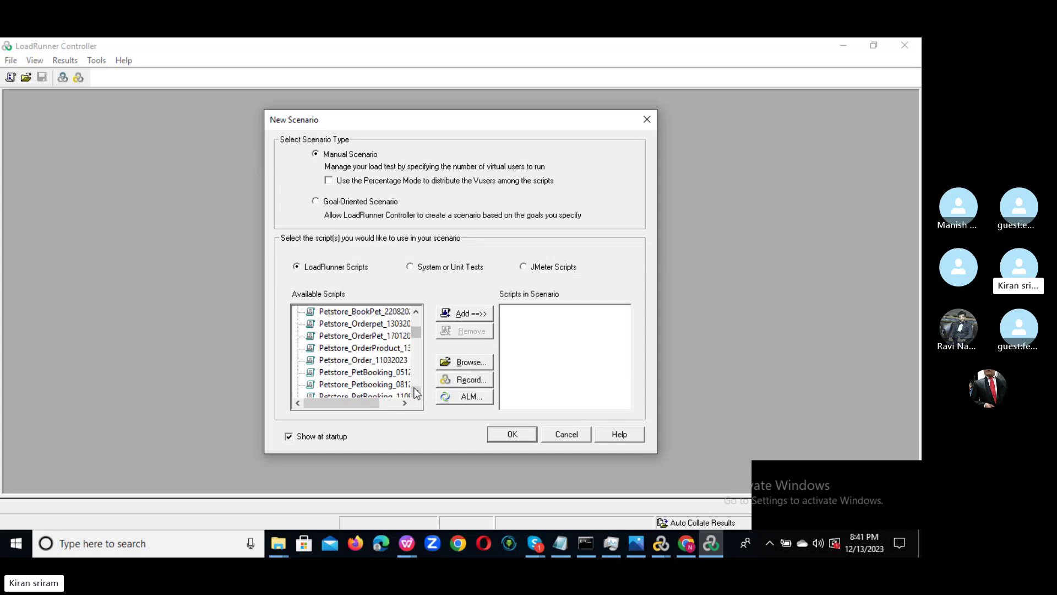
{"action": "left_click", "coordinate": [382, 386]}
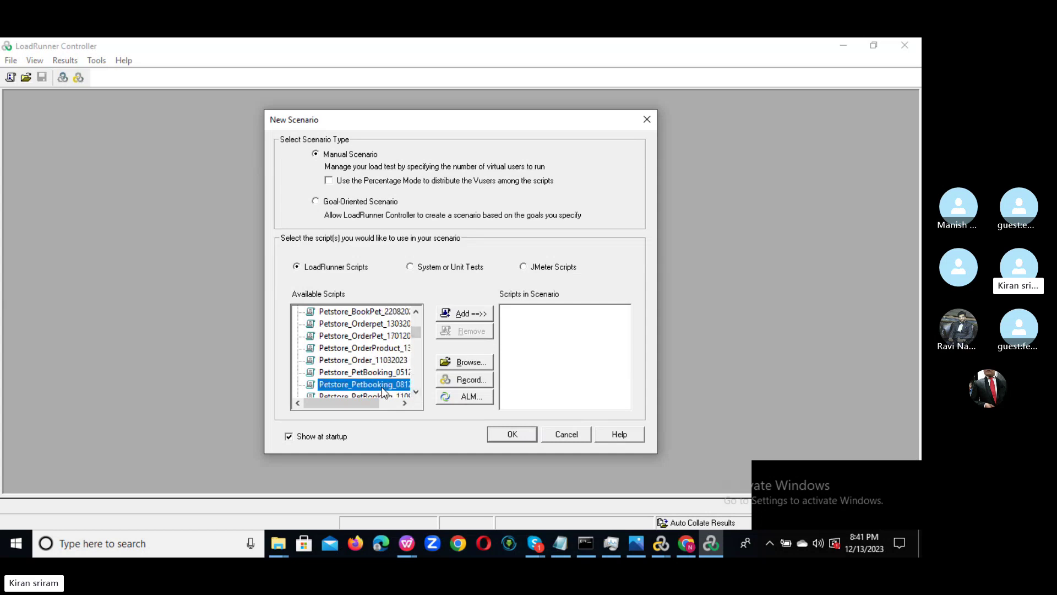
{"action": "left_click", "coordinate": [405, 403]}
{"action": "left_click", "coordinate": [405, 403]}
{"action": "left_click", "coordinate": [405, 403]}
{"action": "left_click", "coordinate": [405, 403]}
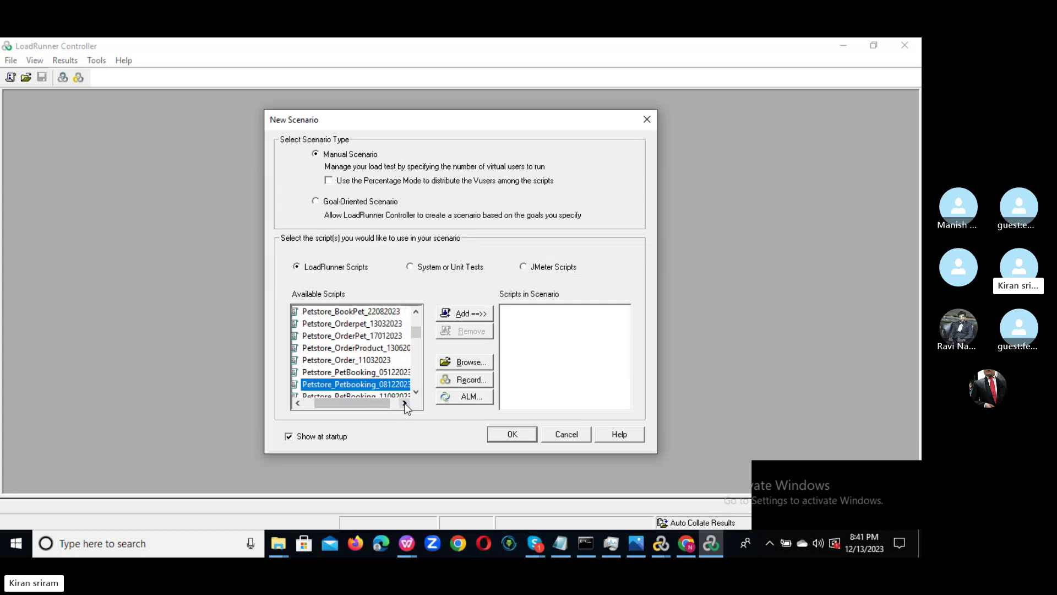
{"action": "left_click", "coordinate": [405, 403]}
{"action": "left_click", "coordinate": [405, 403]}
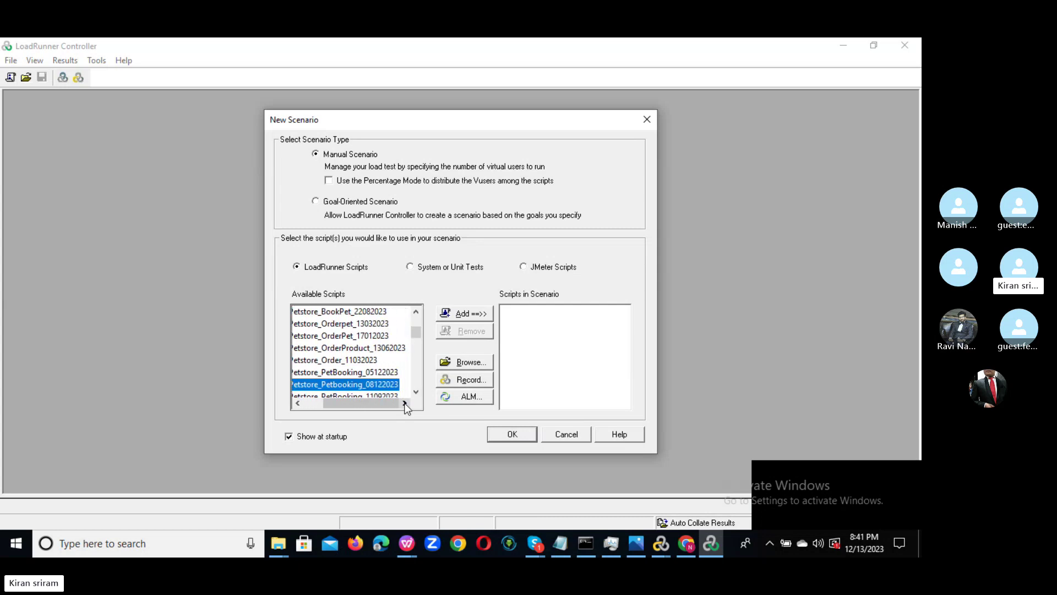
{"action": "left_click", "coordinate": [474, 317]}
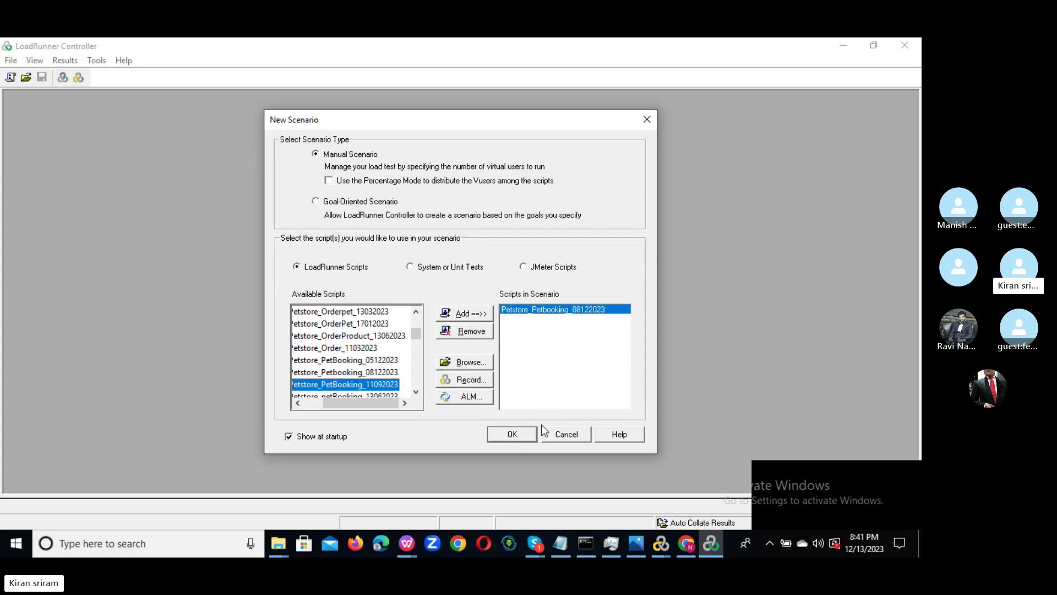
{"action": "left_click", "coordinate": [512, 435]}
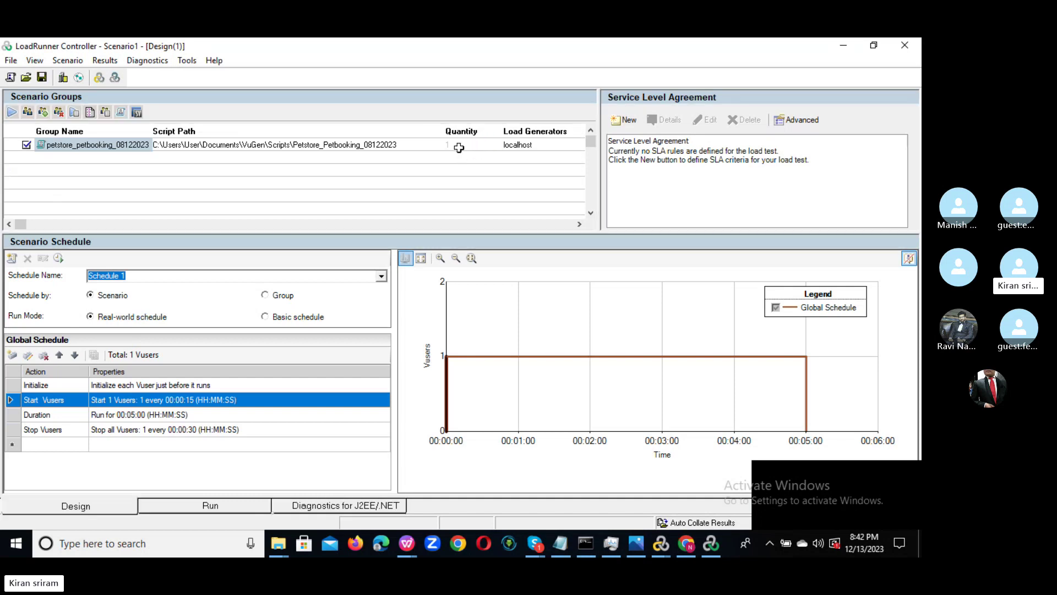
Set the global schedule's Start Vusers action to start 10 Vusers, 1 every 00:00:01.
{"action": "left_click", "coordinate": [461, 144]}
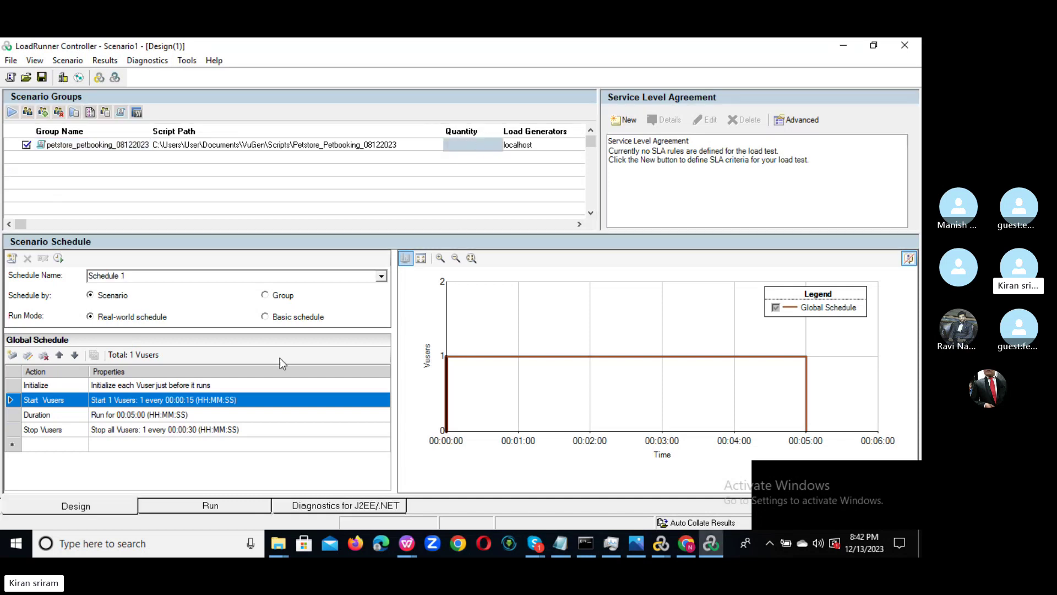
{"action": "double_click", "coordinate": [161, 401]}
{"action": "double_click", "coordinate": [370, 259]}
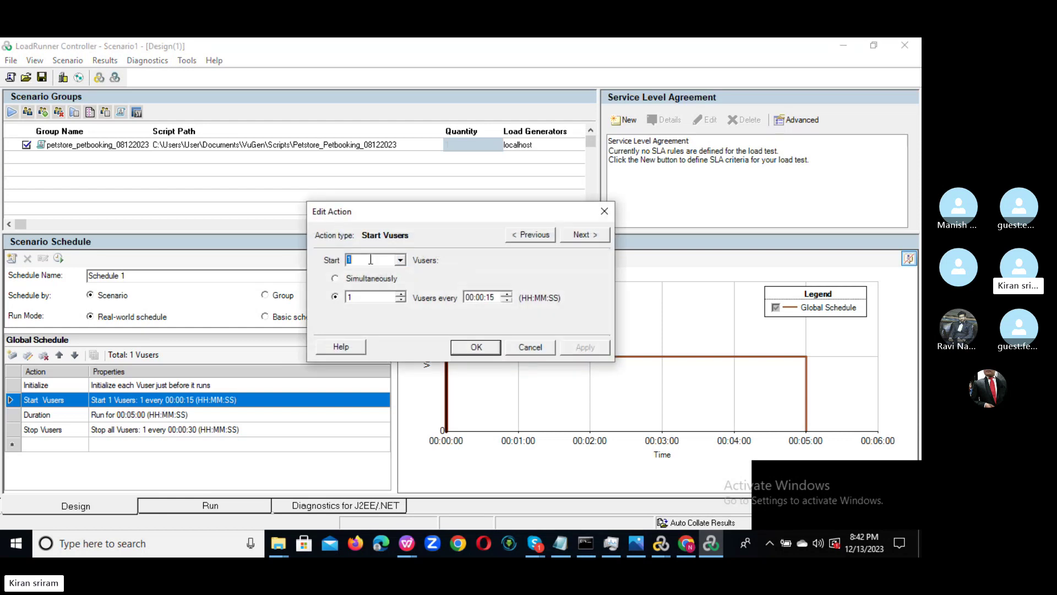
{"action": "type", "text": "10"}
{"action": "left_click", "coordinate": [492, 299]}
{"action": "left_click", "coordinate": [475, 346]}
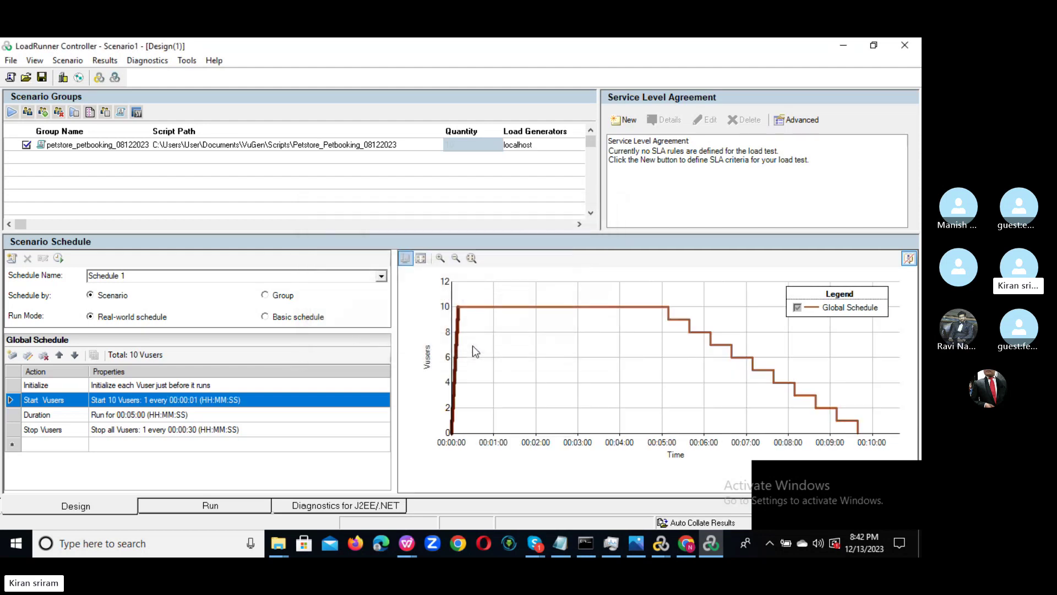
Set the schedule's Stop Vusers action to stop all Vusers at a rate of 1 every 00:00:01.
{"action": "double_click", "coordinate": [148, 432]}
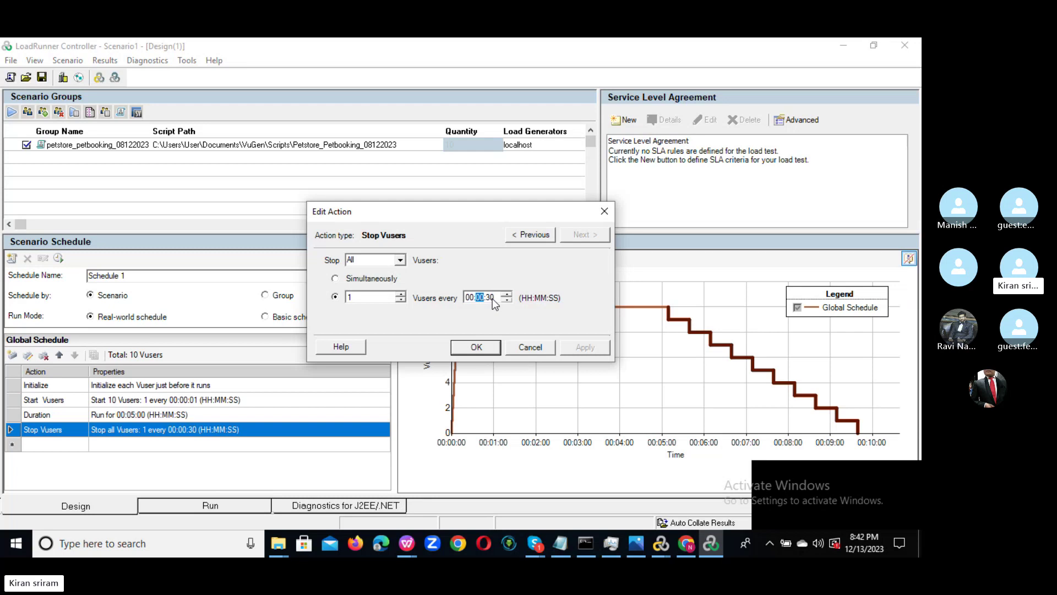
{"action": "type", "text": "1"}
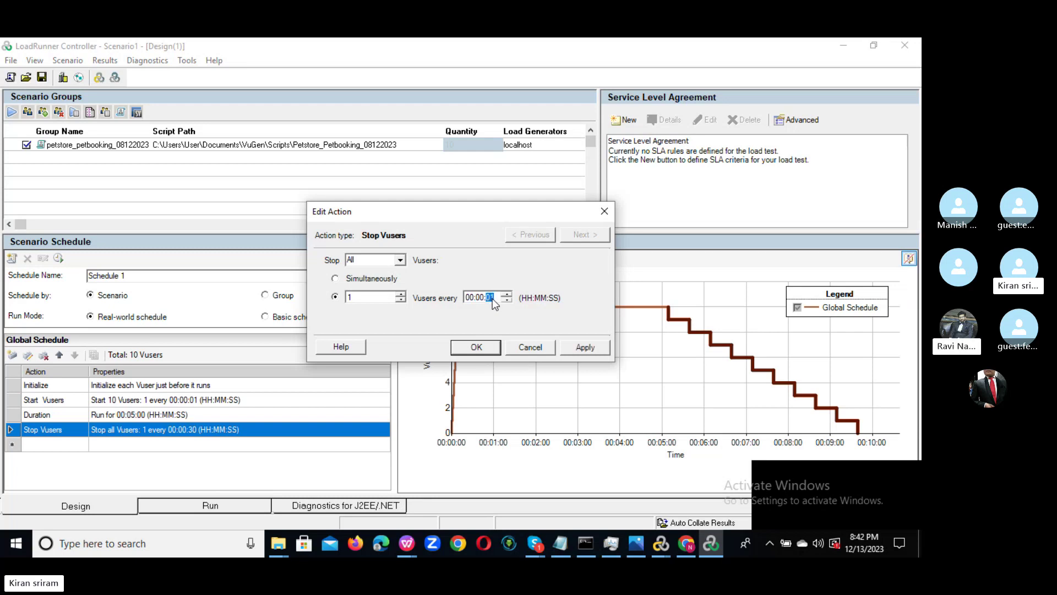
{"action": "left_click", "coordinate": [475, 347]}
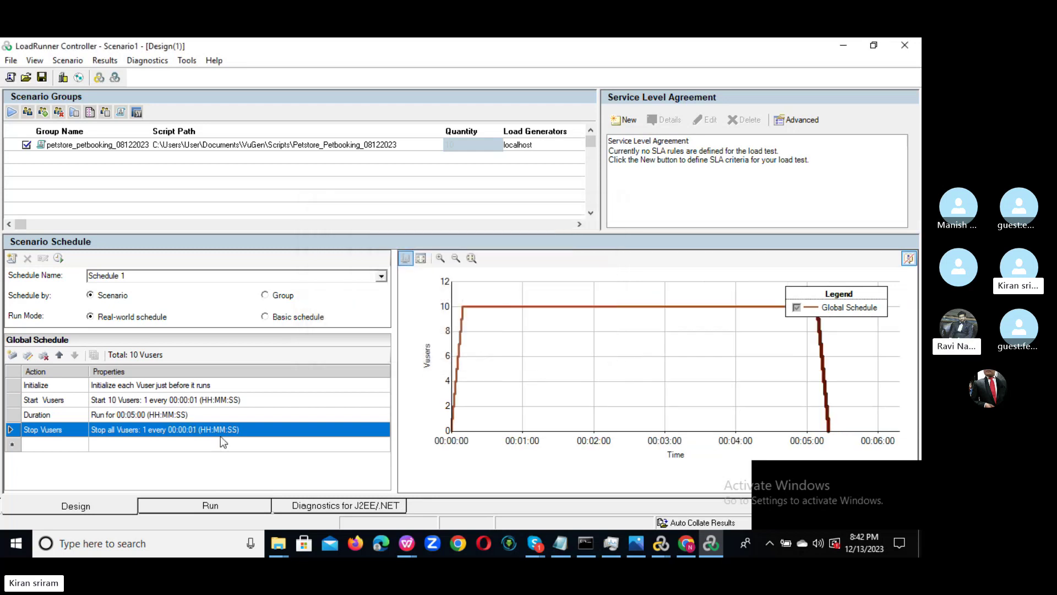
Set the schedule's run duration to 3 minutes (00:03:00).
{"action": "left_click", "coordinate": [143, 413]}
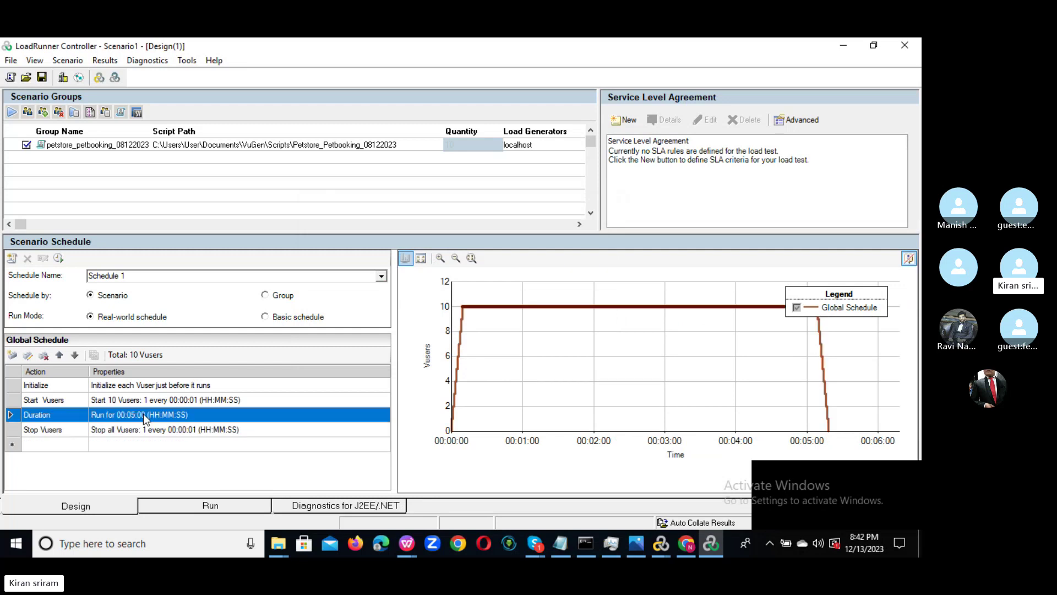
{"action": "double_click", "coordinate": [143, 414]}
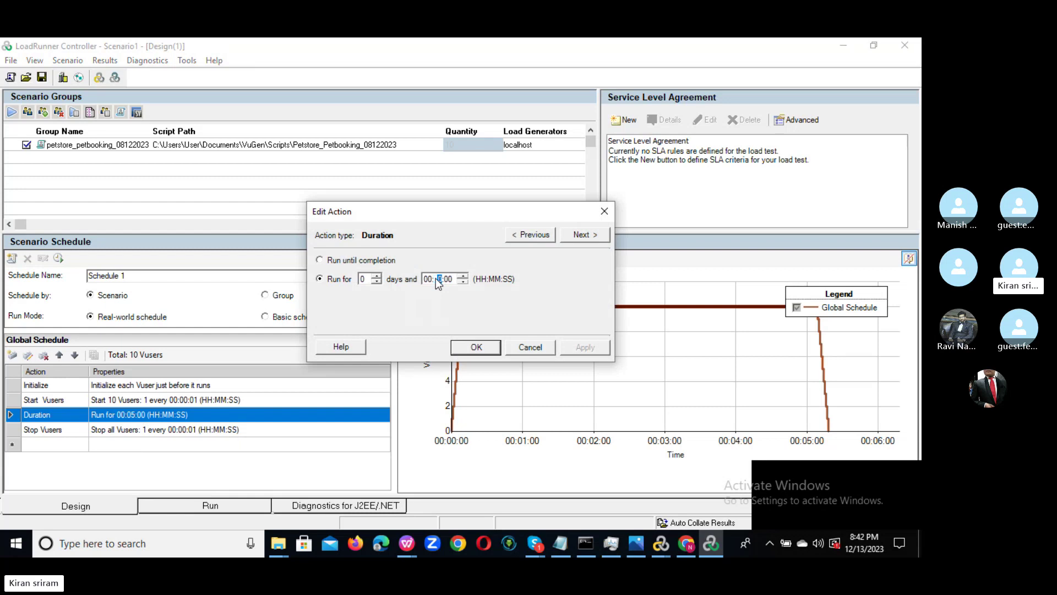
{"action": "type", "text": "3"}
{"action": "left_click", "coordinate": [477, 346]}
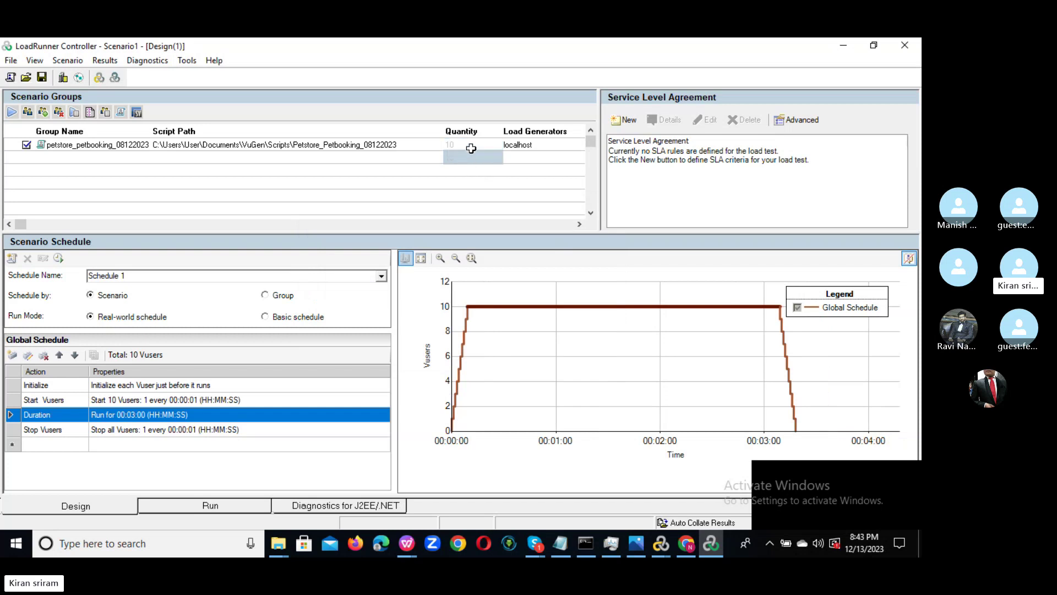
Switch to the Petstore_Petbooking_08122023 script in VuGen and go through its vuser_init, PetBooking, CancelPetBooking and vuser_end actions.
{"action": "left_click", "coordinate": [660, 543]}
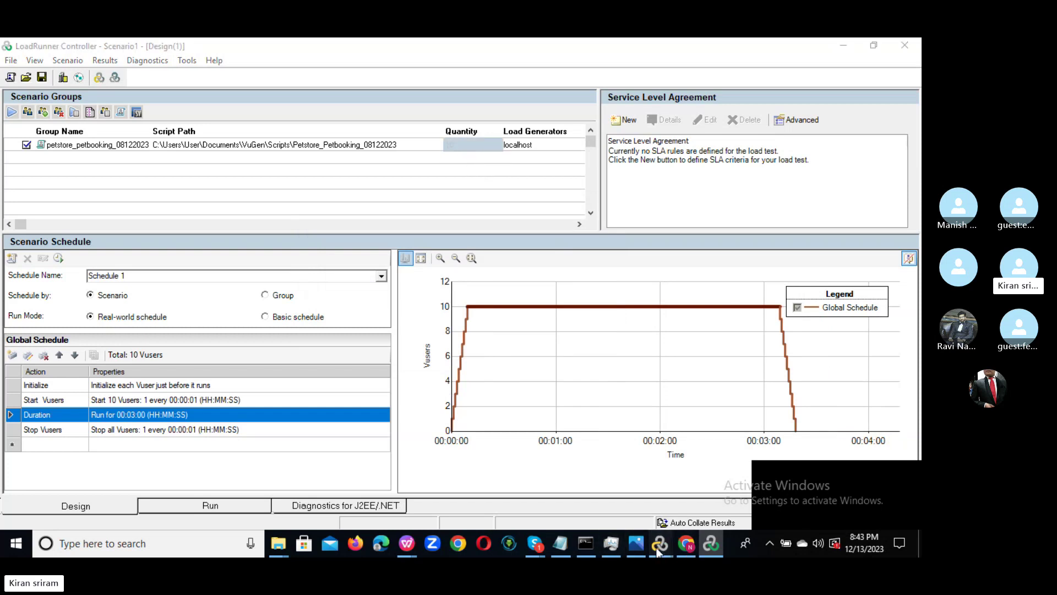
{"action": "left_click", "coordinate": [629, 444]}
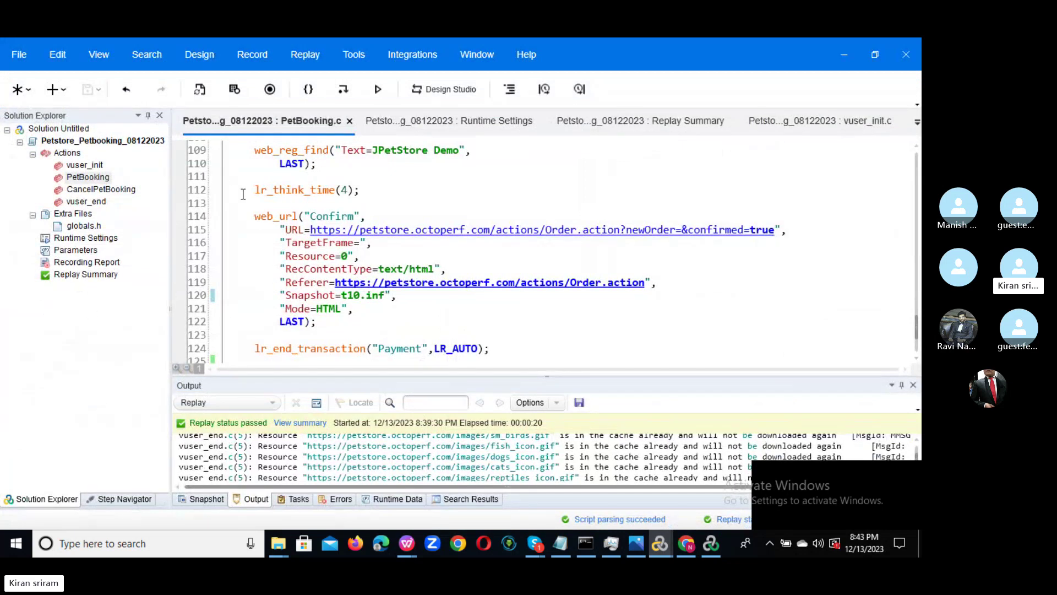
{"action": "double_click", "coordinate": [84, 165]}
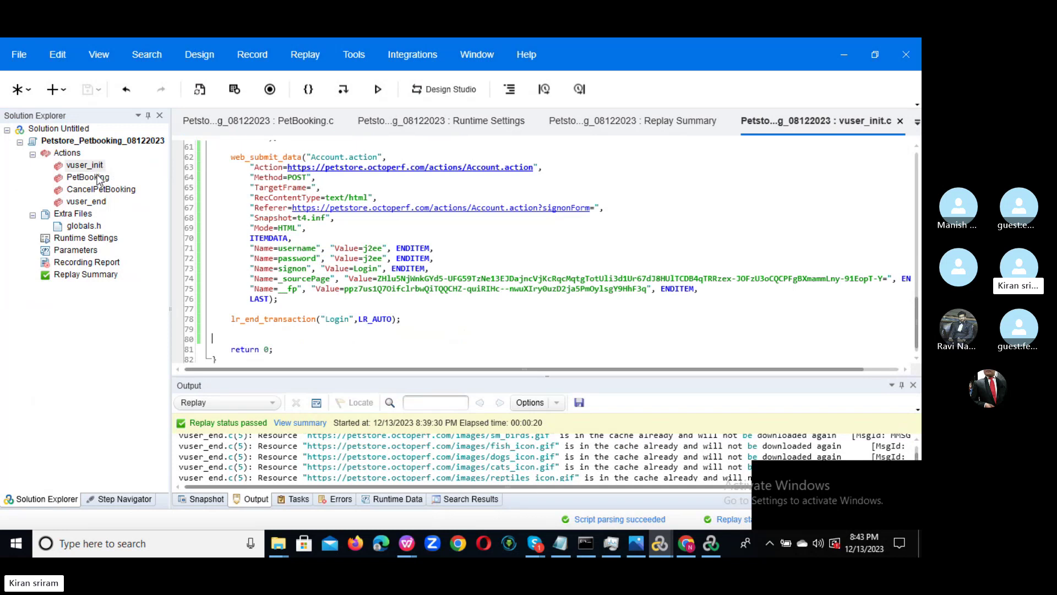
{"action": "double_click", "coordinate": [88, 177]}
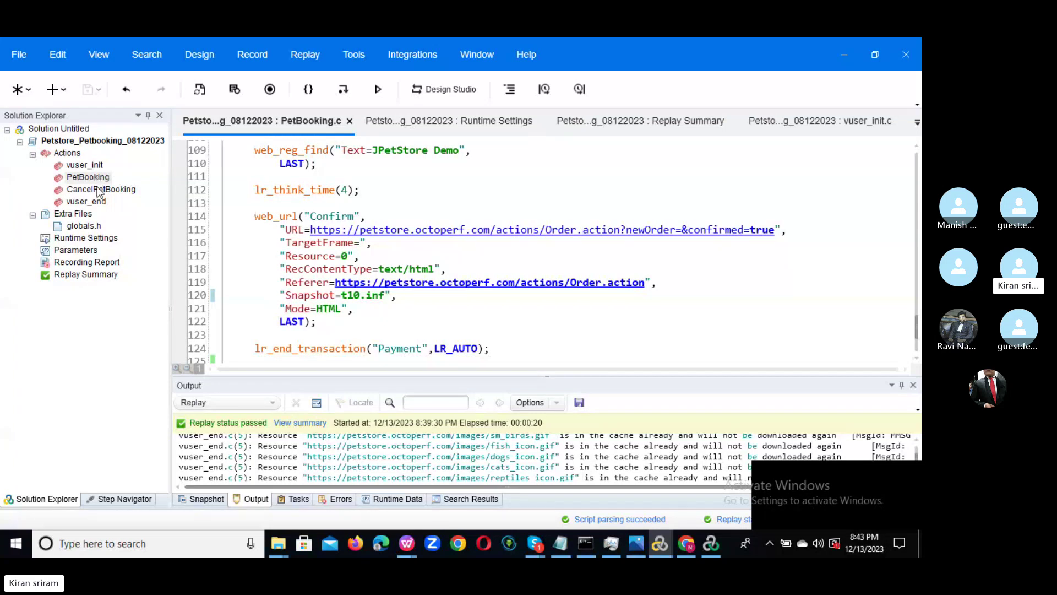
{"action": "left_click", "coordinate": [98, 190]}
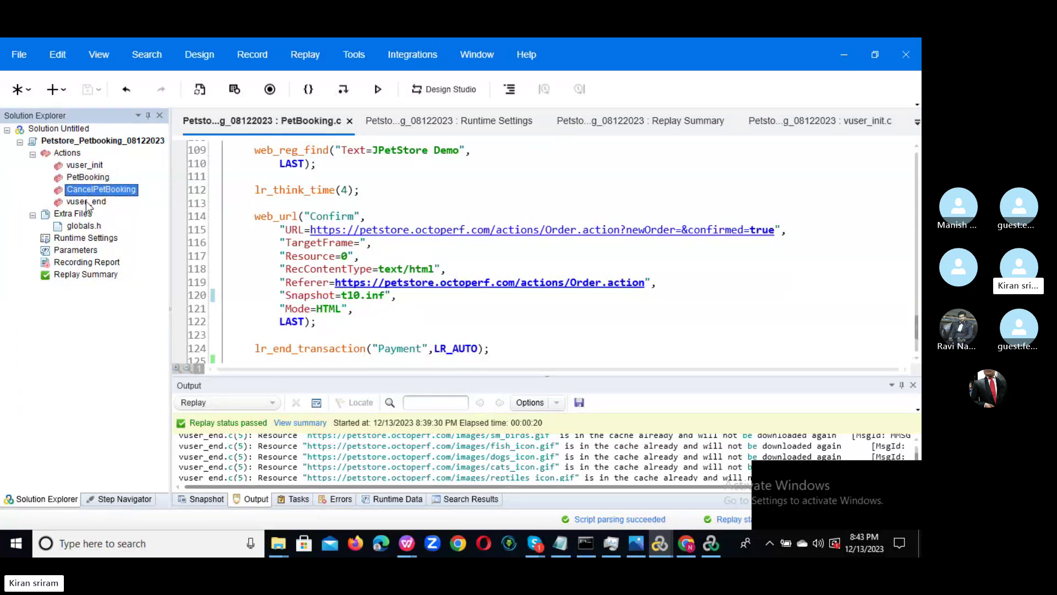
{"action": "left_click", "coordinate": [87, 203]}
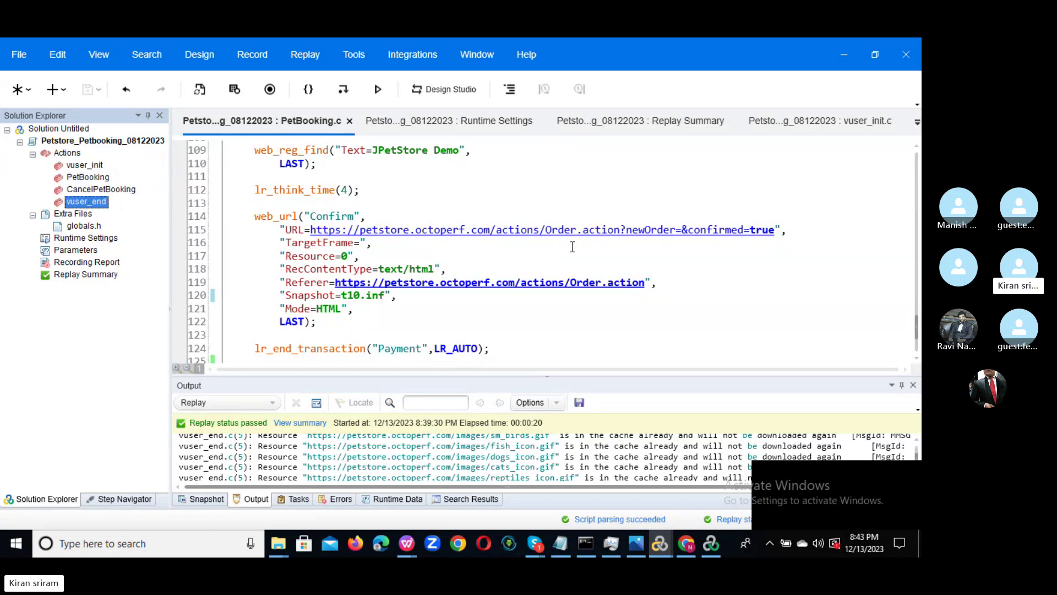
Switch back to LoadRunner Controller, open the scenario's Run view and start the scenario.
{"action": "key", "text": "alt+Tab"}
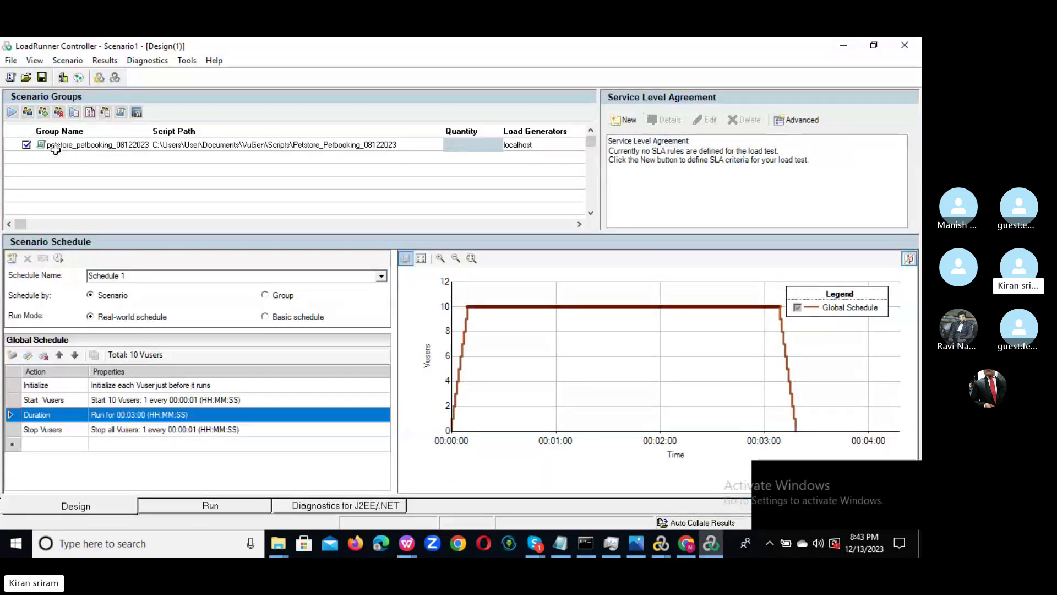
{"action": "left_click", "coordinate": [197, 511]}
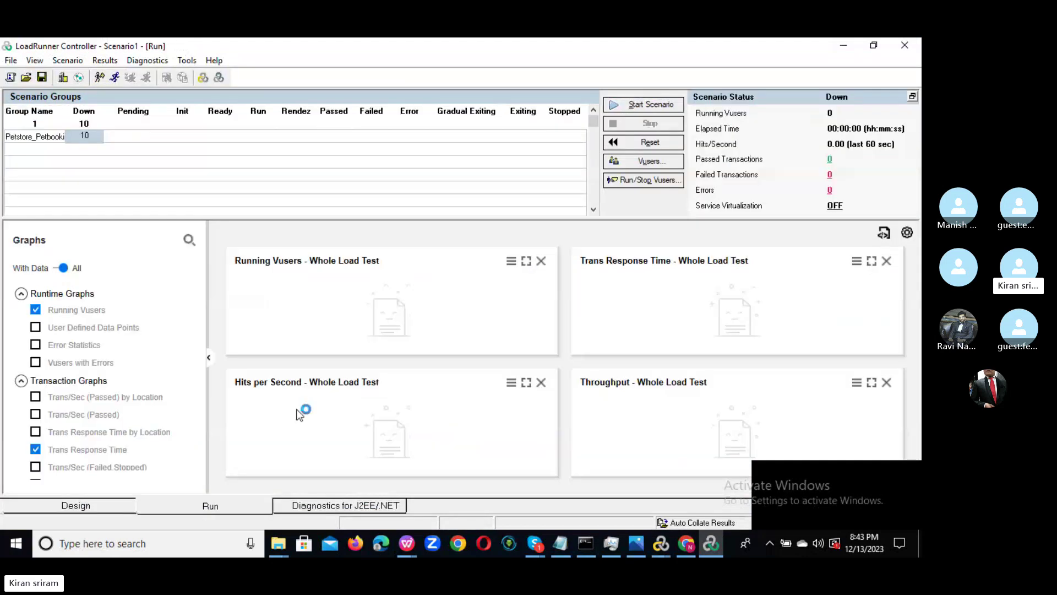
{"action": "left_click", "coordinate": [647, 108]}
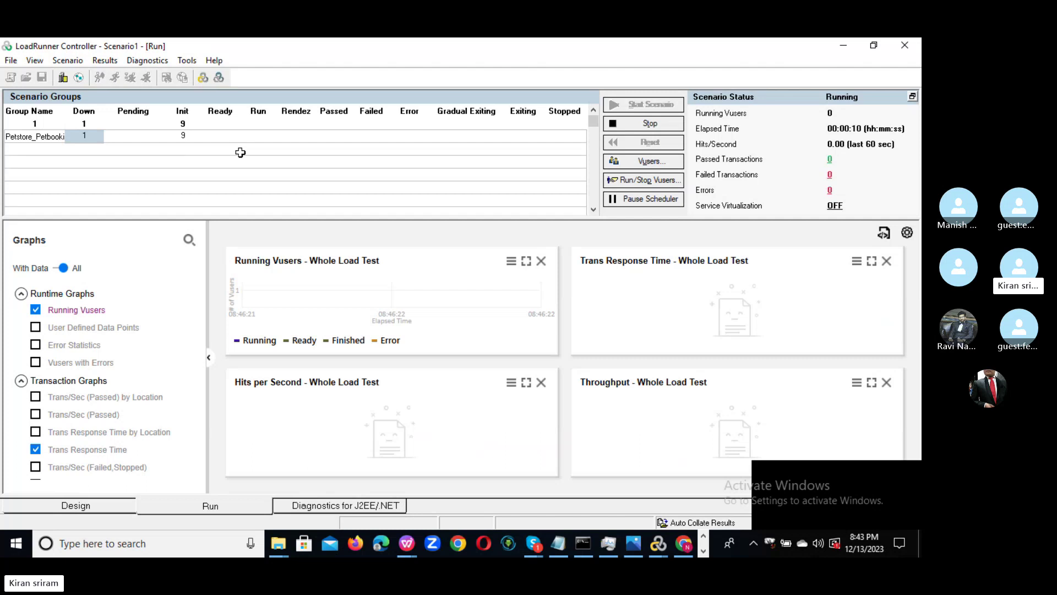
Show the Vuser logs for the running pet booking group and spread the overlapping log windows apart to examine them.
{"action": "left_click", "coordinate": [184, 135]}
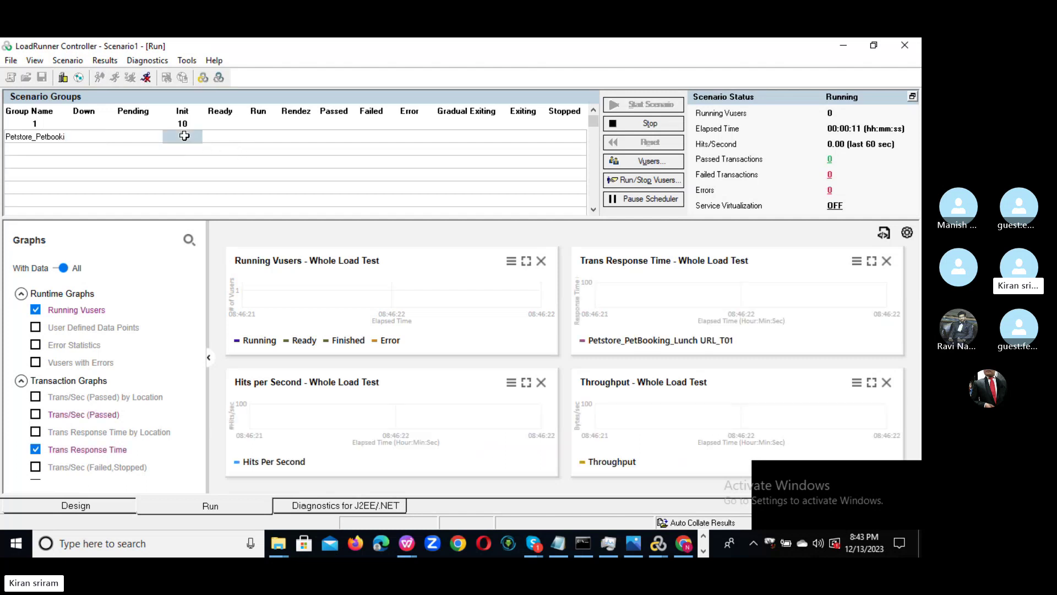
{"action": "right_click", "coordinate": [184, 135]}
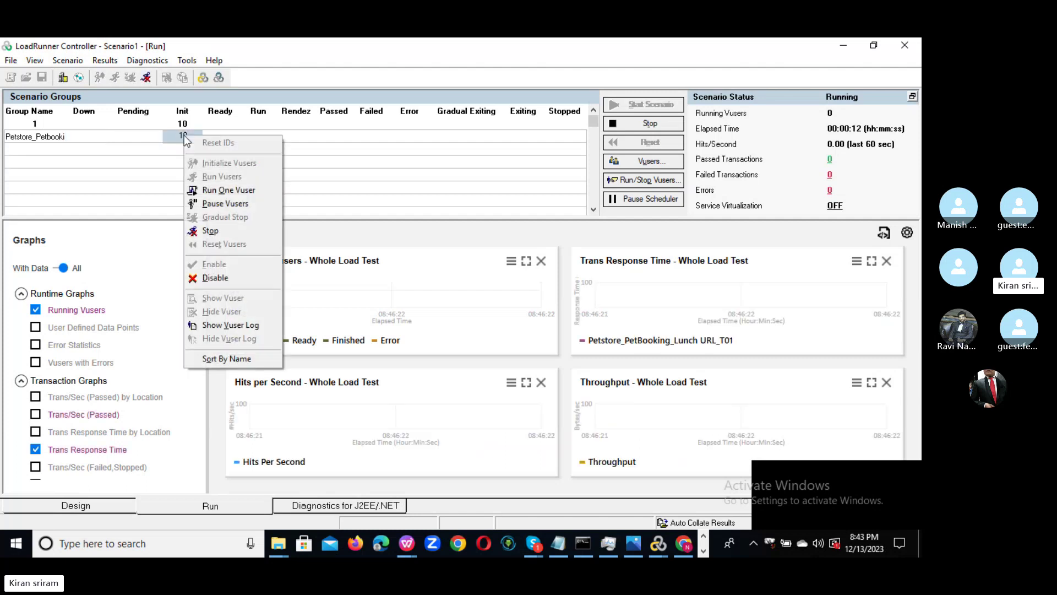
{"action": "left_click", "coordinate": [249, 326]}
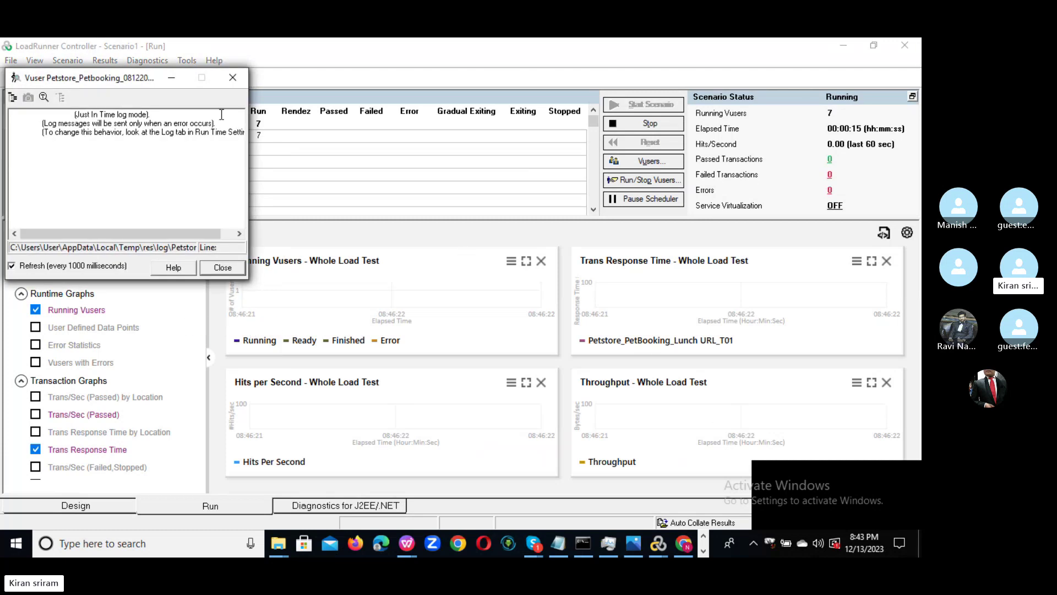
{"action": "left_click_drag", "start_coordinate": [104, 80], "coordinate": [494, 264]}
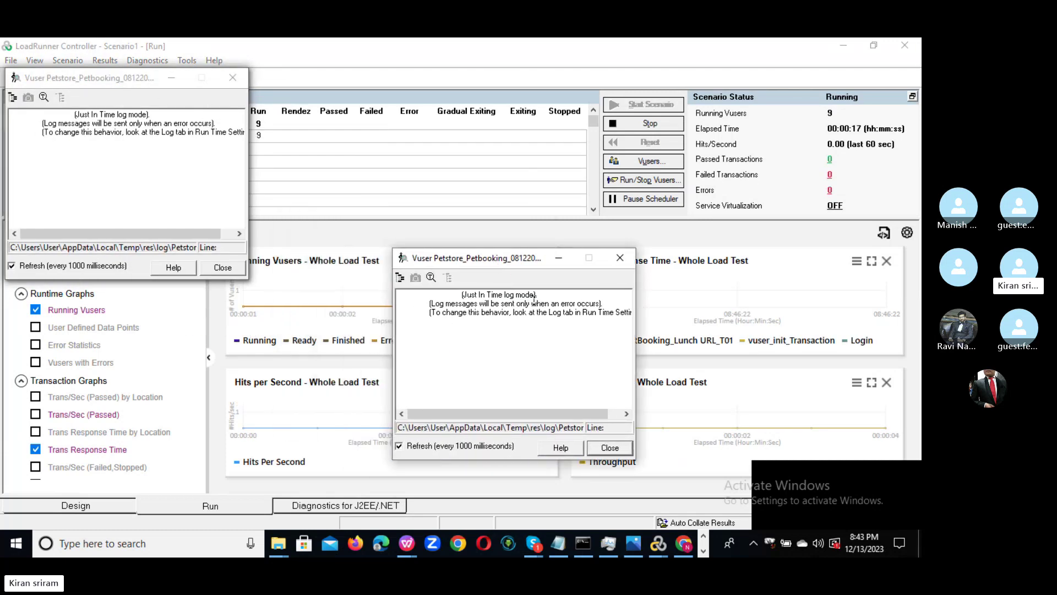
{"action": "left_click_drag", "start_coordinate": [190, 195], "coordinate": [217, 342]}
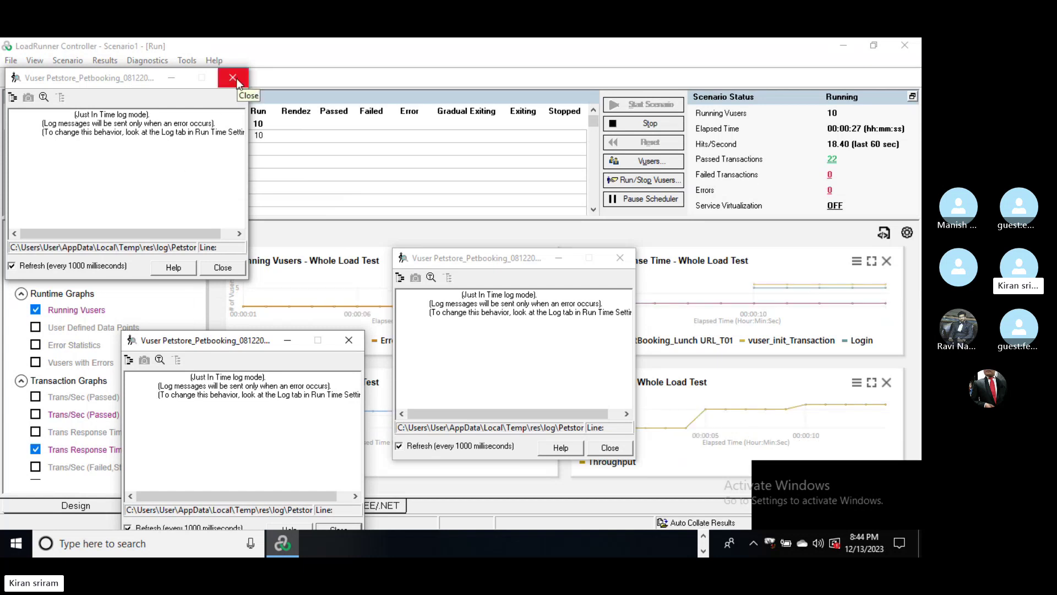
{"action": "left_click_drag", "start_coordinate": [127, 84], "coordinate": [770, 201]}
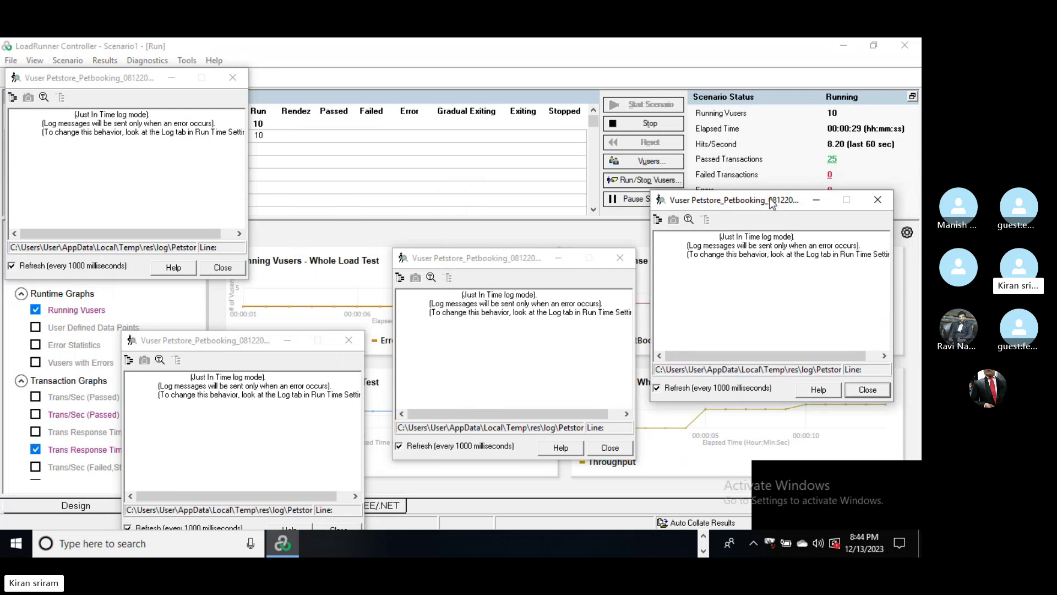
{"action": "left_click_drag", "start_coordinate": [87, 80], "coordinate": [123, 244]}
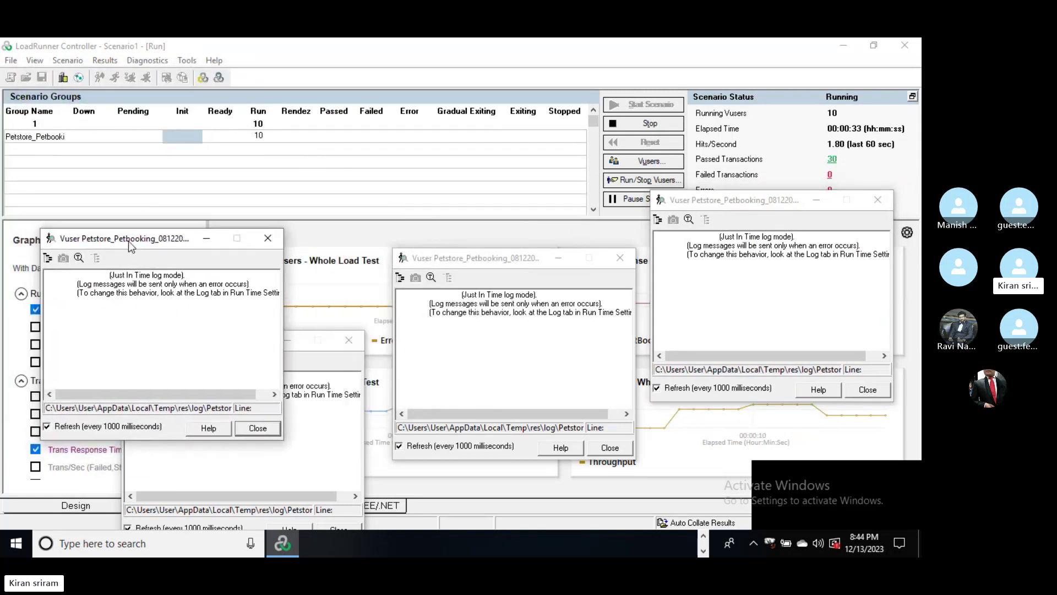
Close all the open Vuser log windows.
{"action": "left_click", "coordinate": [265, 242]}
{"action": "left_click", "coordinate": [350, 342]}
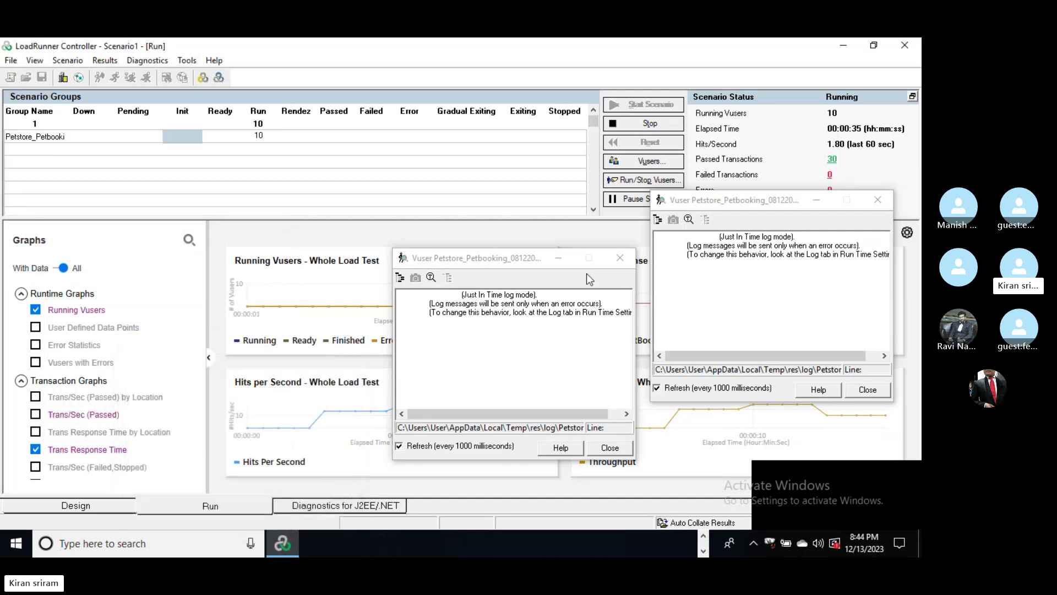
{"action": "left_click", "coordinate": [620, 258]}
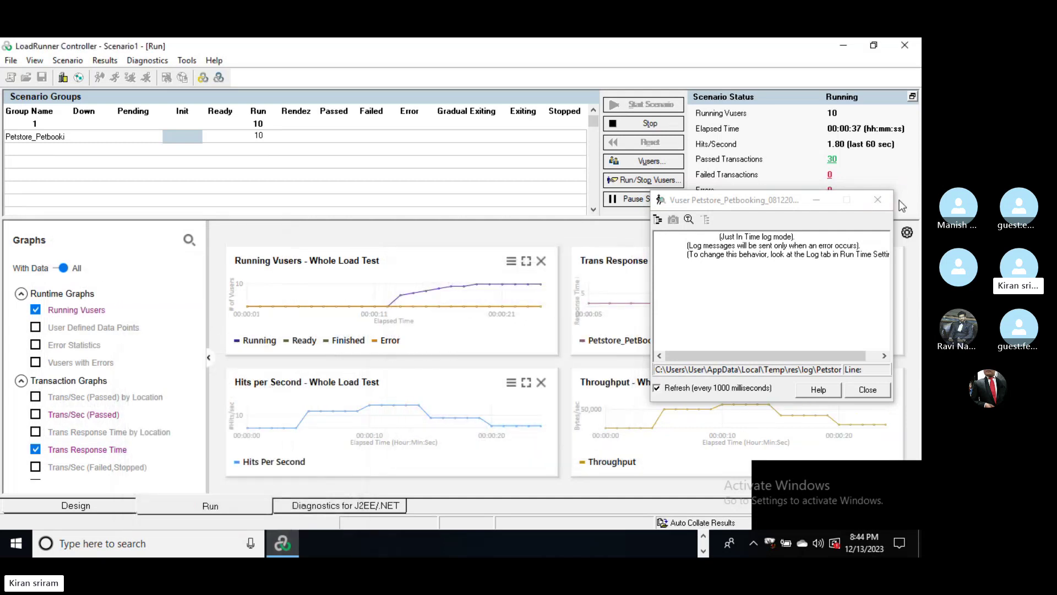
{"action": "left_click", "coordinate": [887, 200]}
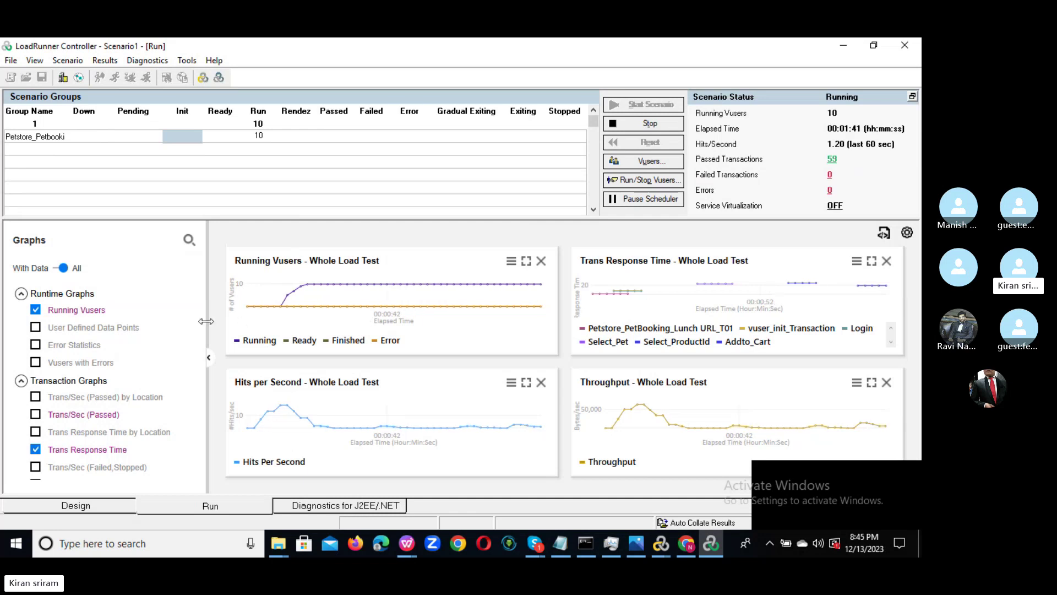
Enlarge the Trans Response Time graph and review the per-transaction counts behind the scenario status's passed transactions.
{"action": "left_click_drag", "start_coordinate": [201, 300], "coordinate": [206, 272]}
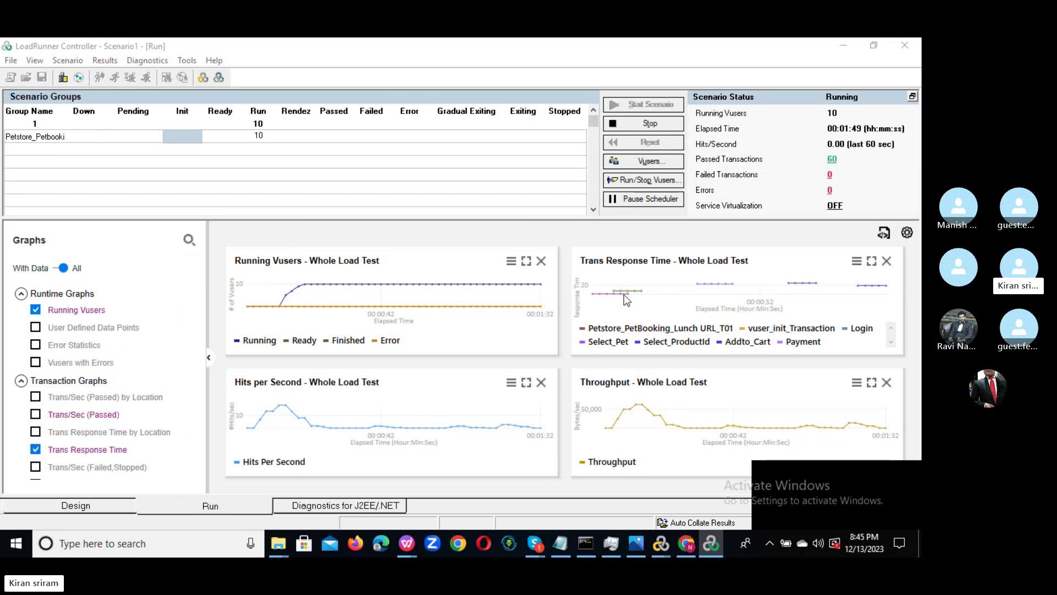
{"action": "double_click", "coordinate": [687, 293]}
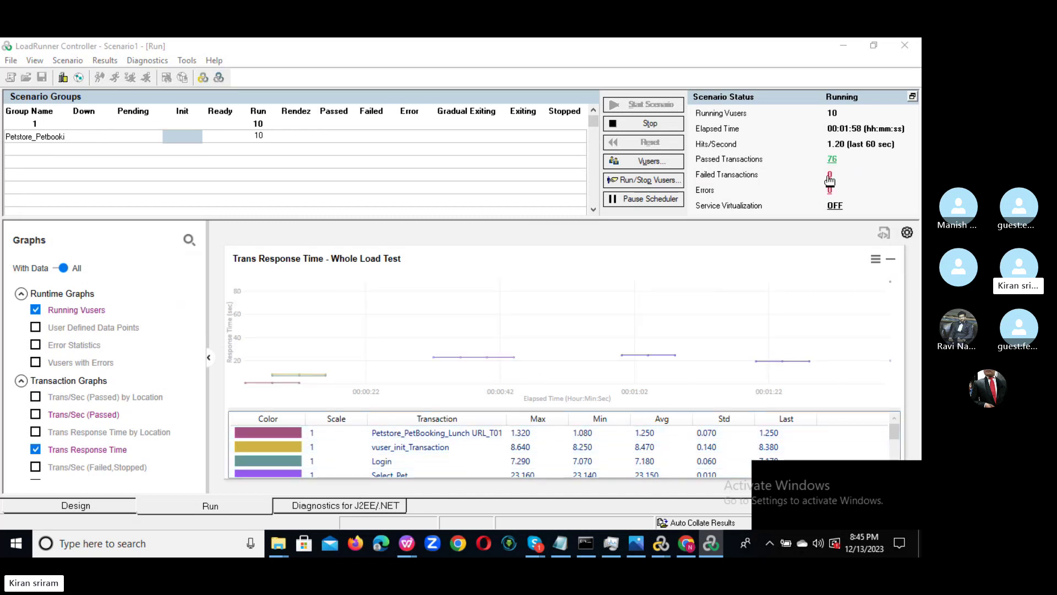
{"action": "left_click", "coordinate": [832, 159]}
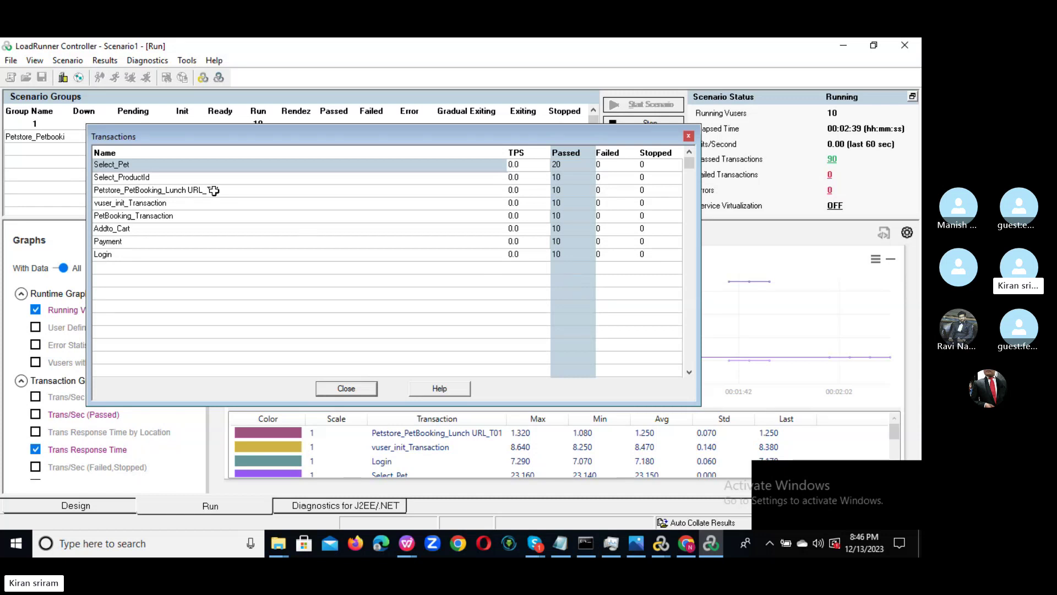
{"action": "left_click", "coordinate": [163, 217]}
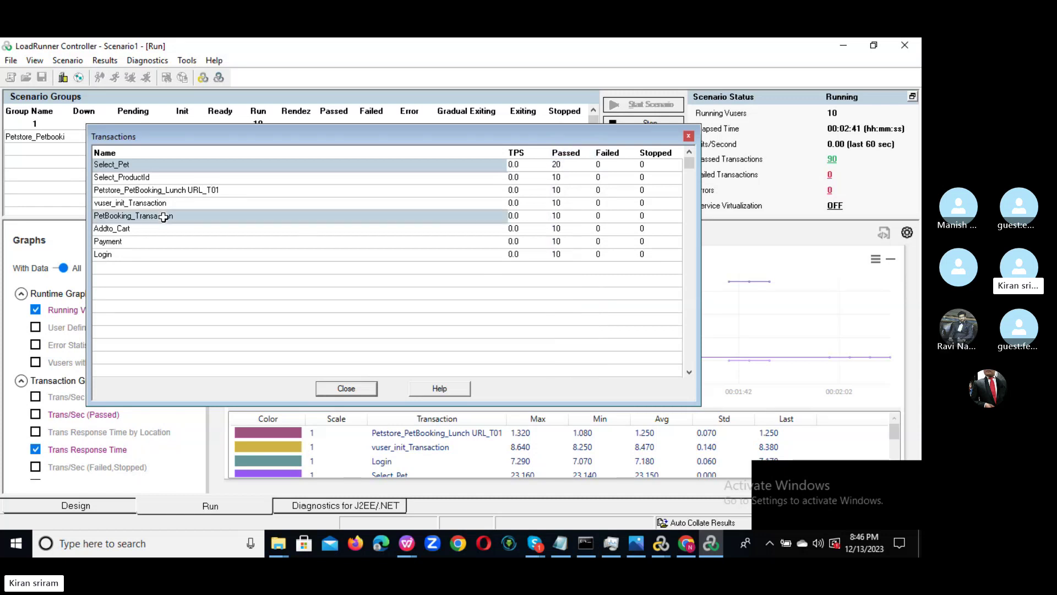
{"action": "left_click", "coordinate": [248, 208]}
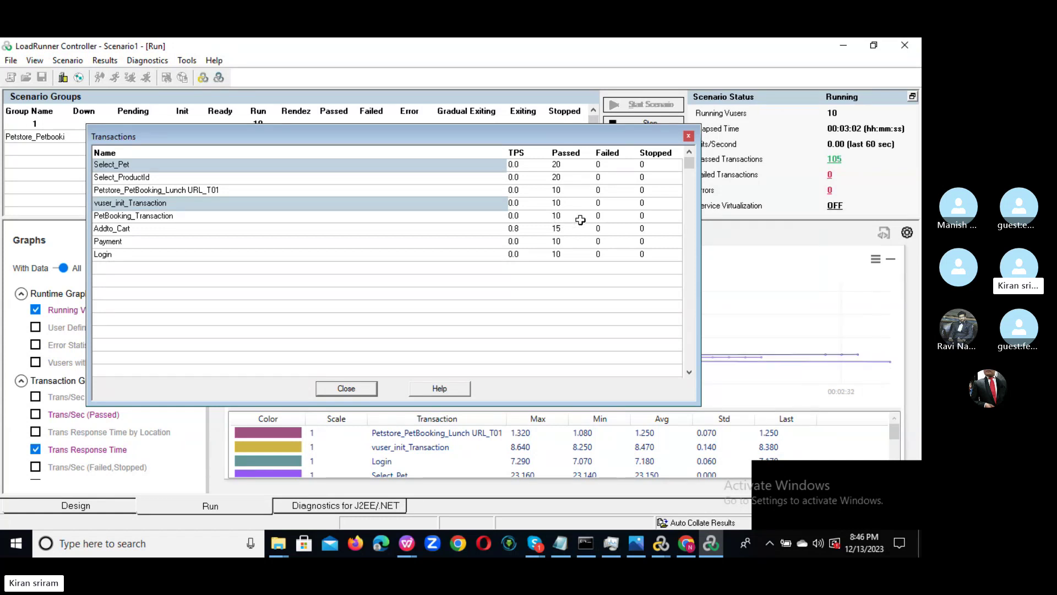
{"action": "left_click", "coordinate": [567, 228]}
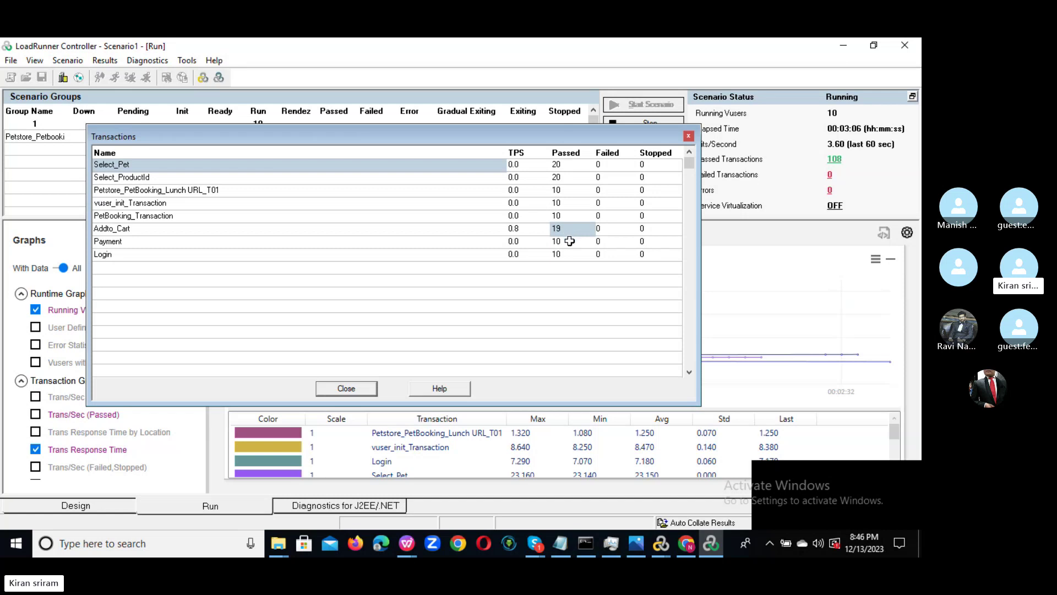
{"action": "left_click", "coordinate": [569, 241]}
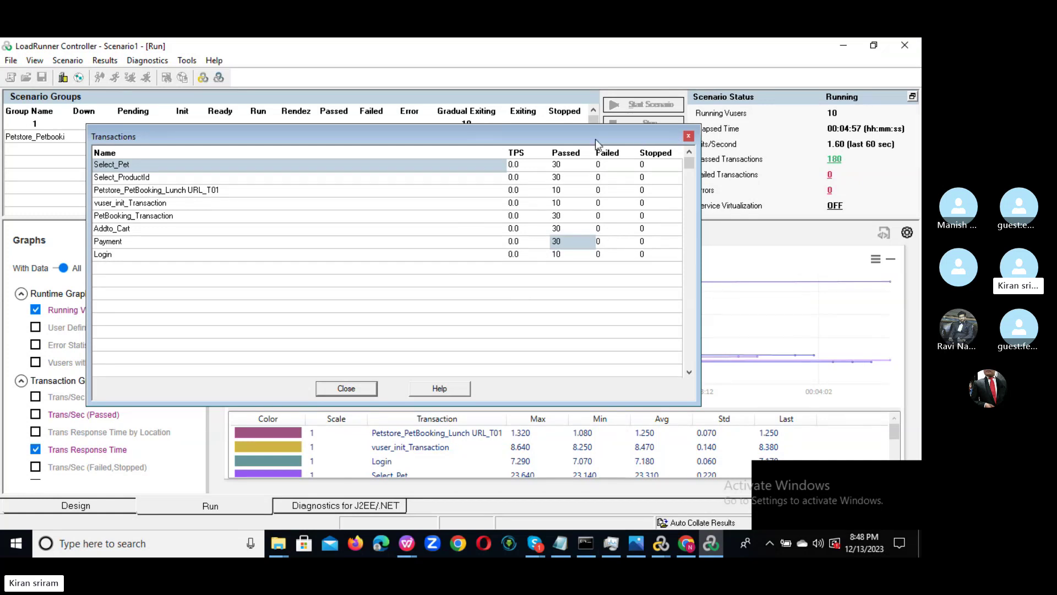
{"action": "left_click", "coordinate": [689, 136]}
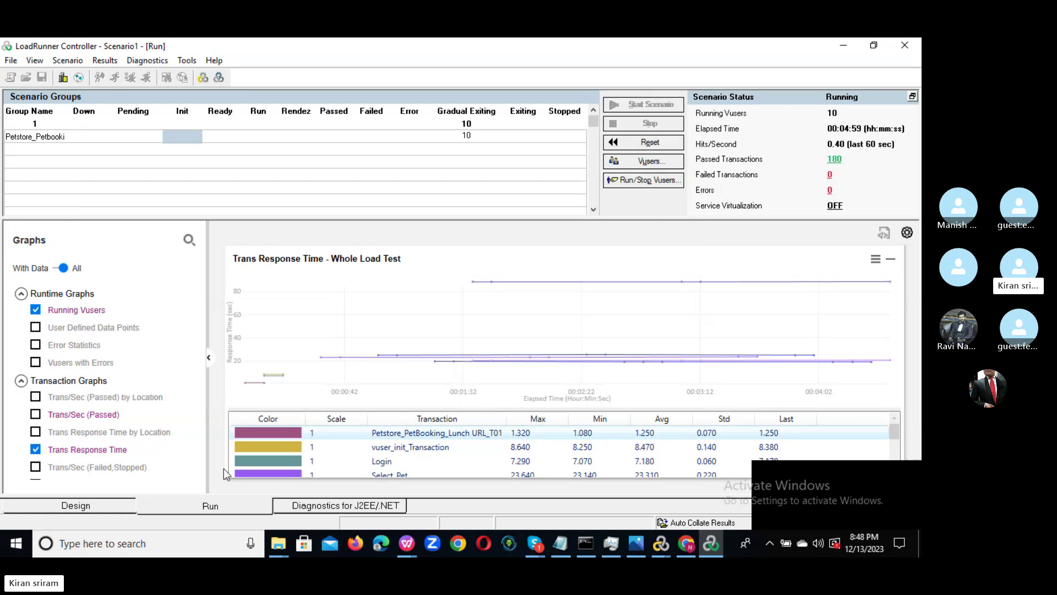
Check the Start Vusers action in the scenario's Design view without changing it, and return to the Run view.
{"action": "left_click", "coordinate": [77, 504]}
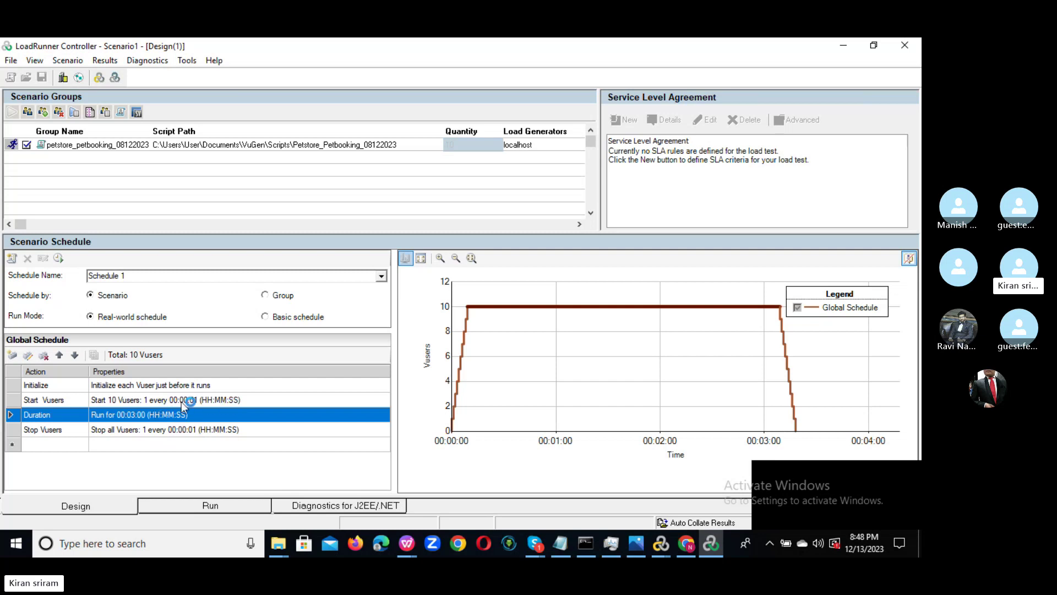
{"action": "double_click", "coordinate": [227, 401]}
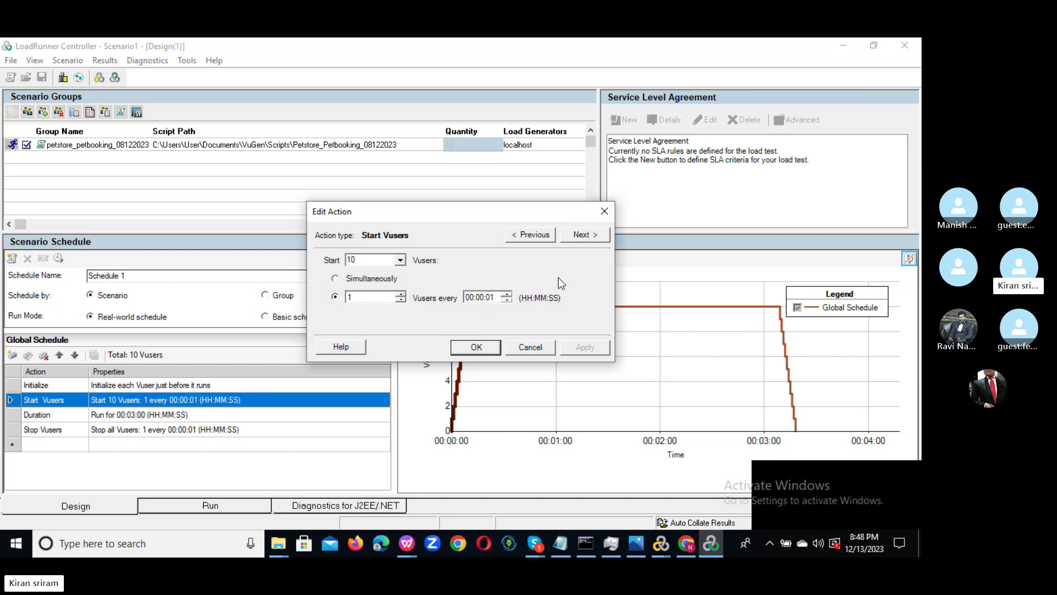
{"action": "left_click", "coordinate": [604, 211]}
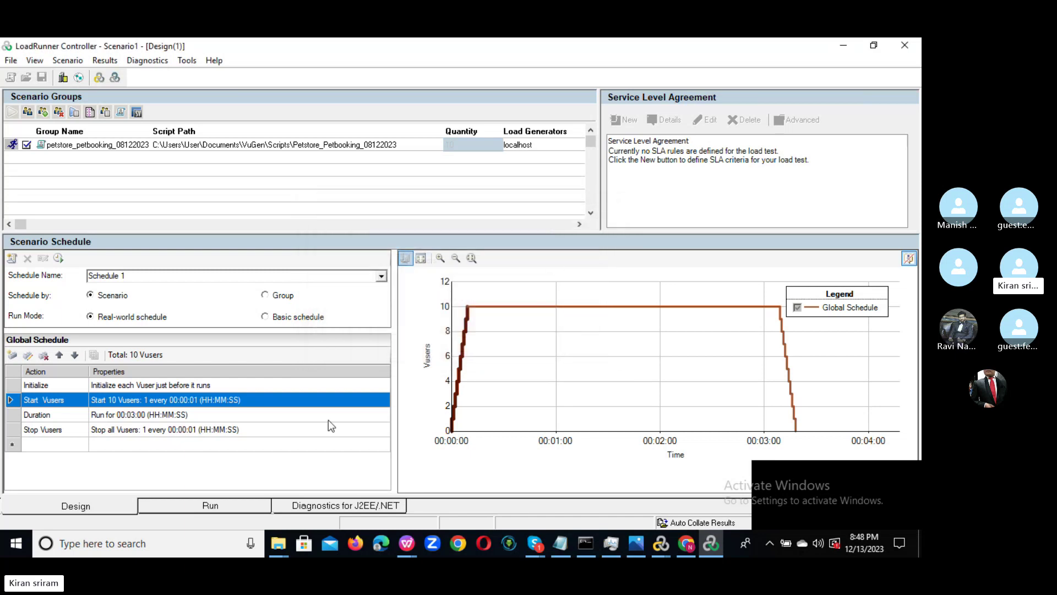
{"action": "left_click", "coordinate": [209, 507]}
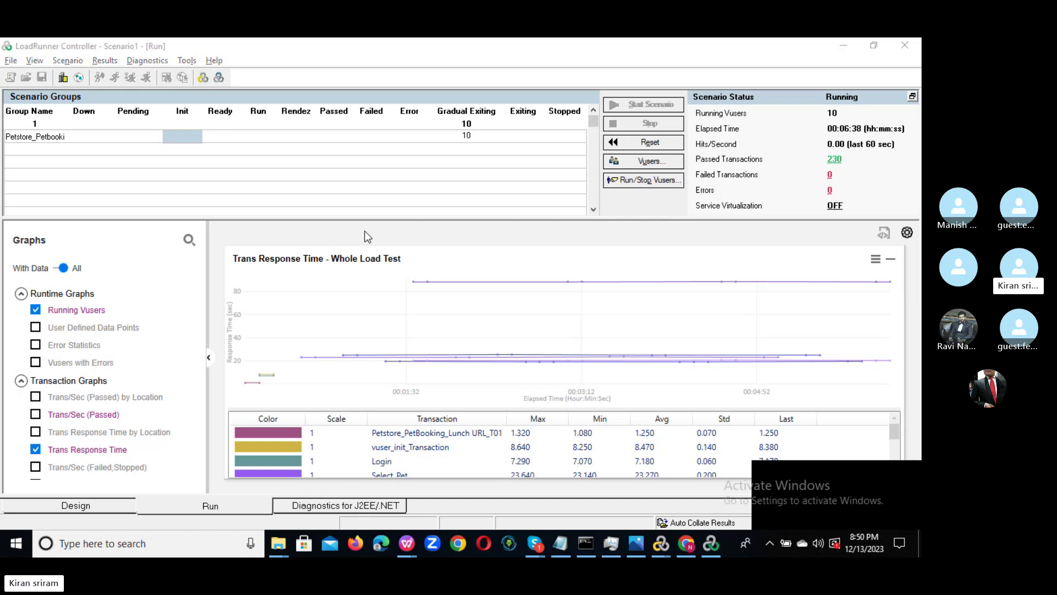
{"action": "key", "text": "alt+Tab"}
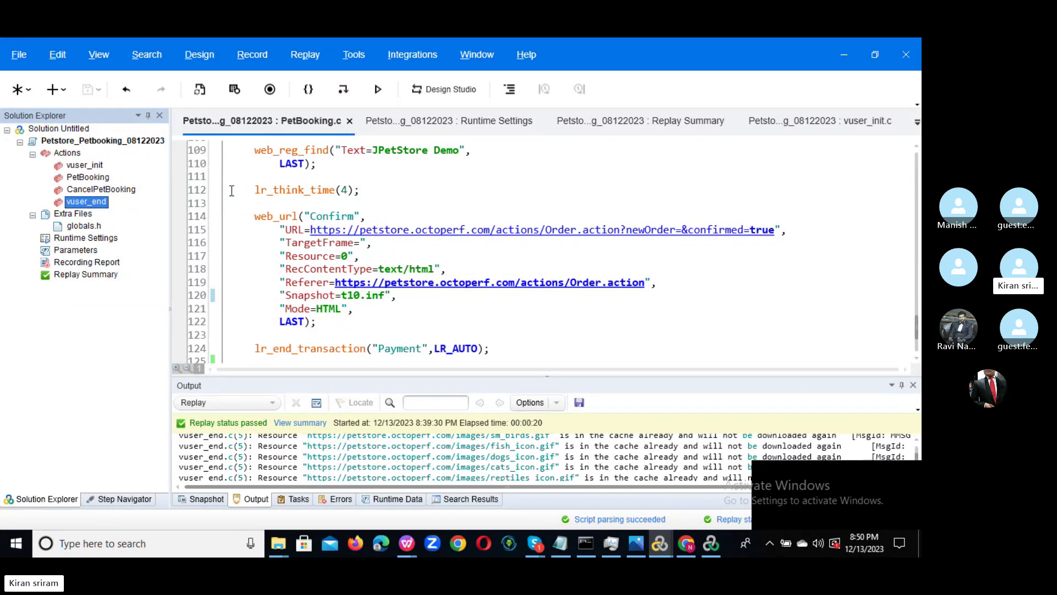
{"action": "key", "text": "alt+Tab"}
{"action": "key", "text": "alt+Tab"}
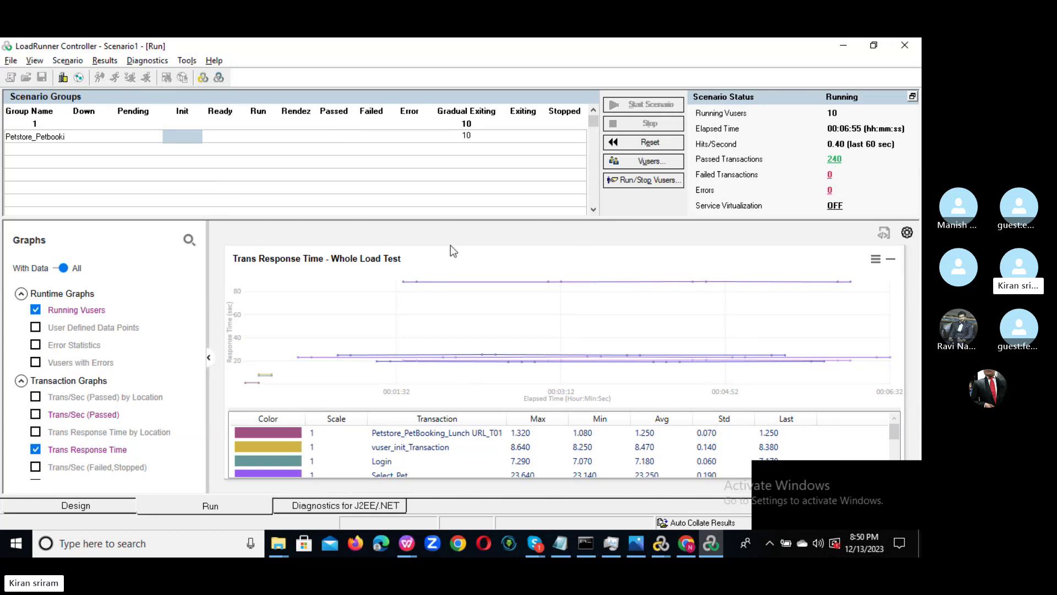
{"action": "left_click", "coordinate": [662, 544]}
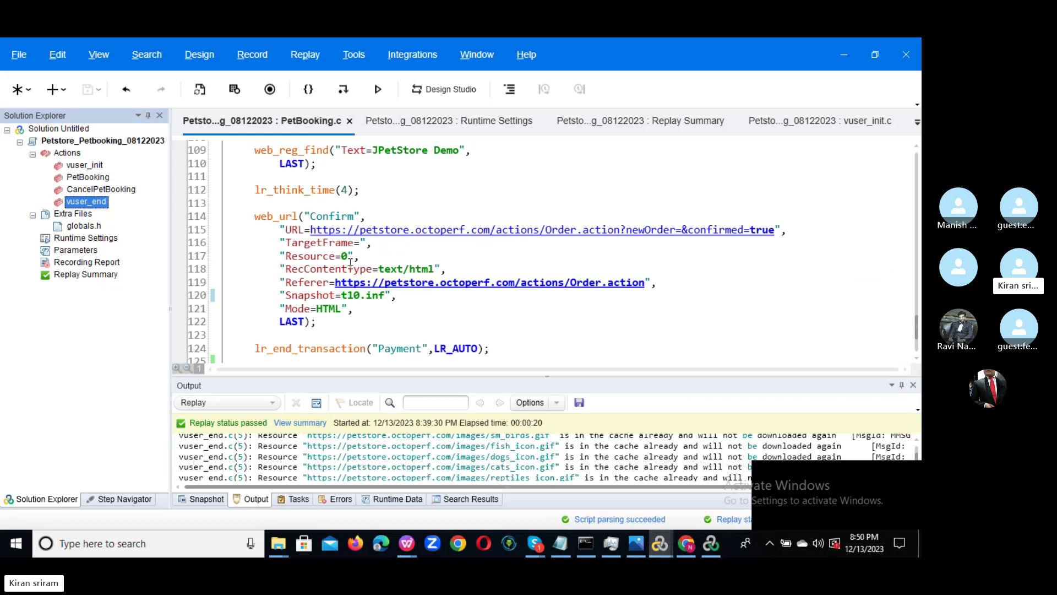
{"action": "key", "text": "alt+Tab"}
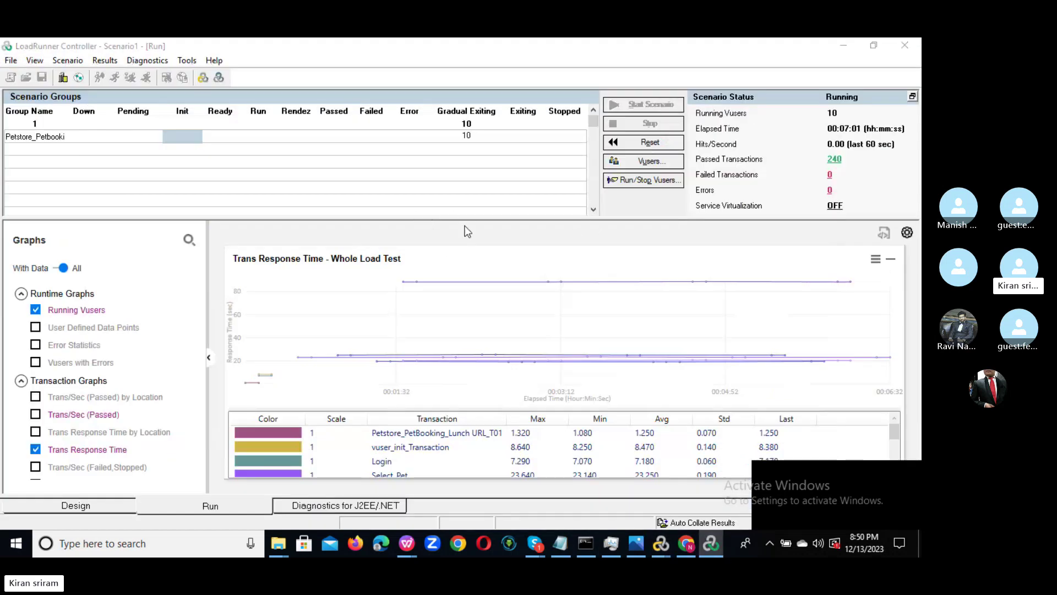
{"action": "key", "text": "alt+Tab"}
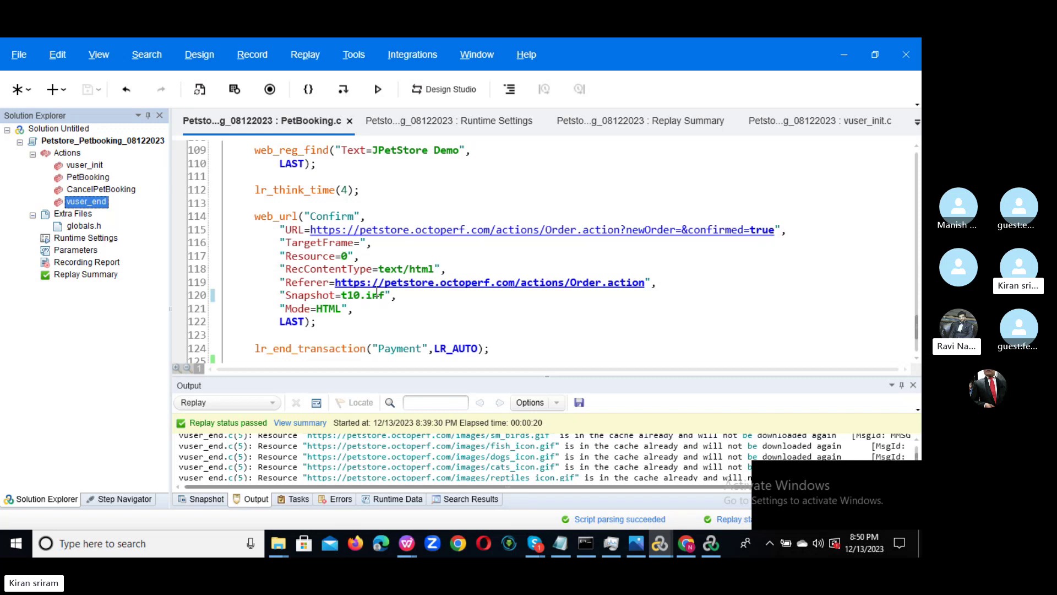
{"action": "key", "text": "alt+Tab"}
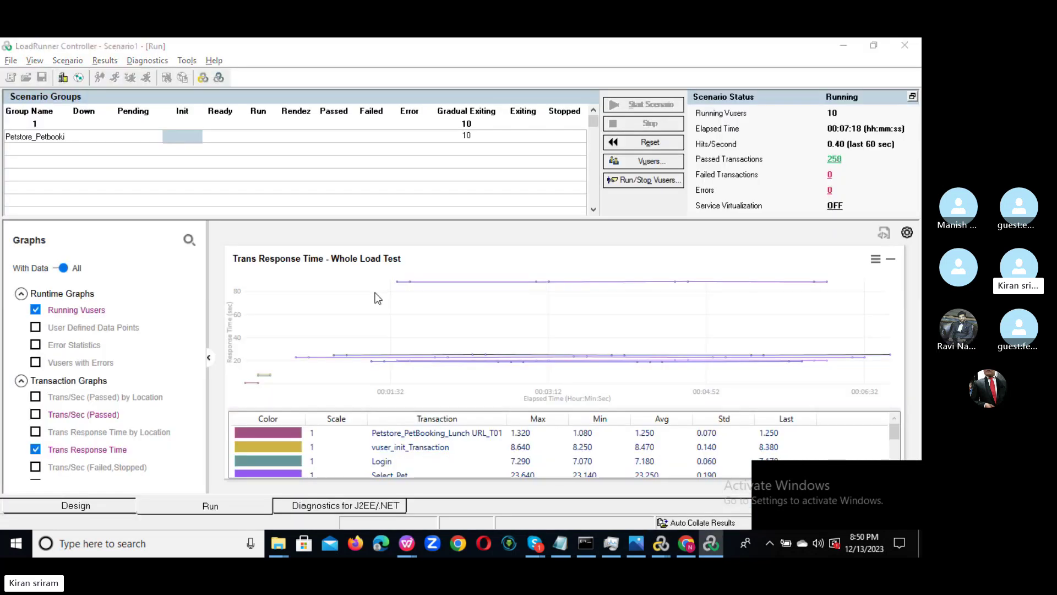
{"action": "key", "text": "alt+Tab"}
{"action": "key", "text": "alt+Tab"}
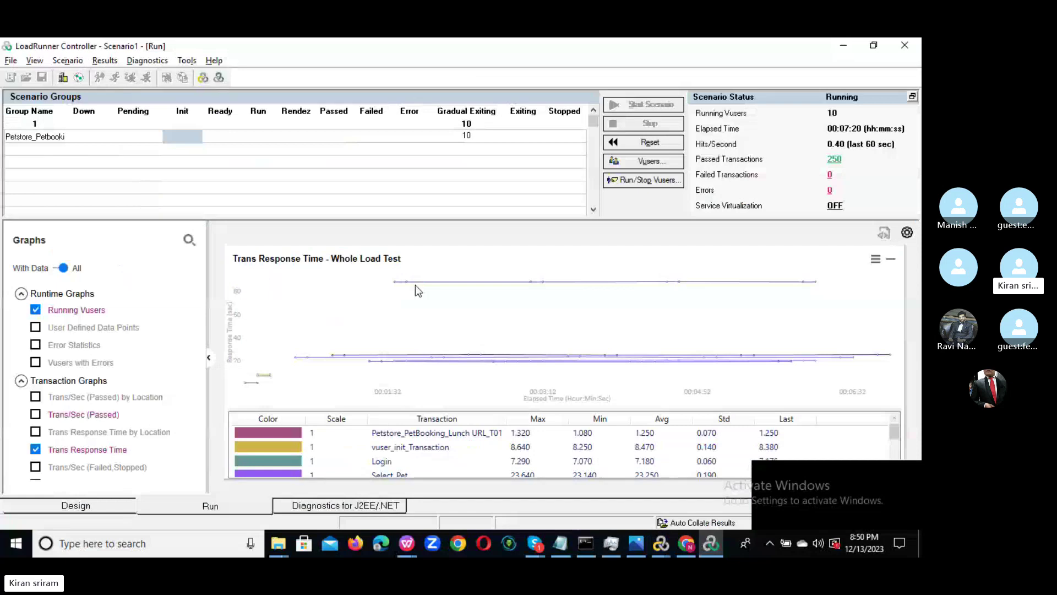
Switch to the Petstore_Petbooking_08122023 script in VuGen and review its PetBooking, vuser_init and vuser_end code.
{"action": "key", "text": "alt+Tab"}
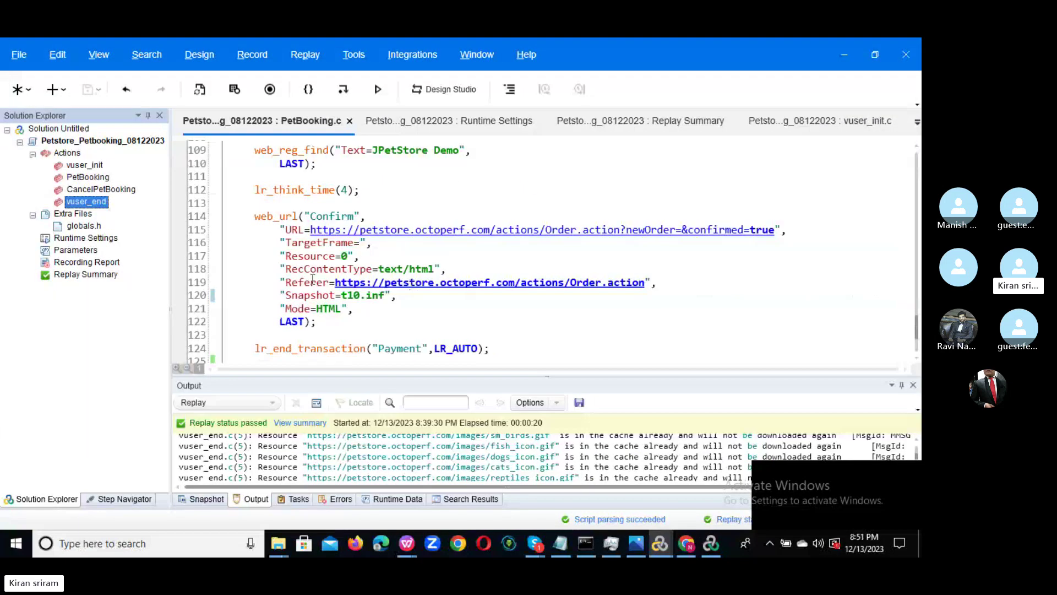
{"action": "left_click", "coordinate": [507, 355]}
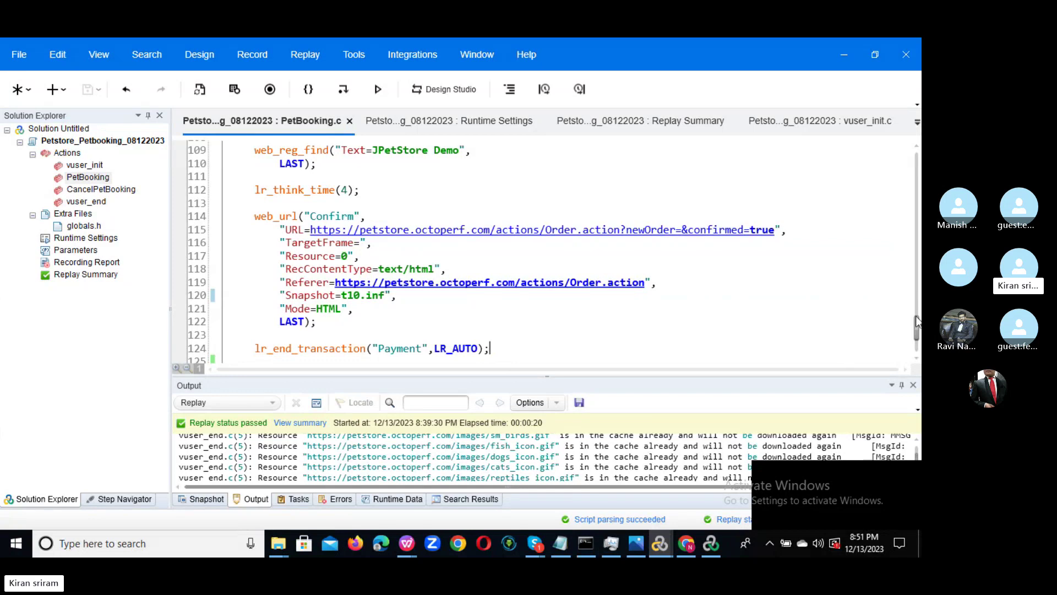
{"action": "left_click_drag", "start_coordinate": [916, 324], "coordinate": [848, 231]}
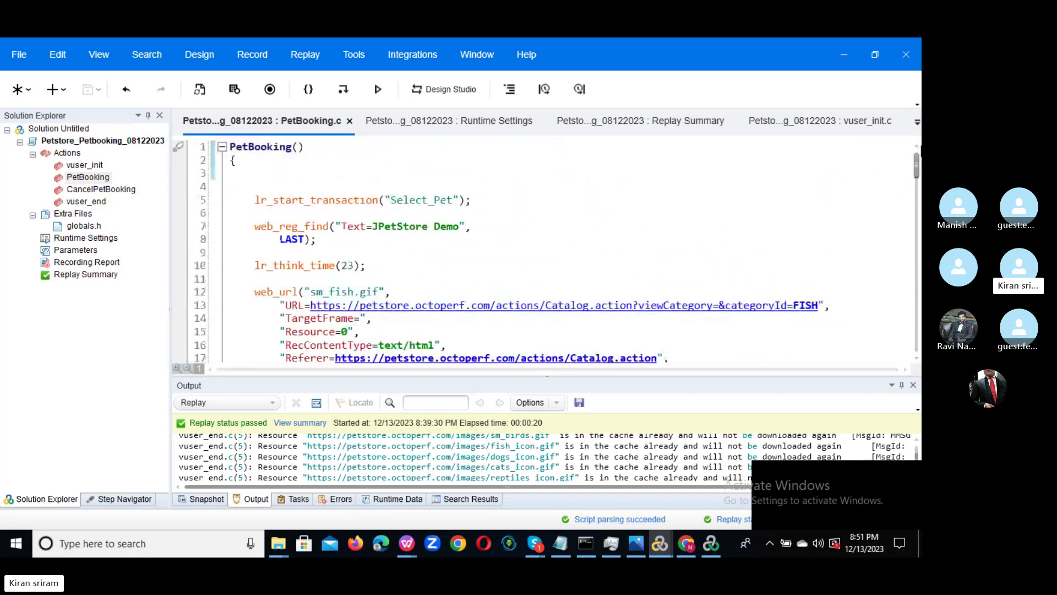
{"action": "left_click", "coordinate": [88, 169]}
{"action": "double_click", "coordinate": [88, 169]}
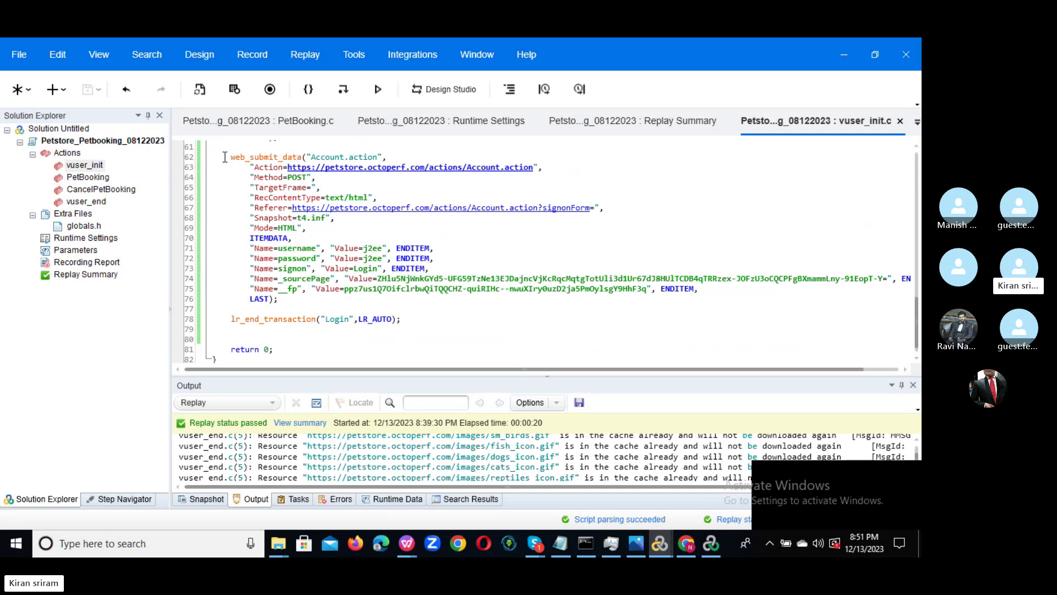
{"action": "double_click", "coordinate": [87, 178]}
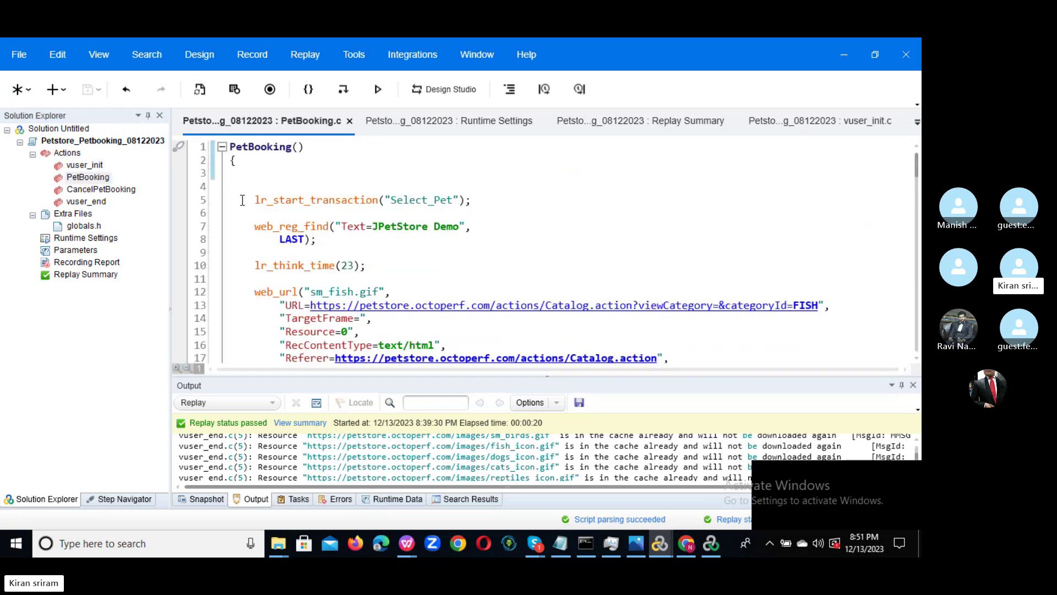
{"action": "left_click_drag", "start_coordinate": [243, 199], "coordinate": [432, 334]}
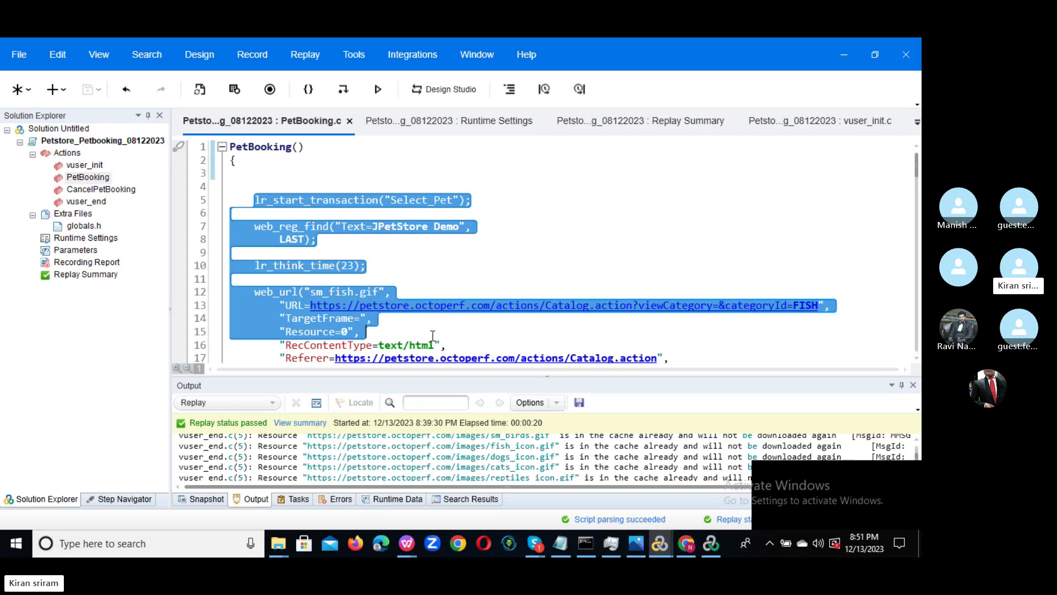
{"action": "double_click", "coordinate": [104, 202]}
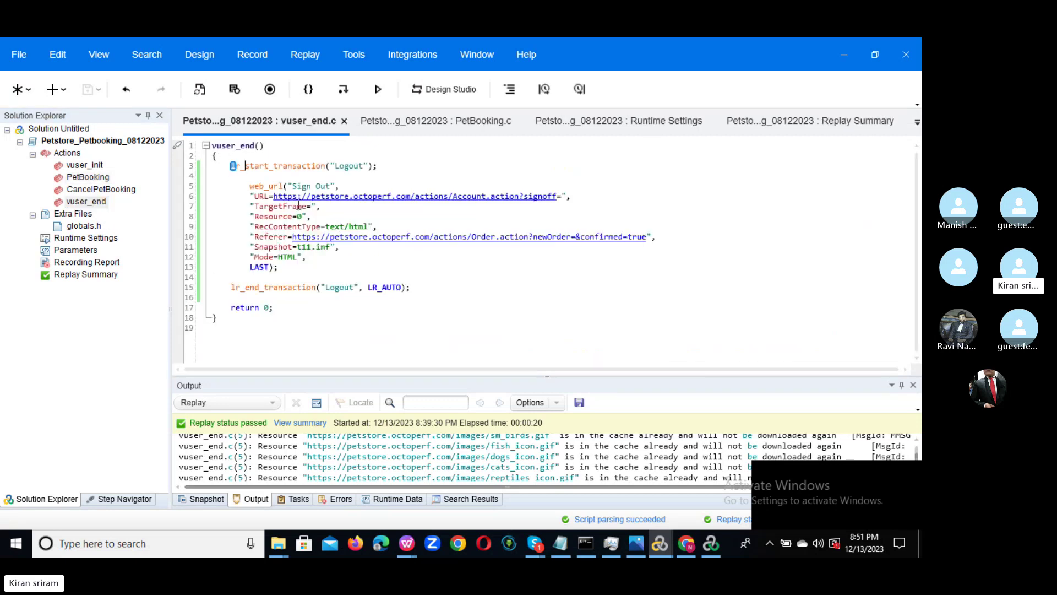
{"action": "left_click_drag", "start_coordinate": [230, 166], "coordinate": [380, 344]}
{"action": "left_click", "coordinate": [381, 346]}
{"action": "left_click", "coordinate": [93, 182]}
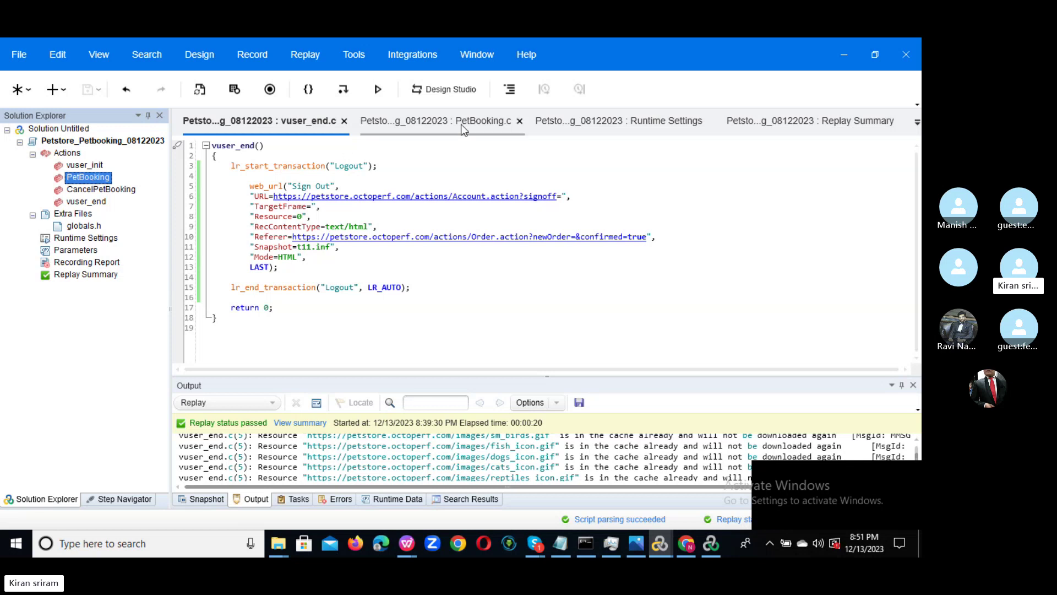
Review the script's run logic in the runtime settings, checking the Run group and Block1's number of iterations without changing them.
{"action": "left_click", "coordinate": [687, 128]}
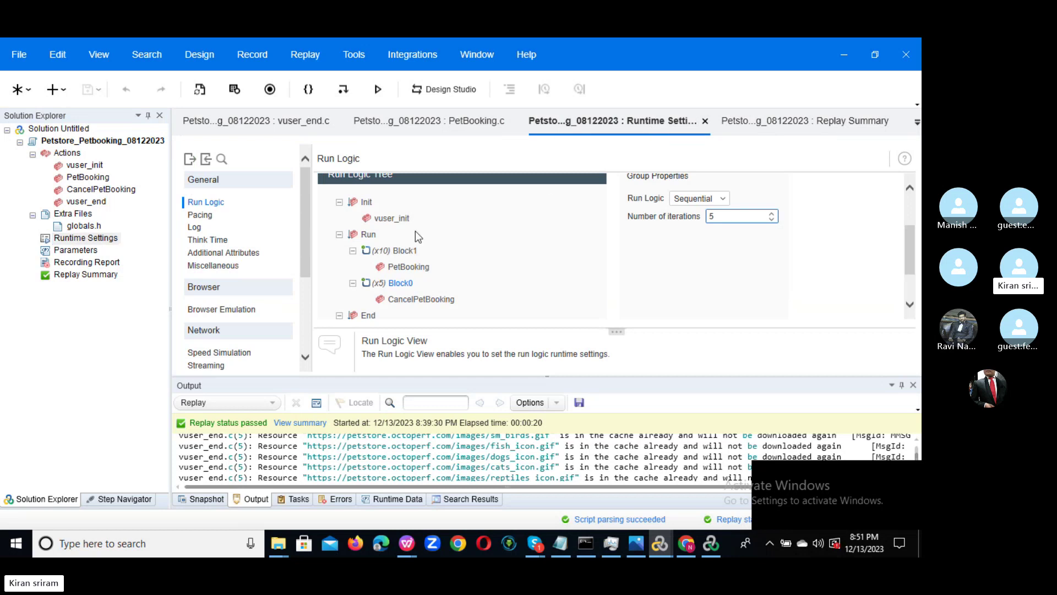
{"action": "right_click", "coordinate": [370, 236]}
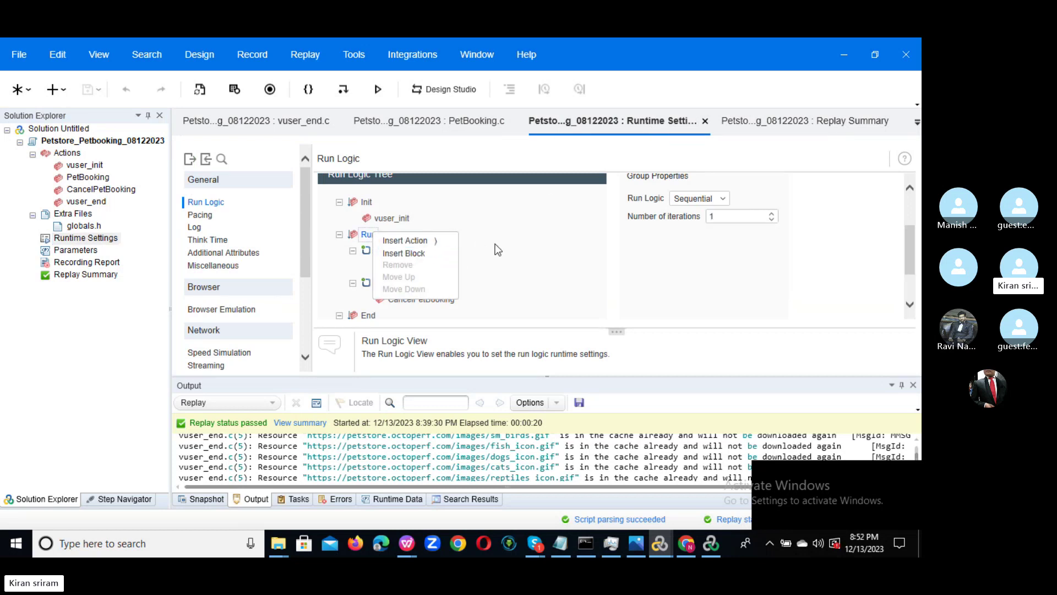
{"action": "left_click", "coordinate": [484, 257]}
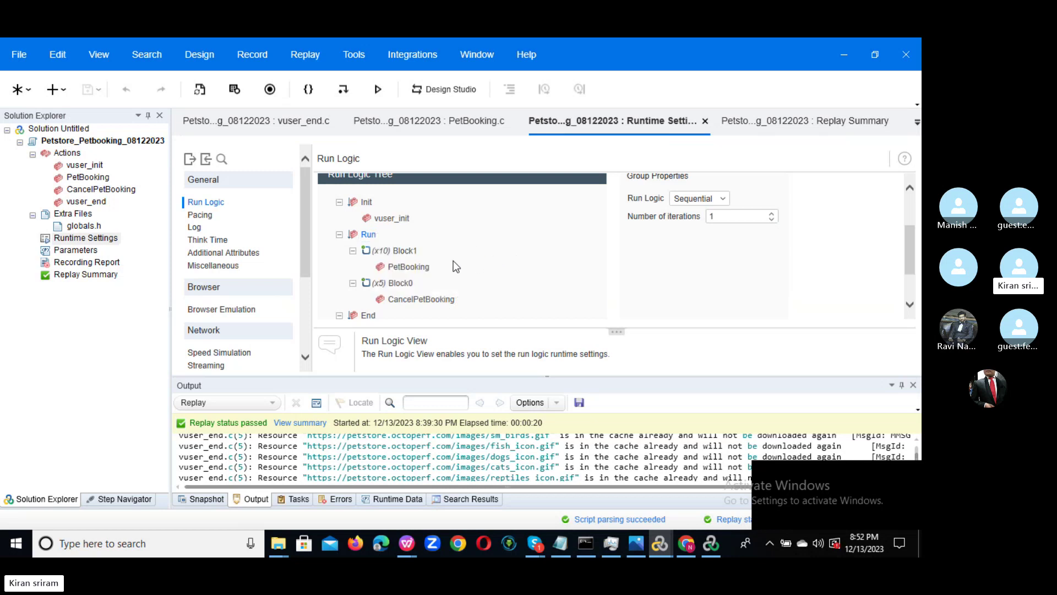
{"action": "left_click", "coordinate": [398, 251]}
{"action": "left_click", "coordinate": [760, 218]}
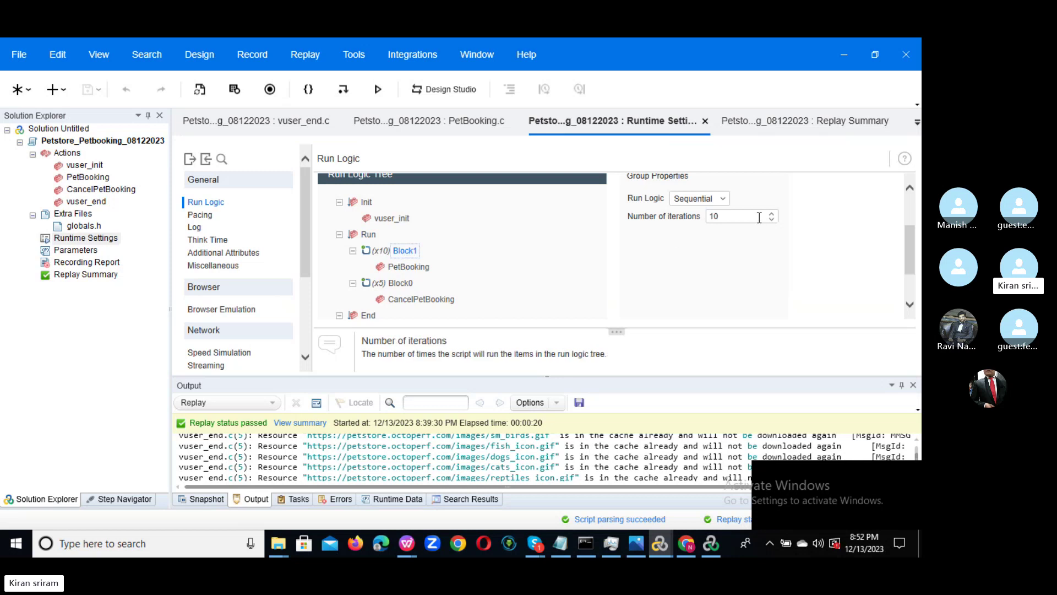
{"action": "left_click_drag", "start_coordinate": [744, 220], "coordinate": [710, 216]}
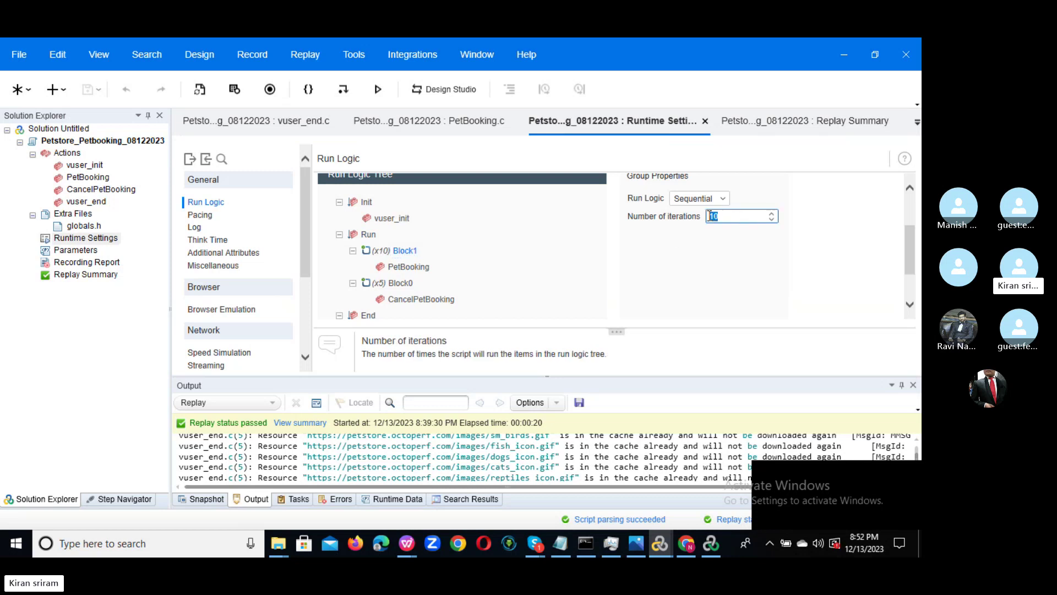
{"action": "left_click", "coordinate": [518, 267]}
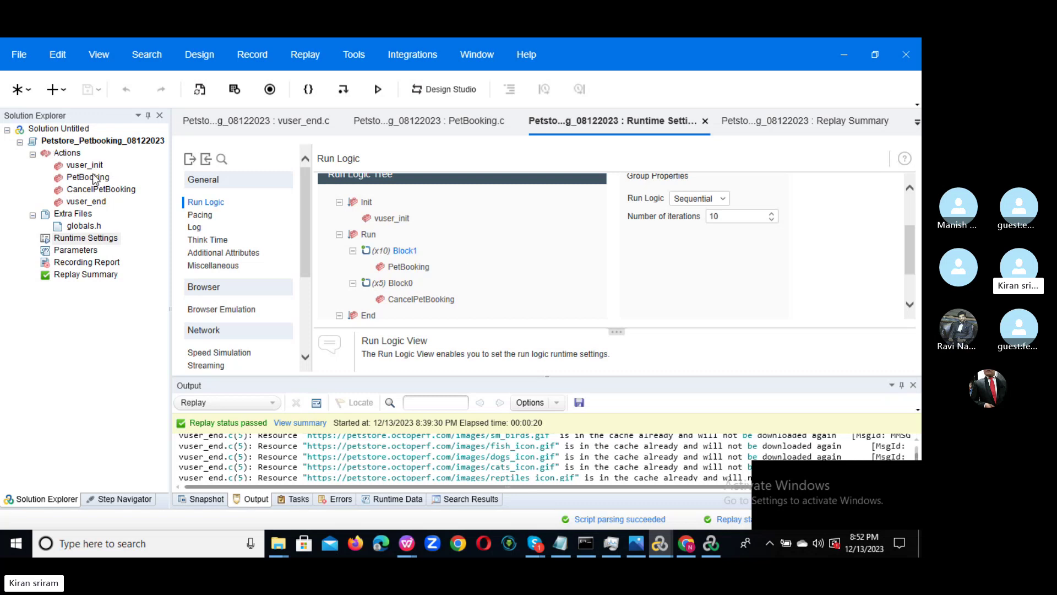
Open the PetBooking action's code and delete the two blank lines above the Select_Pet transaction start.
{"action": "double_click", "coordinate": [89, 177]}
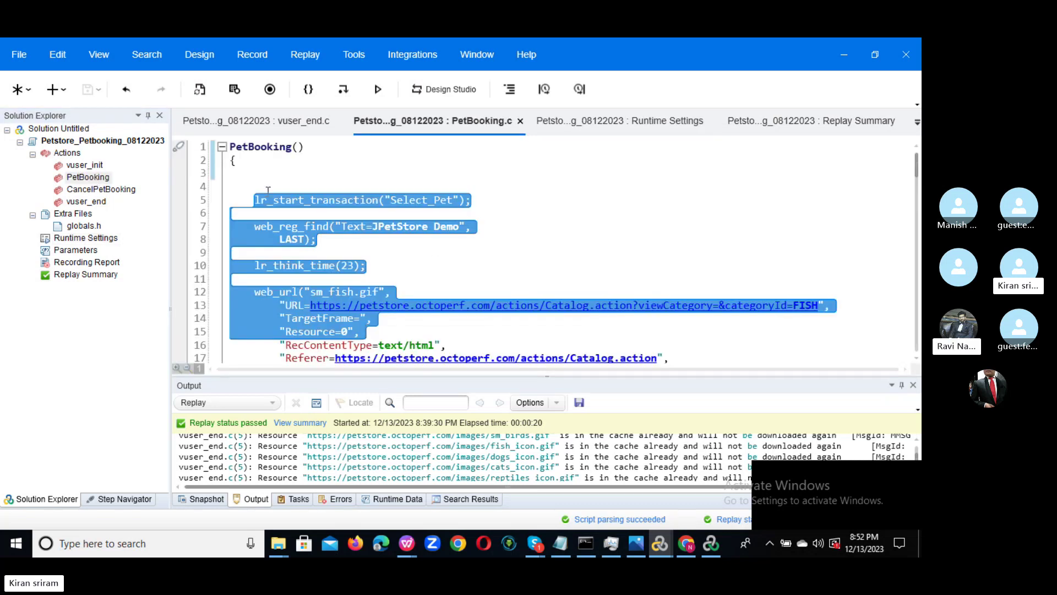
{"action": "left_click", "coordinate": [247, 190]}
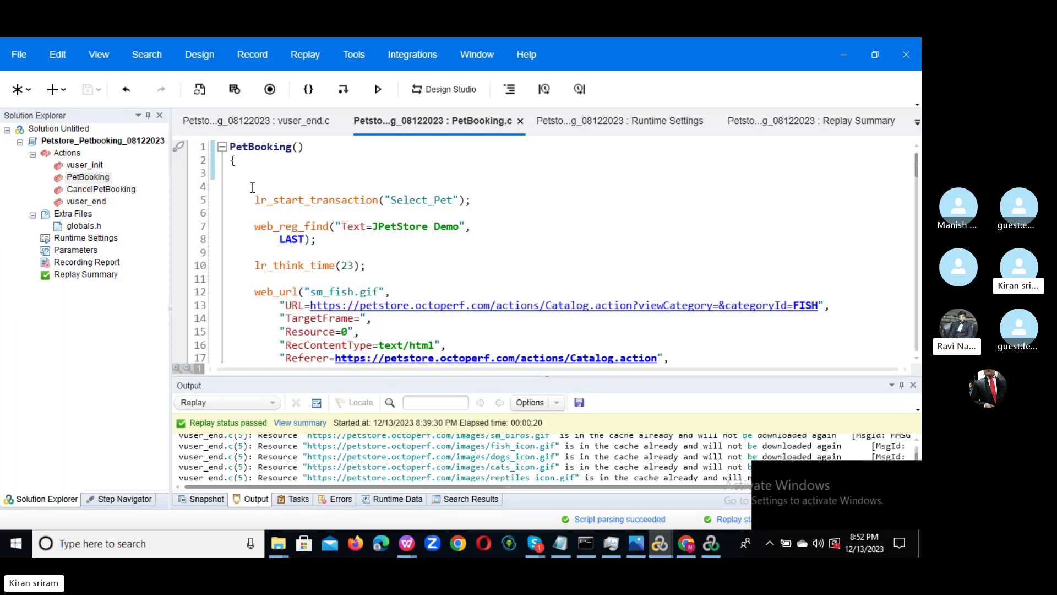
{"action": "key", "text": "BackSpace"}
{"action": "key", "text": "BackSpace"}
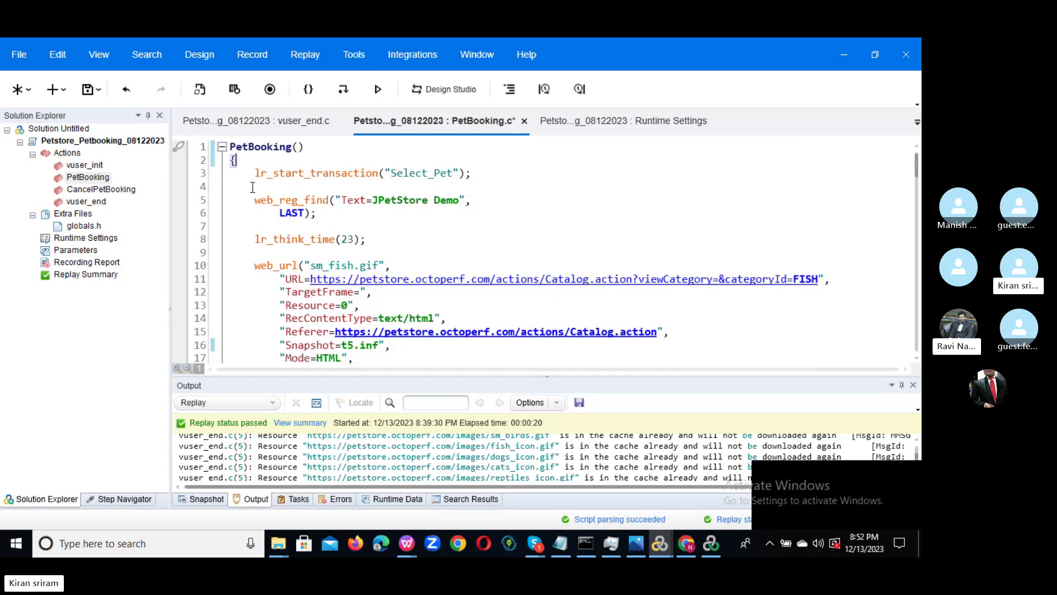
Switch to the Skype group call and pin the muted participant listed just above the host in the call's participant list.
{"action": "left_click", "coordinate": [830, 501]}
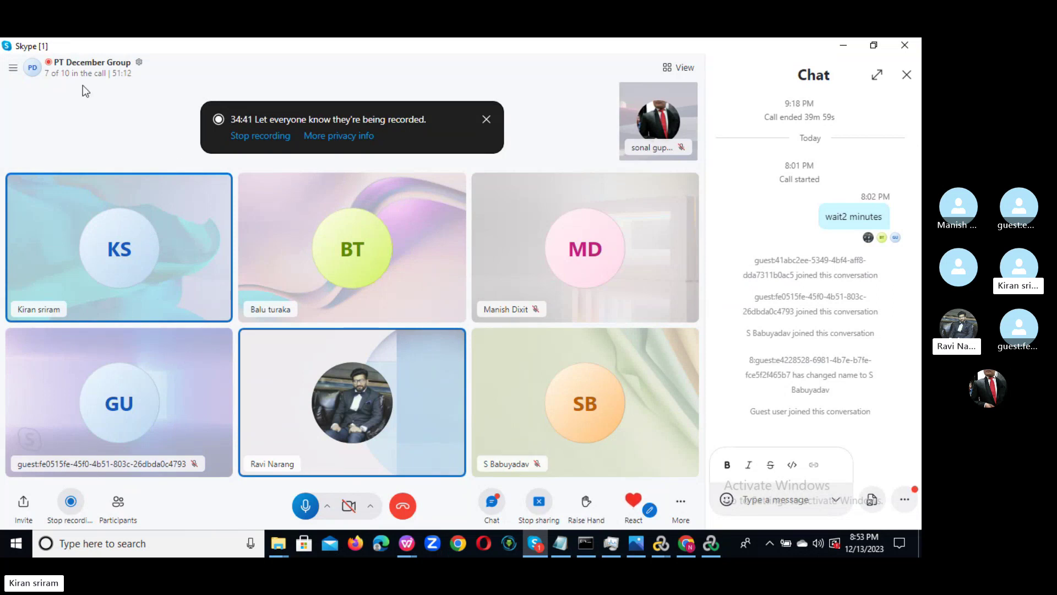
{"action": "left_click", "coordinate": [64, 74]}
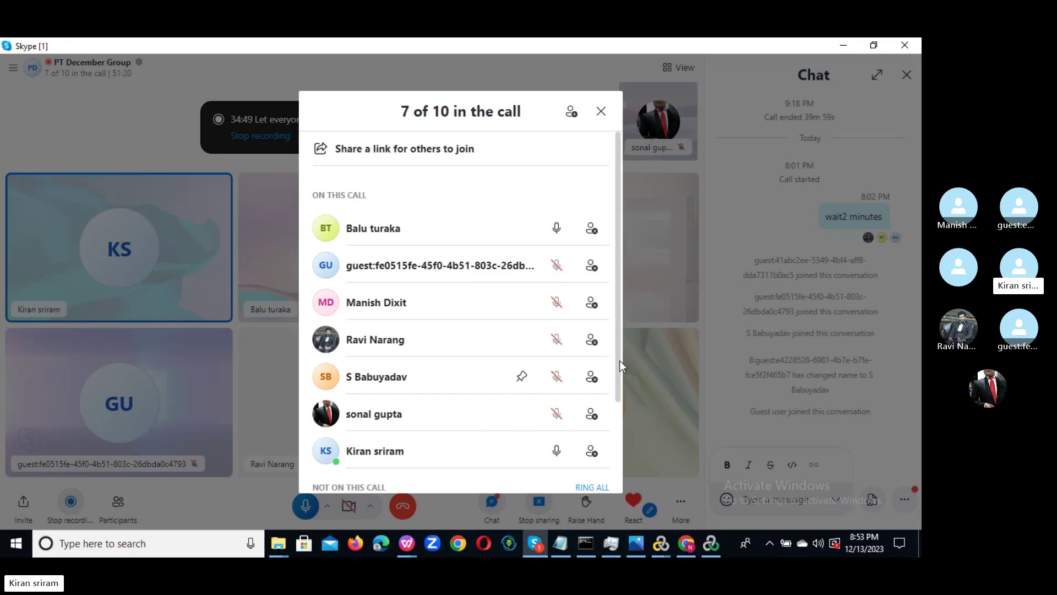
{"action": "left_click_drag", "start_coordinate": [618, 355], "coordinate": [619, 375]}
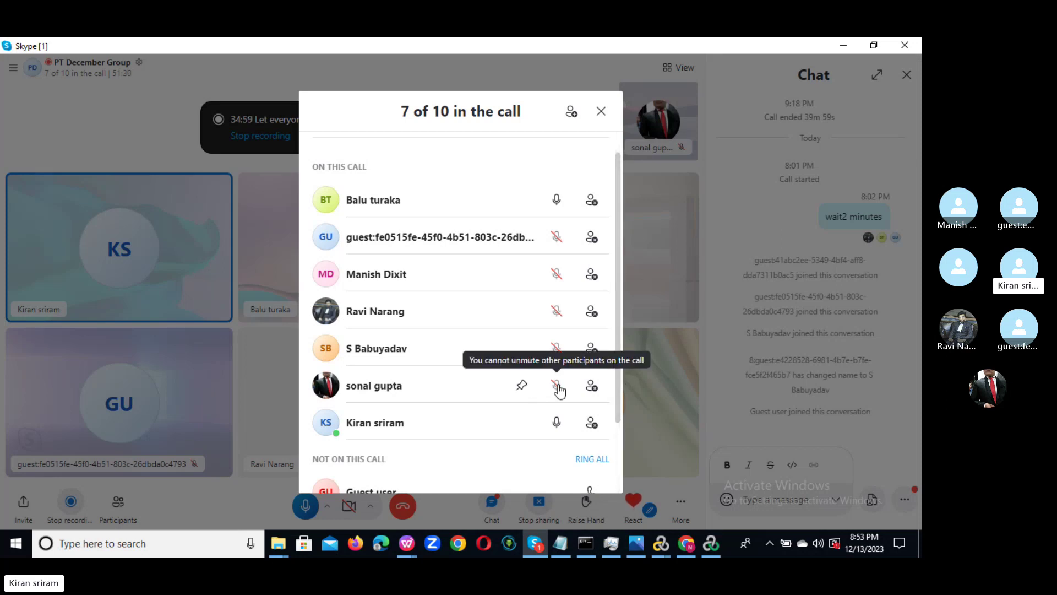
{"action": "left_click", "coordinate": [522, 386]}
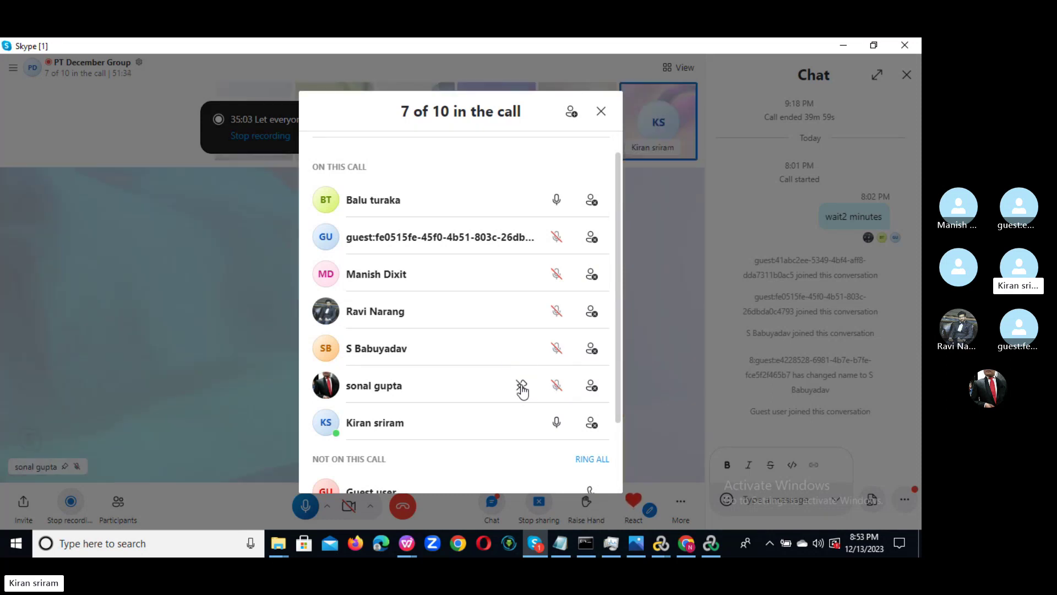
{"action": "left_click", "coordinate": [601, 115]}
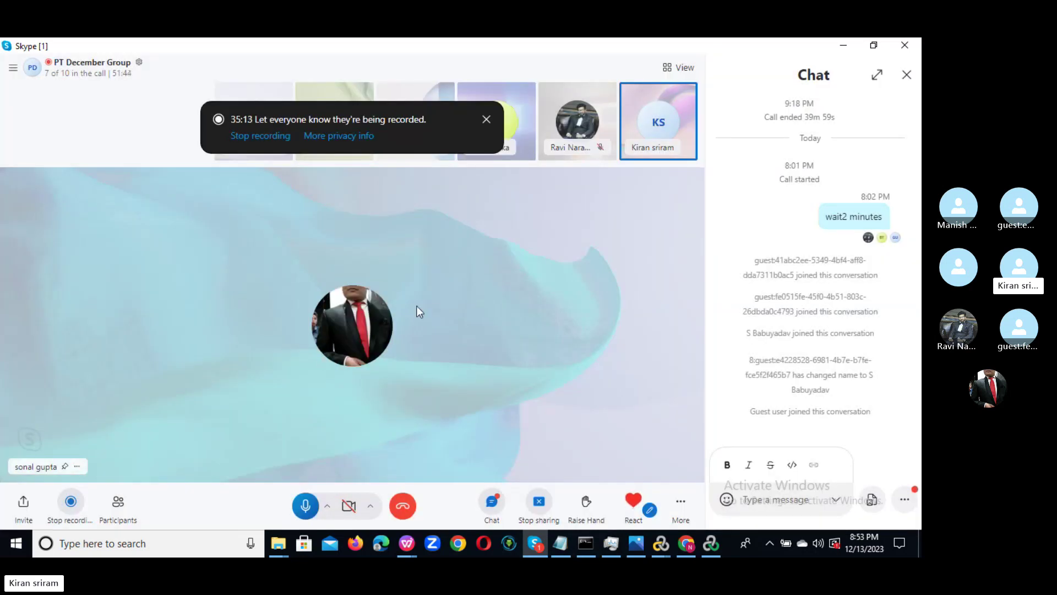